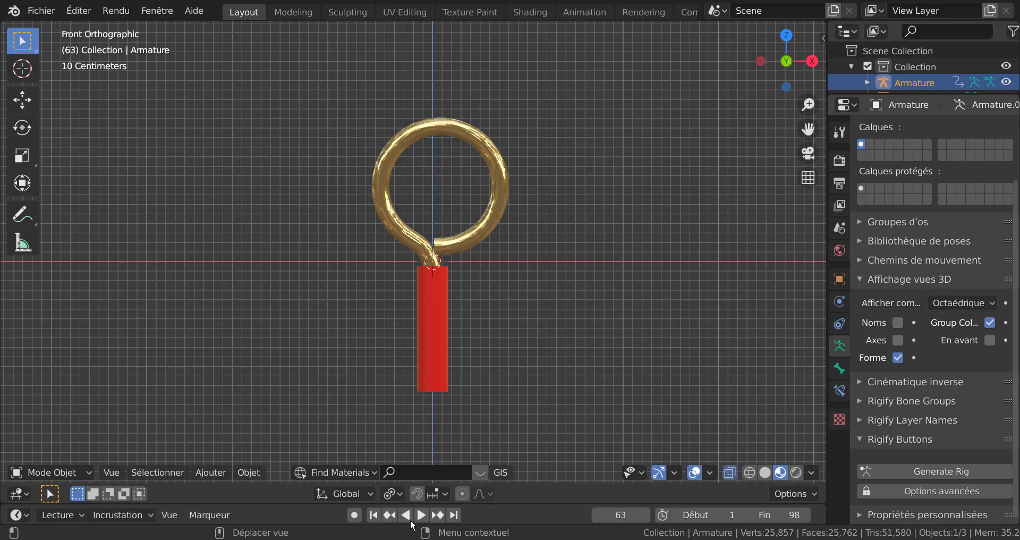
Examine the reference animation TVAGE.gif and inspect the finished gold ring and red handle model in perspective and front view.
{"action": "mouse_move", "coordinate": [403, 539]}
{"action": "left_click", "coordinate": [403, 508]}
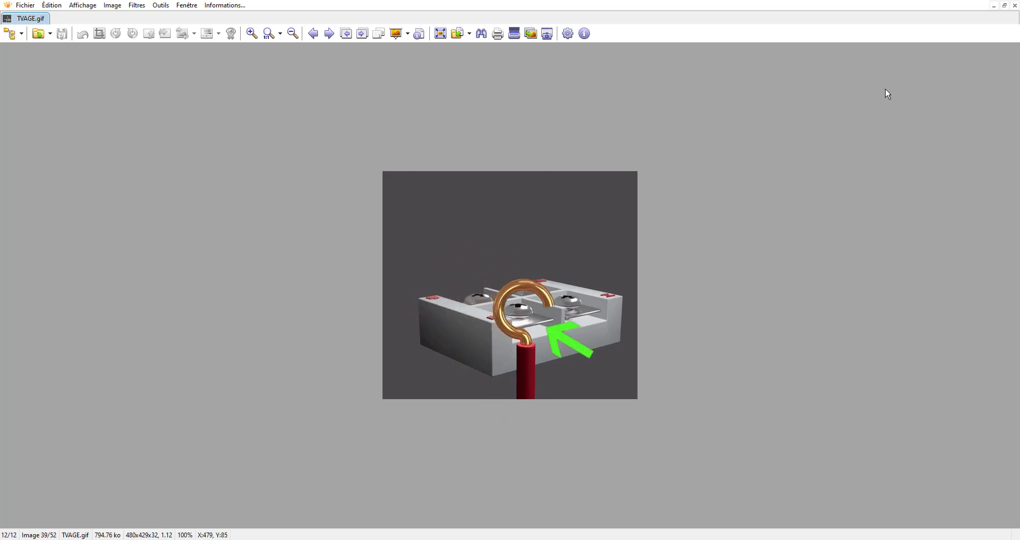
{"action": "key", "text": "Escape"}
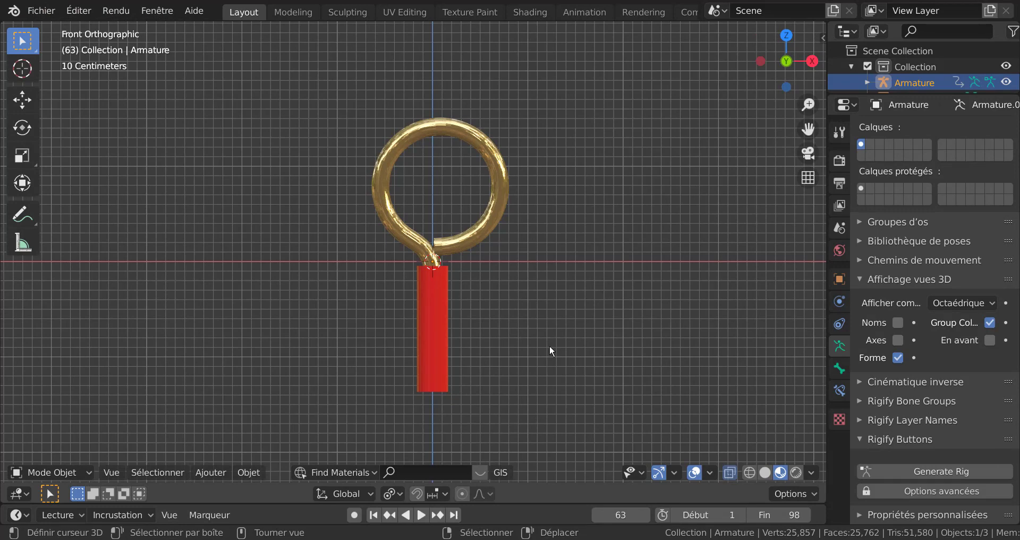
{"action": "middle_click_drag", "start_coordinate": [607, 281], "coordinate": [595, 301]}
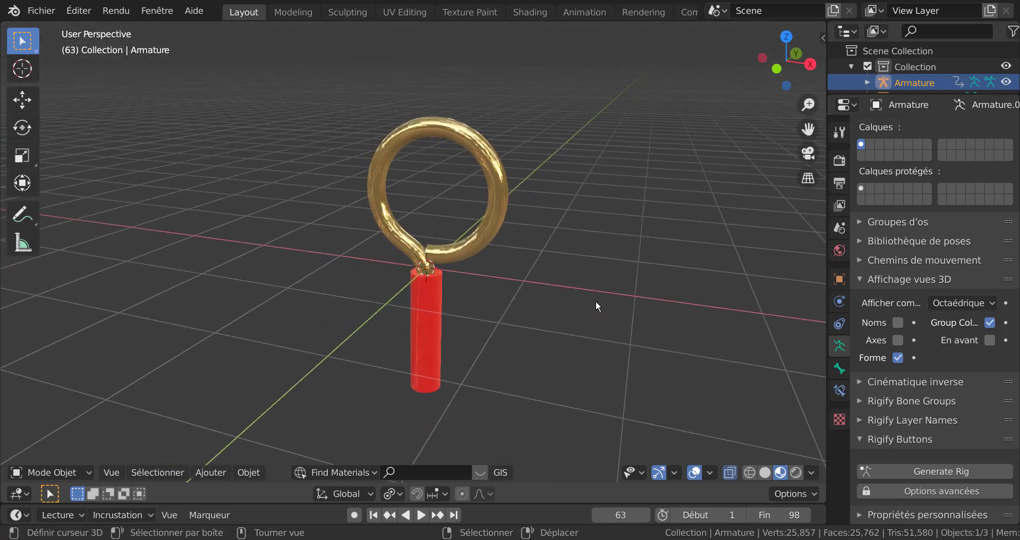
{"action": "key", "text": "KP_1"}
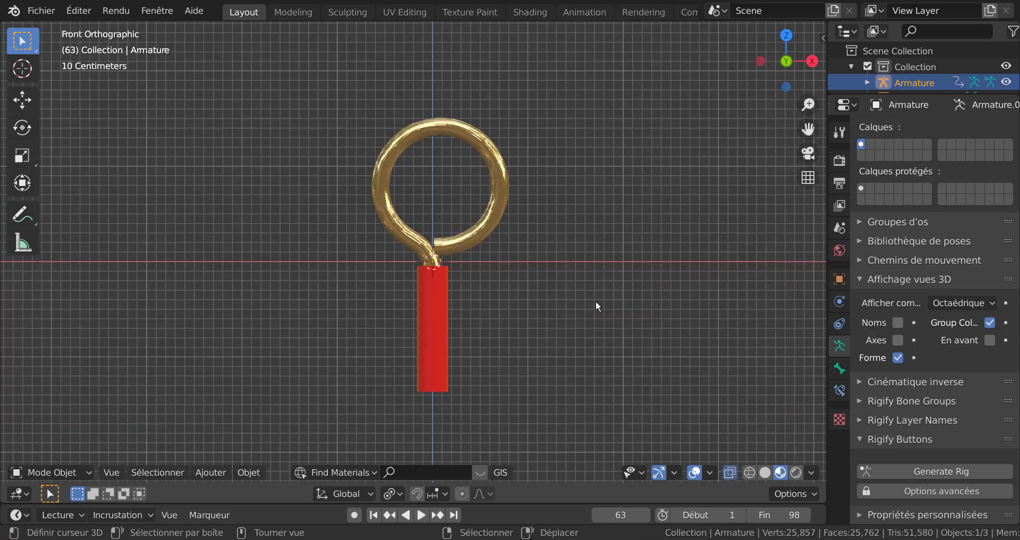
{"action": "scroll", "coordinate": [534, 295], "scroll_direction": "up", "scroll_amount": 4}
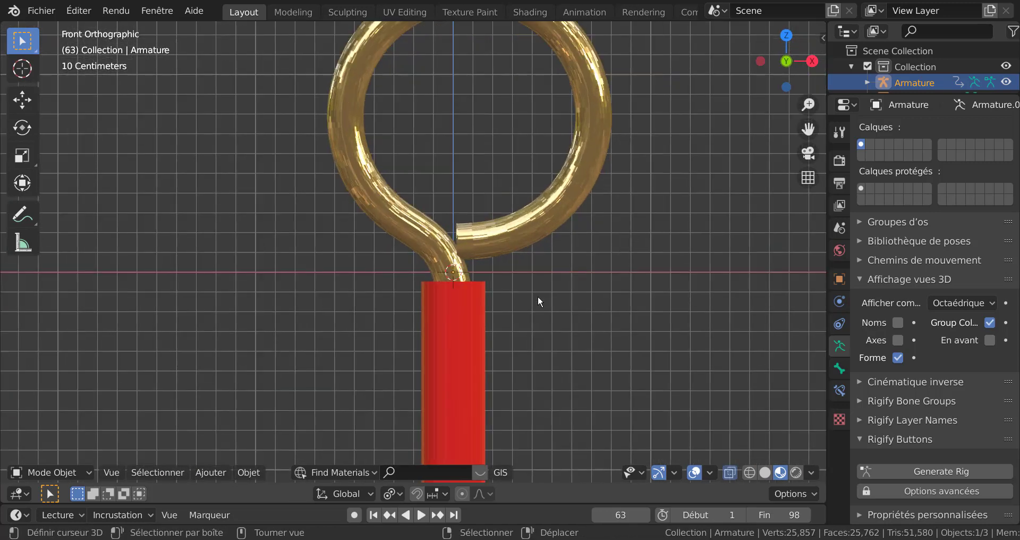
{"action": "scroll", "coordinate": [538, 295], "scroll_direction": "down", "scroll_amount": 3}
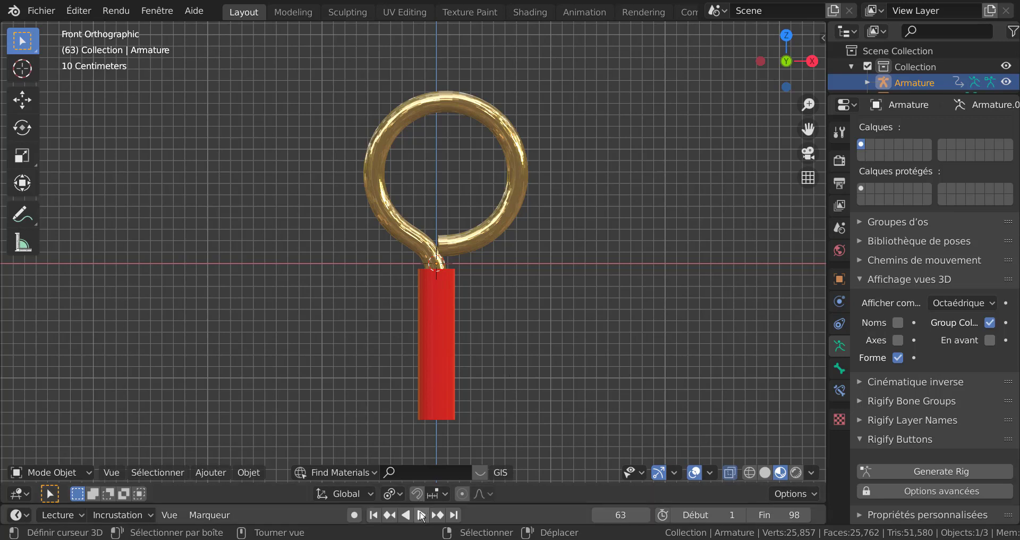
Play back the ring's bending animation and return to the start of the timeline.
{"action": "left_click", "coordinate": [422, 515]}
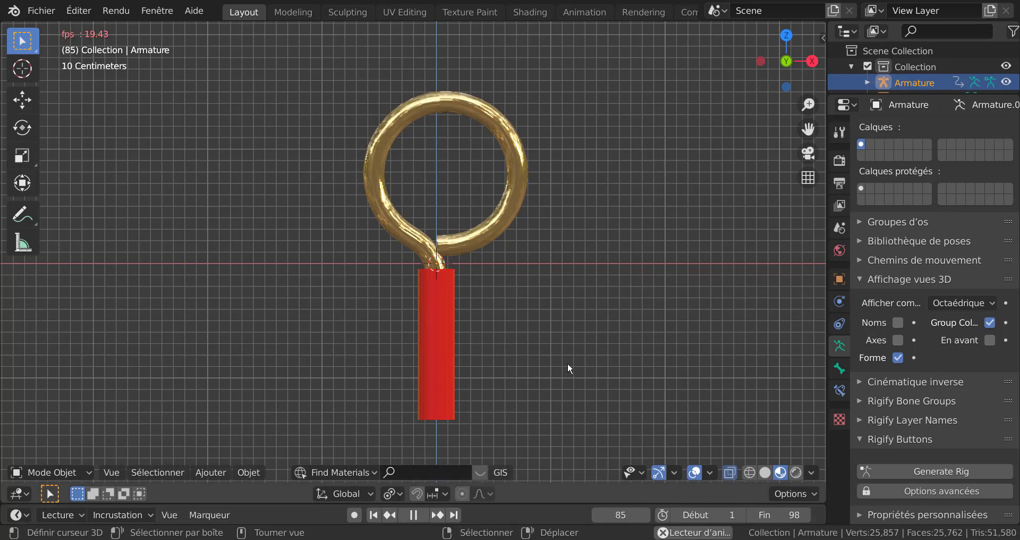
{"action": "scroll", "coordinate": [603, 368], "scroll_direction": "down", "scroll_amount": 3}
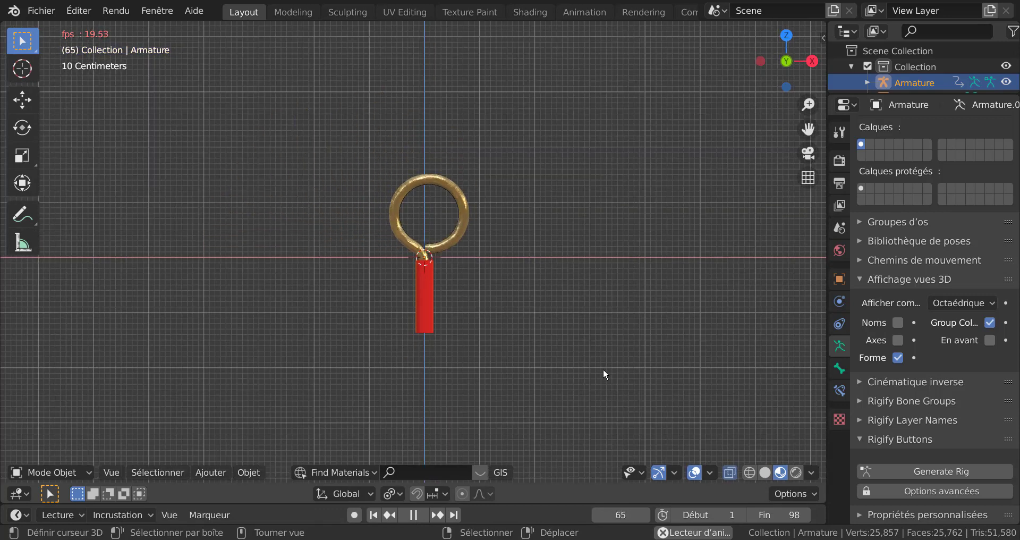
{"action": "left_click", "coordinate": [373, 515]}
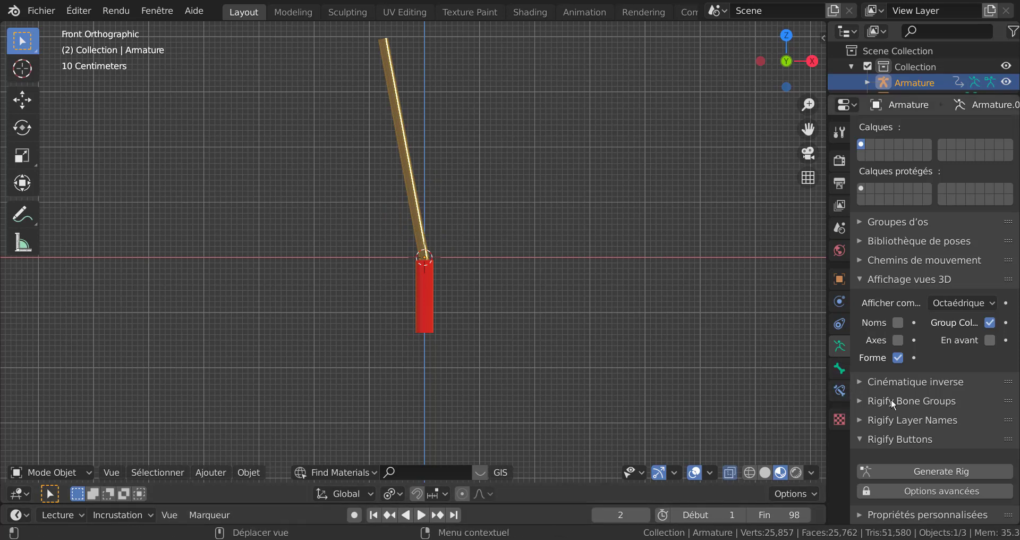
Display the armature in front of the meshes and play the bending animation with its bones showing, pausing on the closed ring.
{"action": "left_click", "coordinate": [989, 340]}
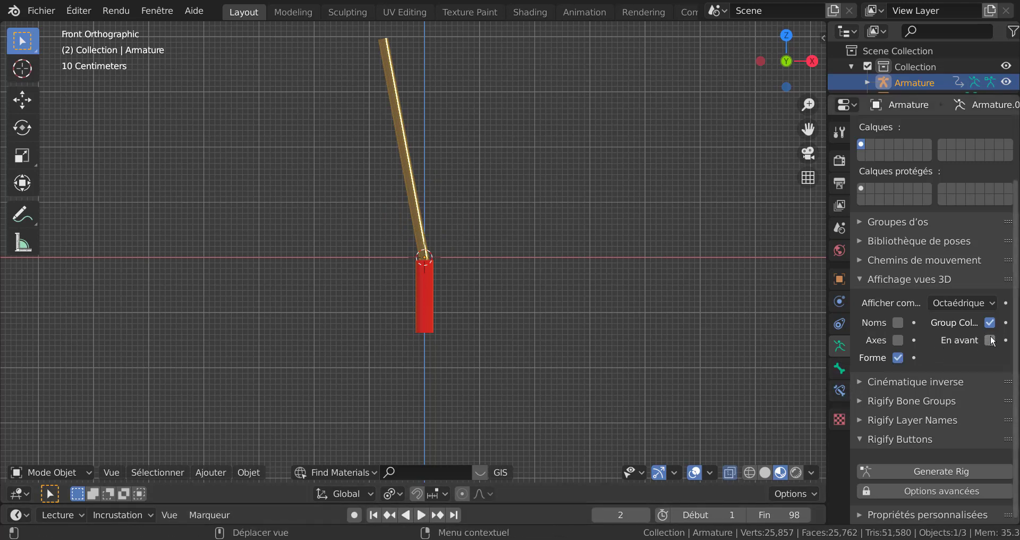
{"action": "key", "text": "space"}
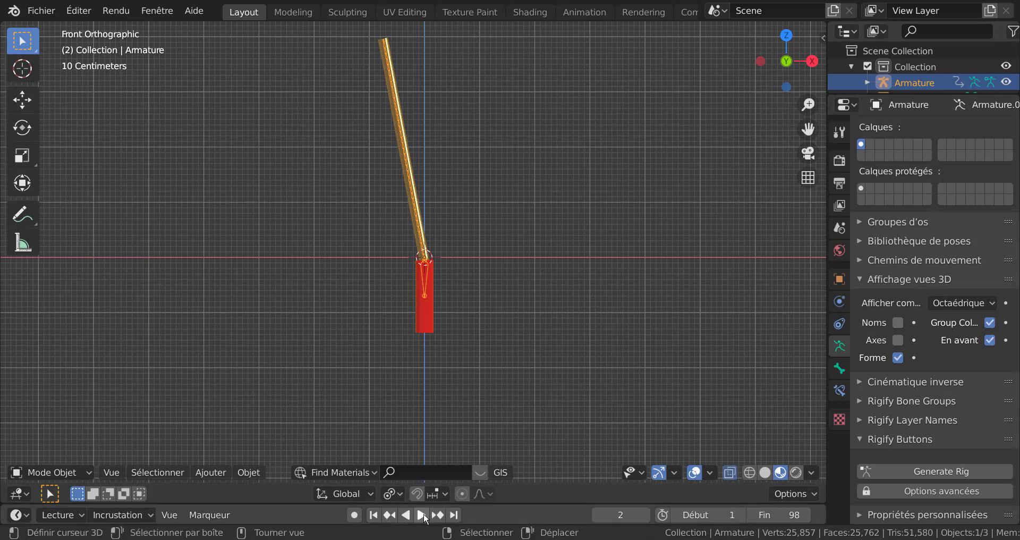
{"action": "scroll", "coordinate": [550, 357], "scroll_direction": "up", "scroll_amount": 4}
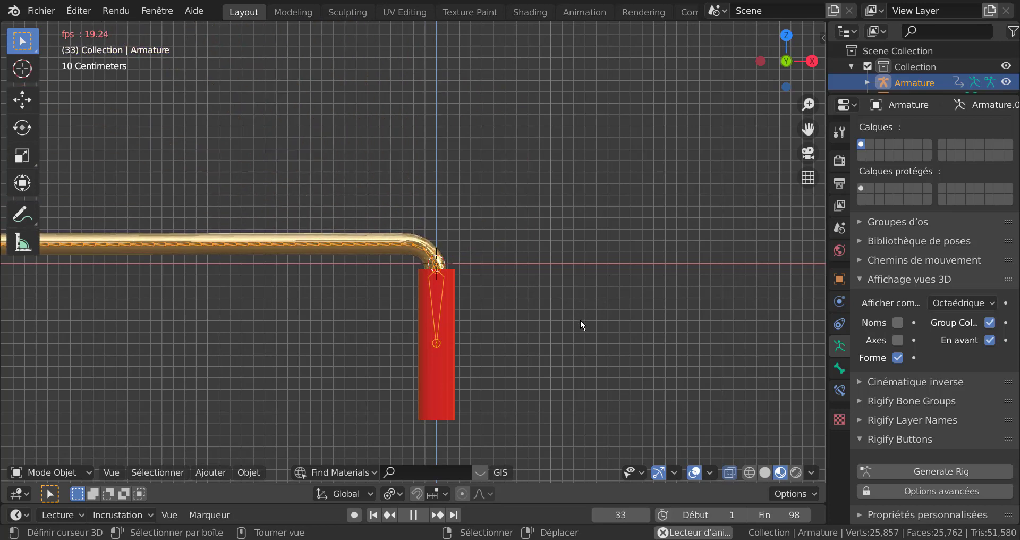
{"action": "left_click", "coordinate": [414, 514]}
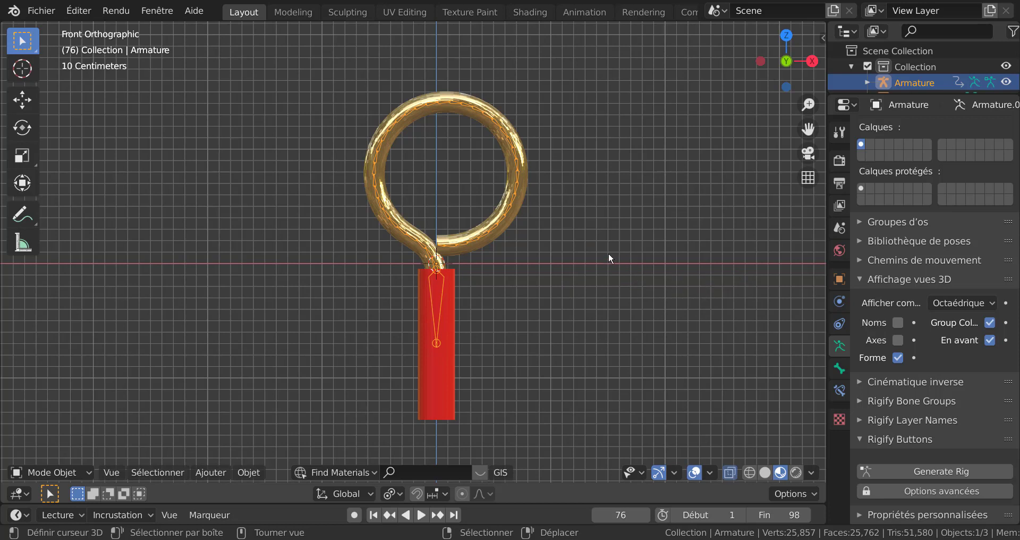
Examine the chain of armature bones along the closed gold ring and in the red handle, with a wider viewport.
{"action": "scroll", "coordinate": [606, 287], "scroll_direction": "up", "scroll_amount": 1}
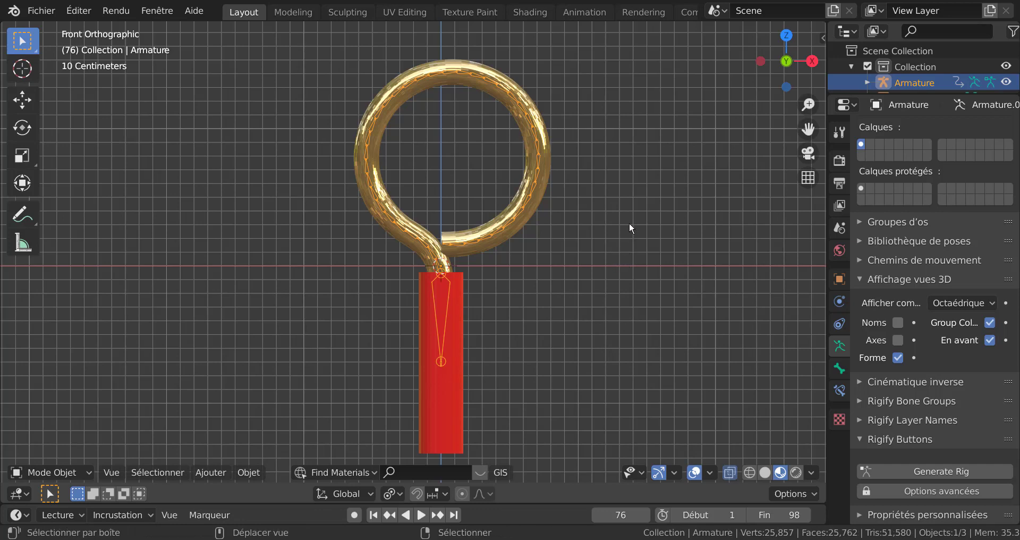
{"action": "middle_click_drag", "start_coordinate": [629, 222], "coordinate": [616, 298], "text": "shift"}
{"action": "scroll", "coordinate": [618, 292], "scroll_direction": "up", "scroll_amount": 2}
{"action": "scroll", "coordinate": [617, 279], "scroll_direction": "up", "scroll_amount": 1}
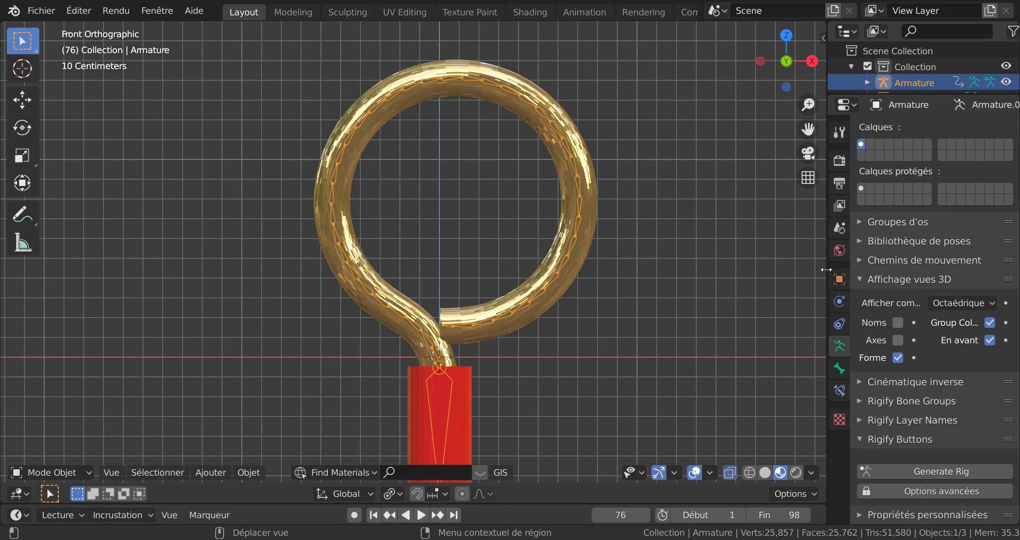
{"action": "left_click_drag", "start_coordinate": [828, 261], "coordinate": [909, 267]}
{"action": "scroll", "coordinate": [715, 310], "scroll_direction": "down", "scroll_amount": 3}
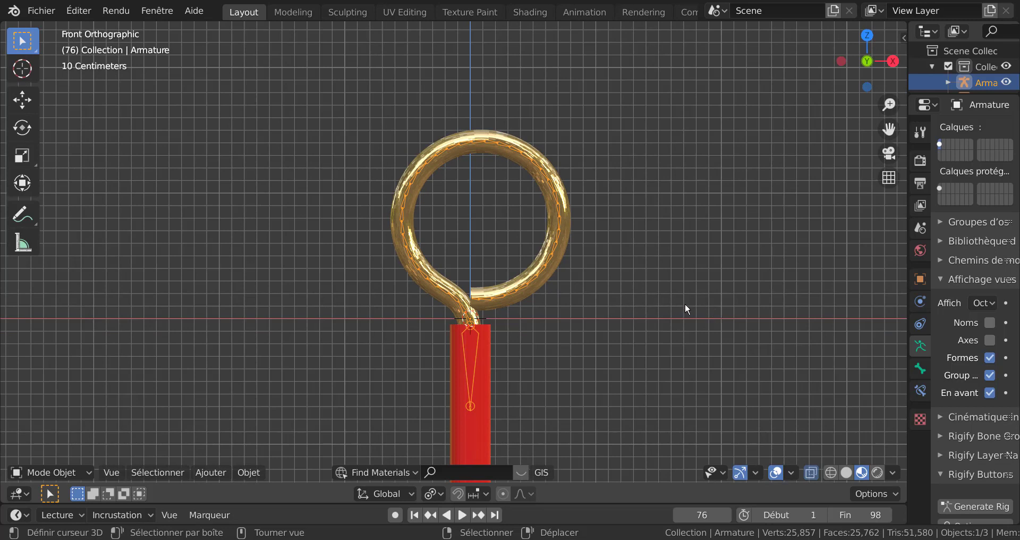
{"action": "scroll", "coordinate": [685, 305], "scroll_direction": "up", "scroll_amount": 2}
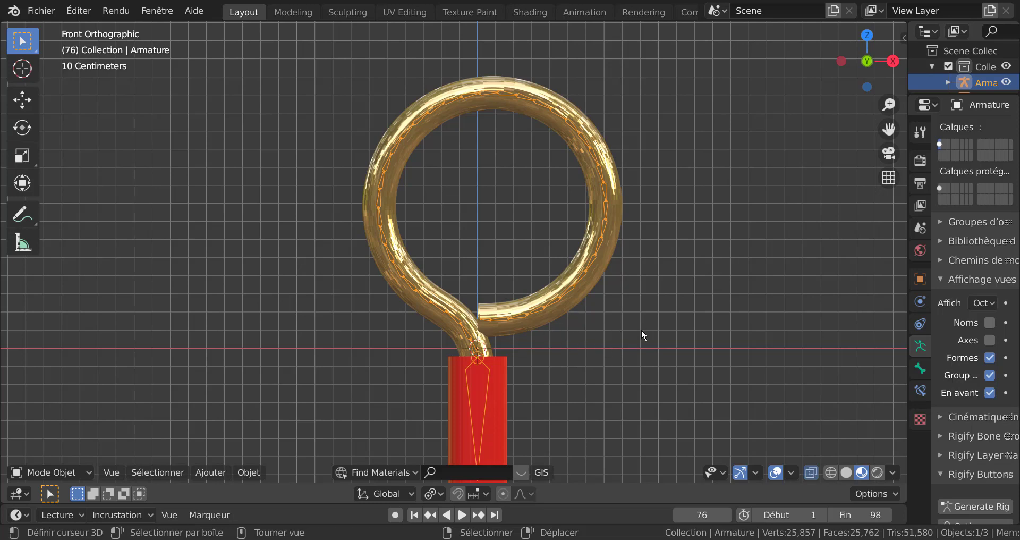
{"action": "scroll", "coordinate": [632, 343], "scroll_direction": "down", "scroll_amount": 3}
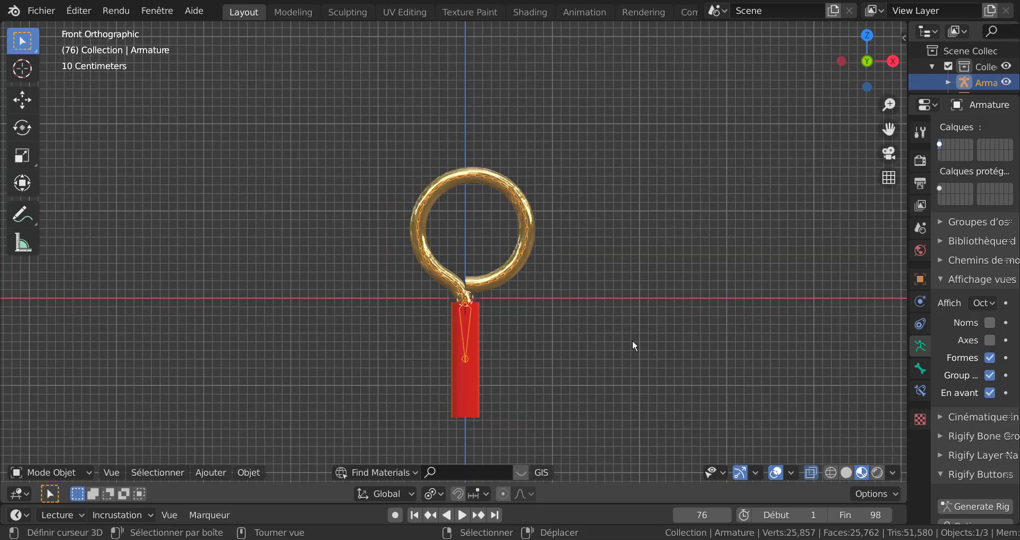
{"action": "scroll", "coordinate": [644, 336], "scroll_direction": "up", "scroll_amount": 5}
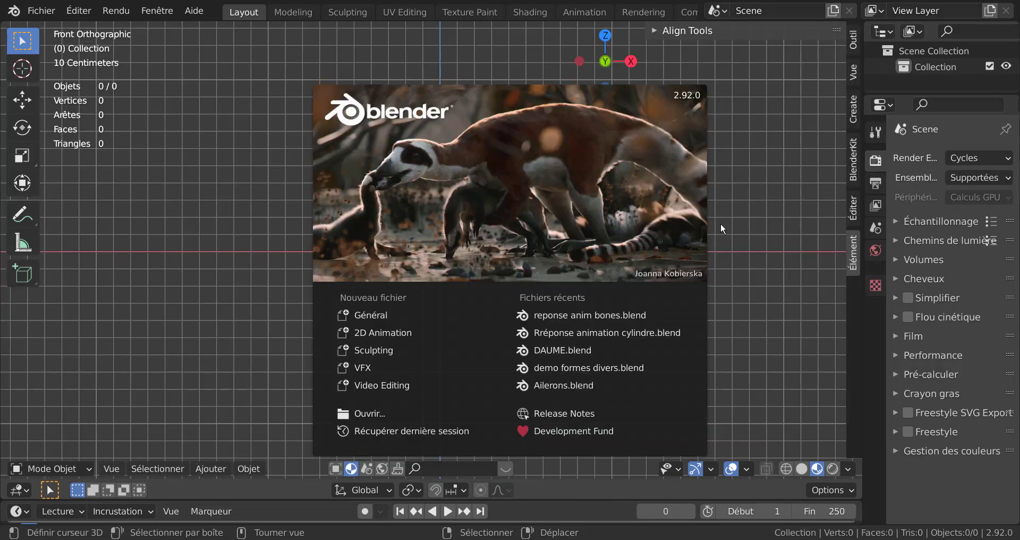
Dismiss the splash screen and add a mesh cylinder to the empty scene.
{"action": "left_click", "coordinate": [209, 271]}
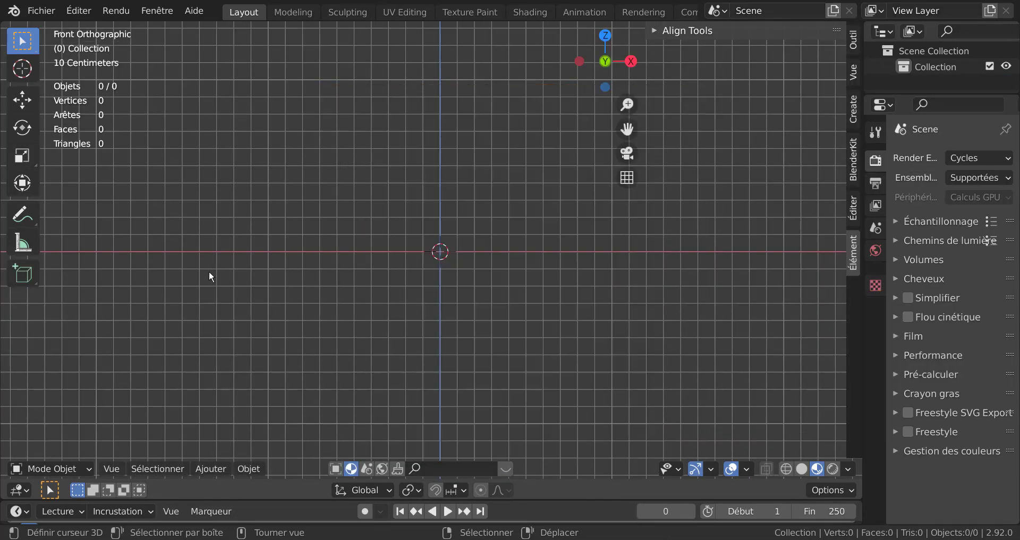
{"action": "left_click", "coordinate": [211, 468]}
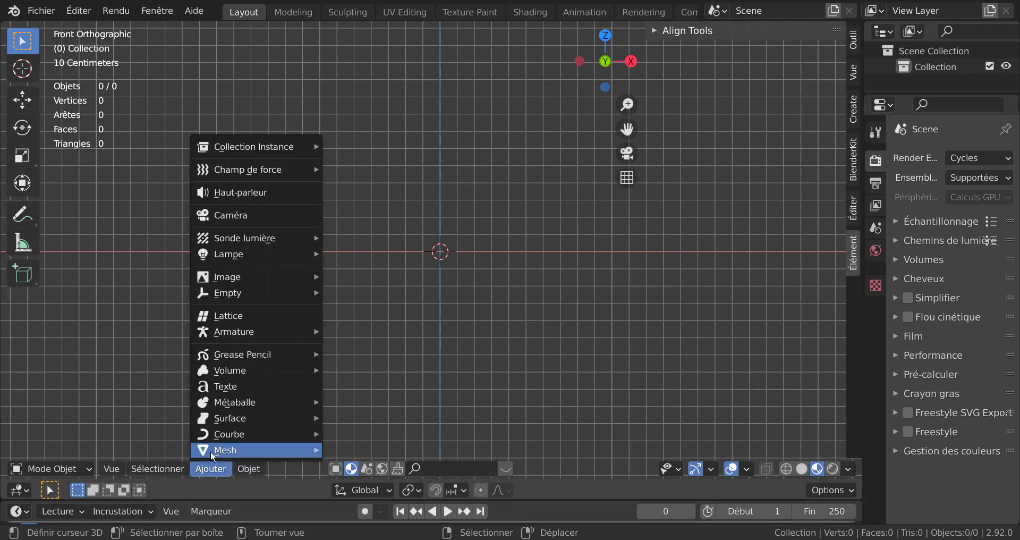
{"action": "mouse_move", "coordinate": [212, 451]}
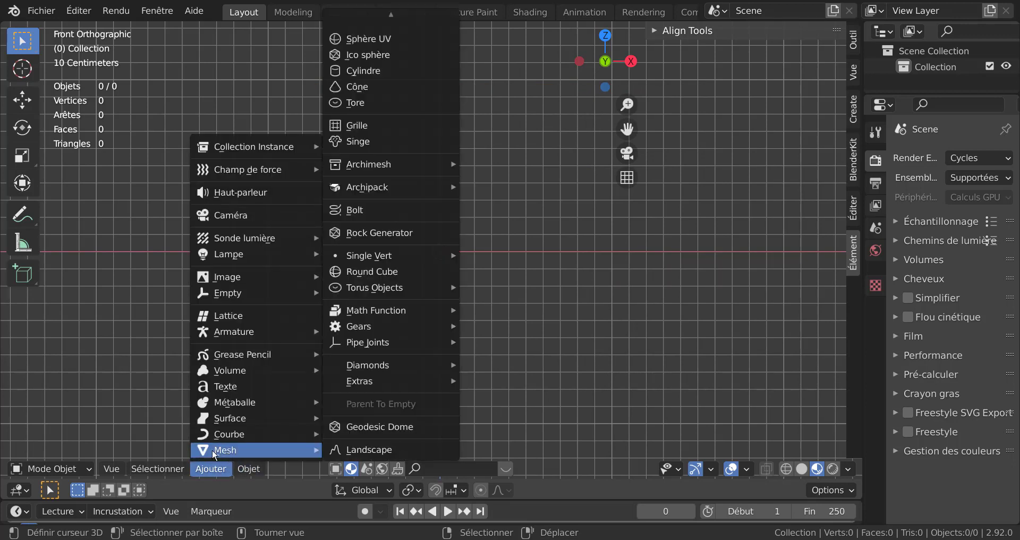
{"action": "left_click", "coordinate": [382, 70]}
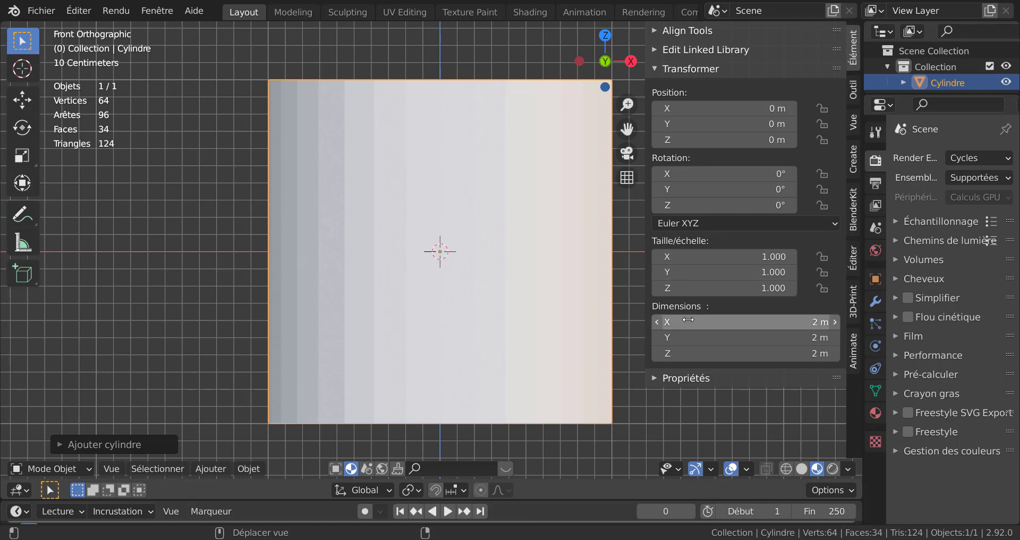
Scale the cylinder down uniformly to slightly over one 10 cm grid square wide, and stretch it about 21 times along Z.
{"action": "key", "text": "n"}
{"action": "scroll", "coordinate": [737, 364], "scroll_direction": "down", "scroll_amount": 2}
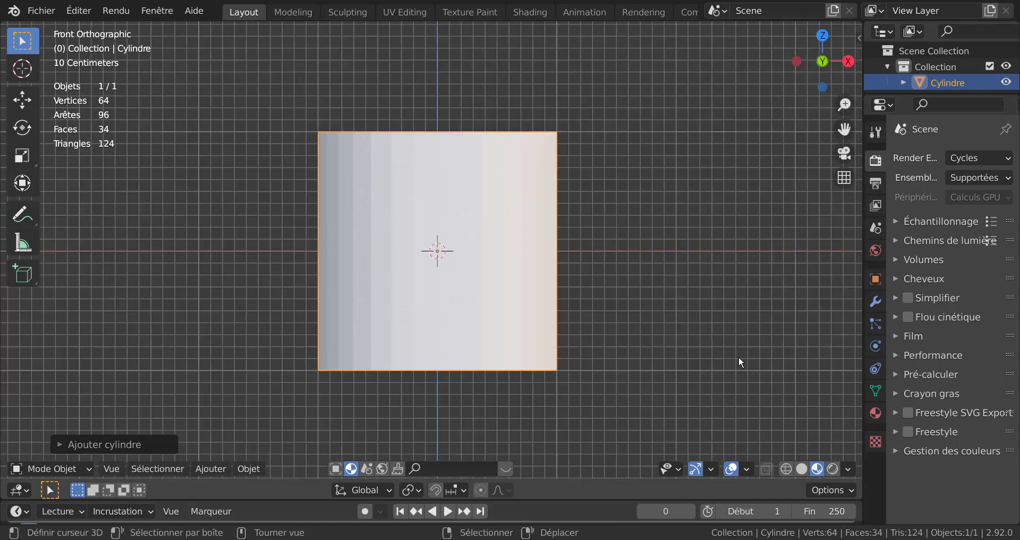
{"action": "key", "text": "s"}
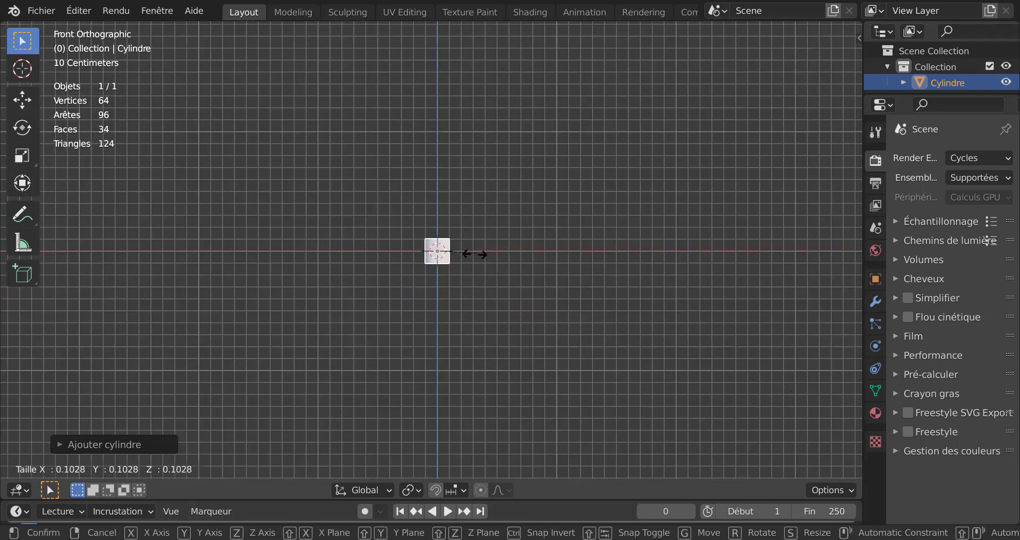
{"action": "left_click", "coordinate": [467, 255]}
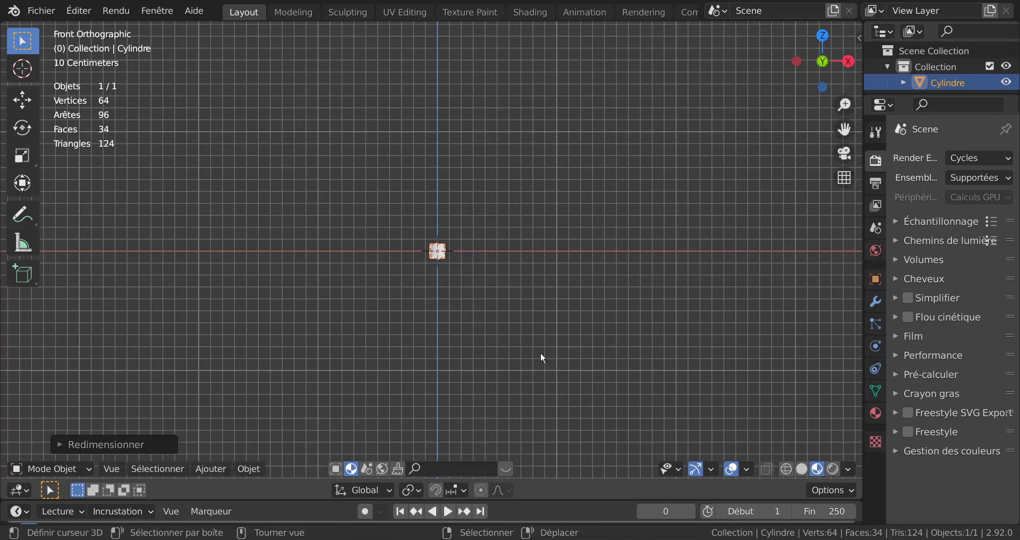
{"action": "scroll", "coordinate": [541, 353], "scroll_direction": "up", "scroll_amount": 2}
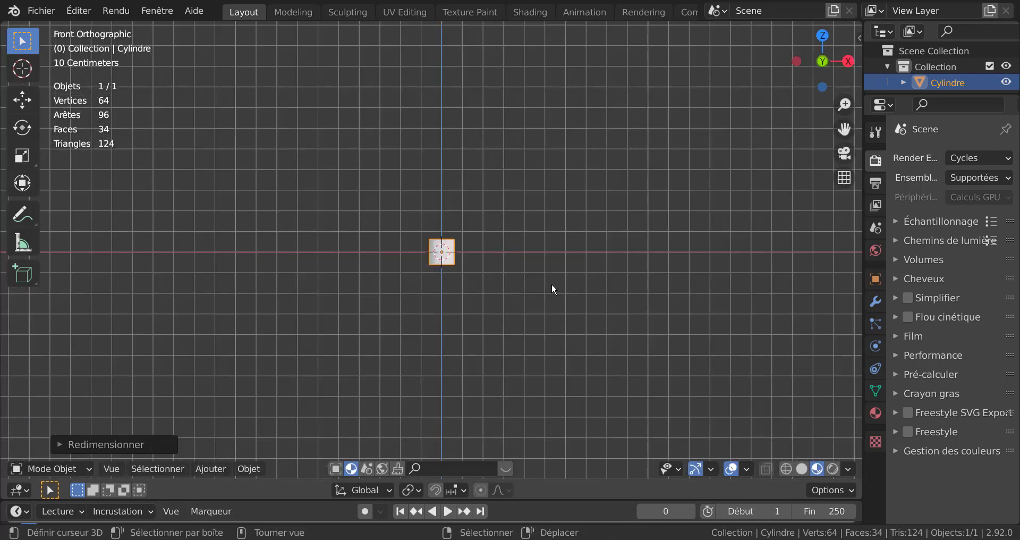
{"action": "key", "text": "s"}
{"action": "key", "text": "z"}
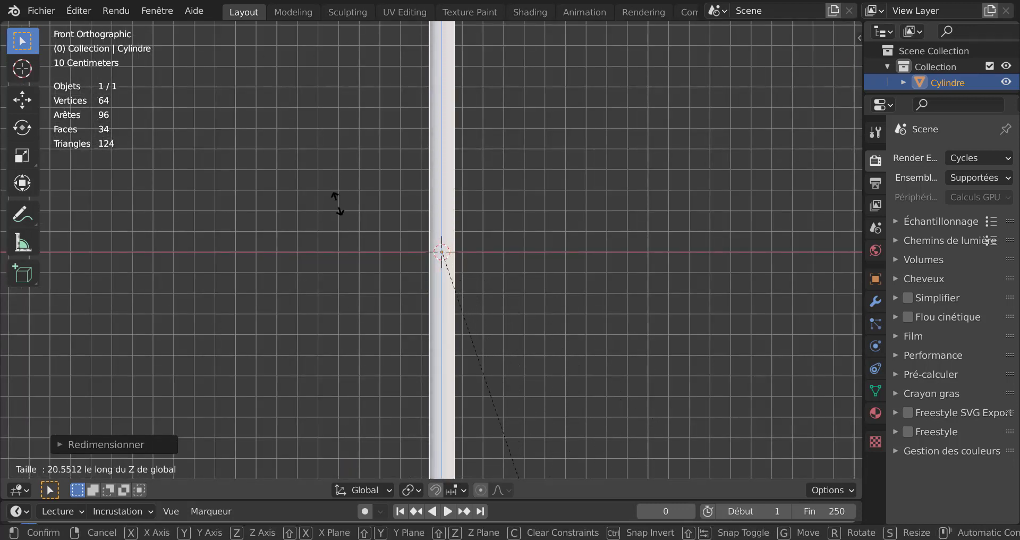
{"action": "left_click", "coordinate": [546, 298]}
Move the thin cylinder upward about 0.6 m along the Z axis.
{"action": "scroll", "coordinate": [560, 261], "scroll_direction": "down", "scroll_amount": 4}
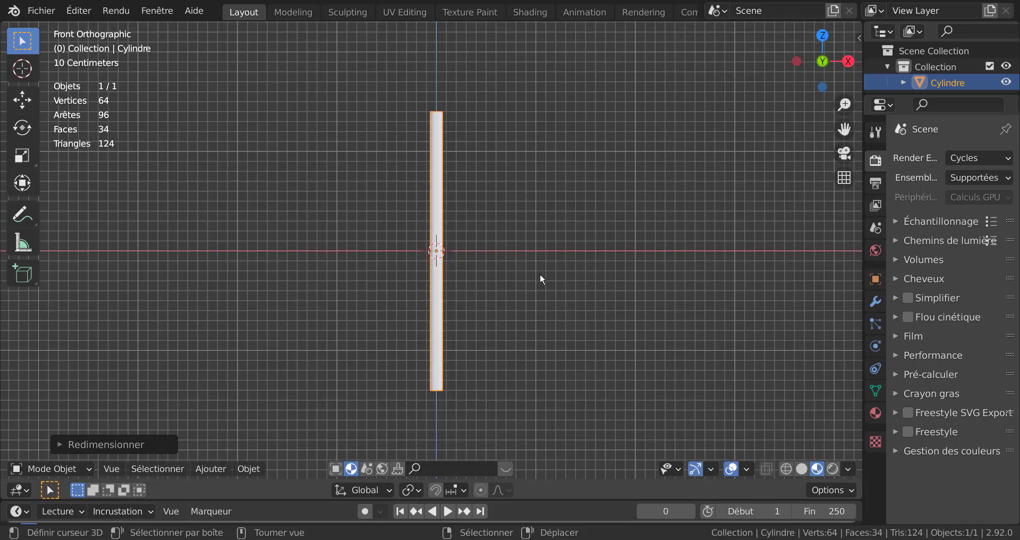
{"action": "key", "text": "g"}
{"action": "key", "text": "z"}
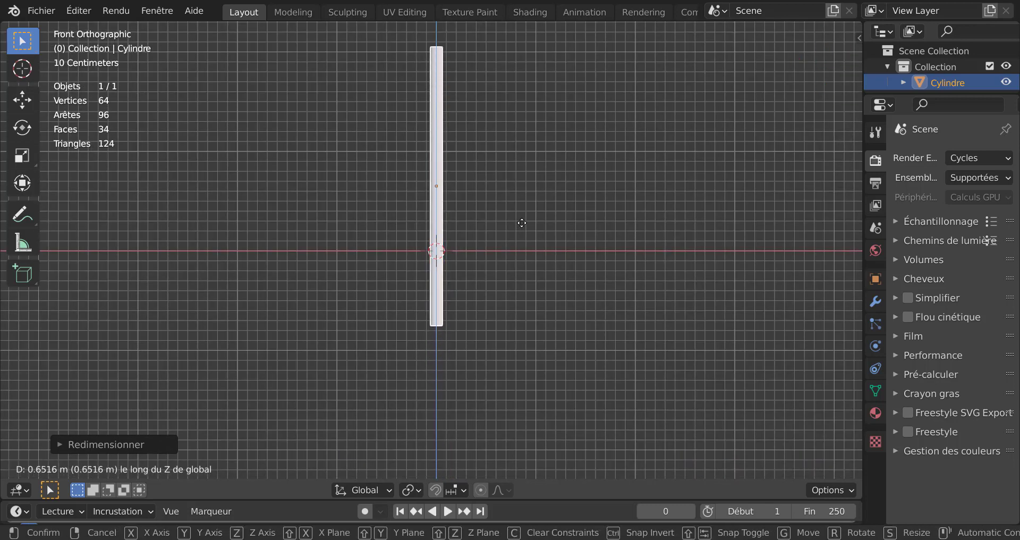
{"action": "left_click", "coordinate": [383, 289]}
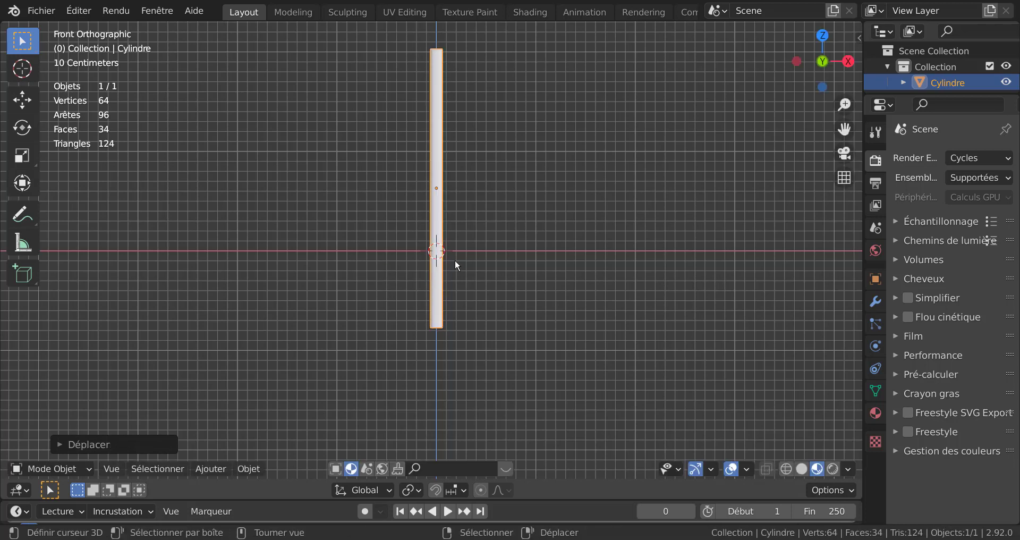
In Edit Mode, add 34 evenly spaced, centred loop cuts across the cylinder's length.
{"action": "scroll", "coordinate": [476, 297], "scroll_direction": "up", "scroll_amount": 1}
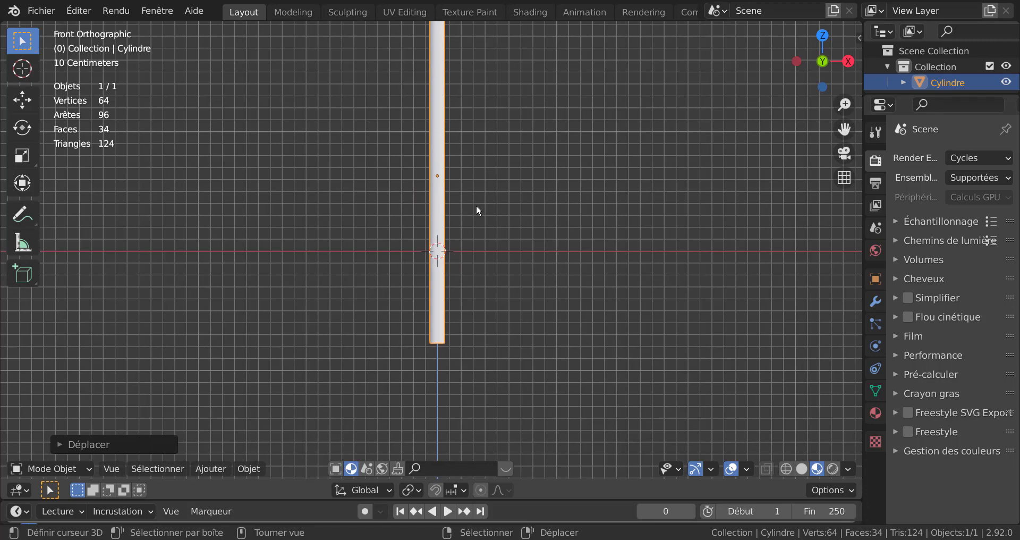
{"action": "key", "text": "Tab"}
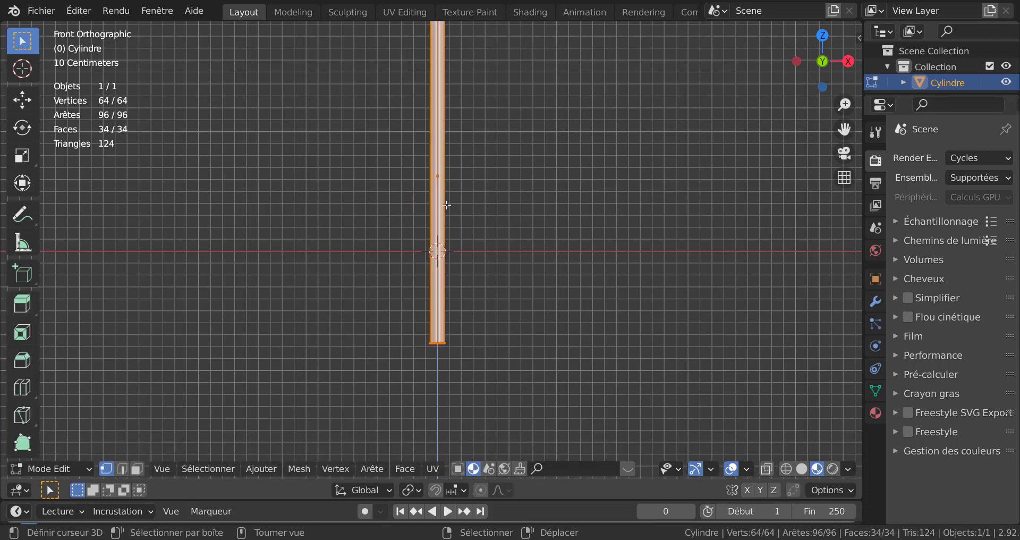
{"action": "key", "text": "ctrl+r"}
{"action": "scroll", "coordinate": [446, 205], "scroll_direction": "up", "scroll_amount": 20}
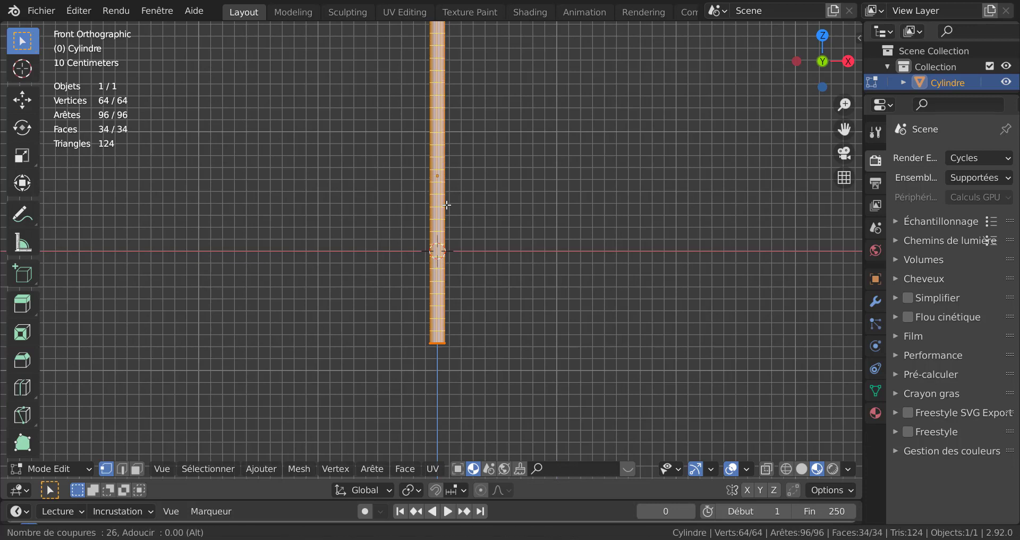
{"action": "scroll", "coordinate": [447, 204], "scroll_direction": "up", "scroll_amount": 6}
{"action": "scroll", "coordinate": [446, 204], "scroll_direction": "up", "scroll_amount": 1}
{"action": "scroll", "coordinate": [447, 201], "scroll_direction": "up", "scroll_amount": 1}
{"action": "left_click", "coordinate": [447, 200]}
{"action": "right_click", "coordinate": [447, 200]}
{"action": "scroll", "coordinate": [553, 212], "scroll_direction": "up", "scroll_amount": 4}
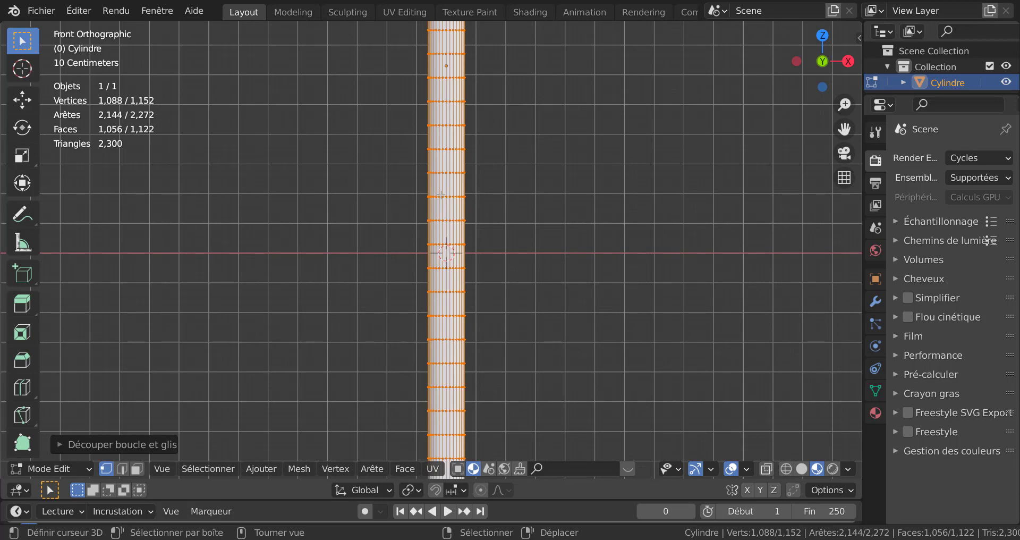
Move the selected edge loops down about 0.03 m along Z so that one loop lies exactly on the X axis.
{"action": "scroll", "coordinate": [520, 188], "scroll_direction": "down", "scroll_amount": 3}
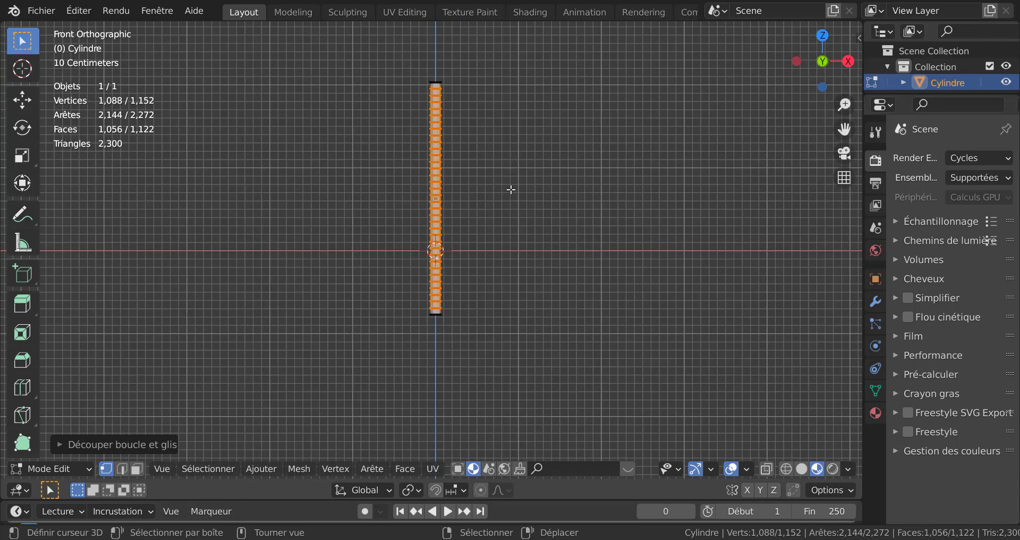
{"action": "scroll", "coordinate": [511, 190], "scroll_direction": "up", "scroll_amount": 2}
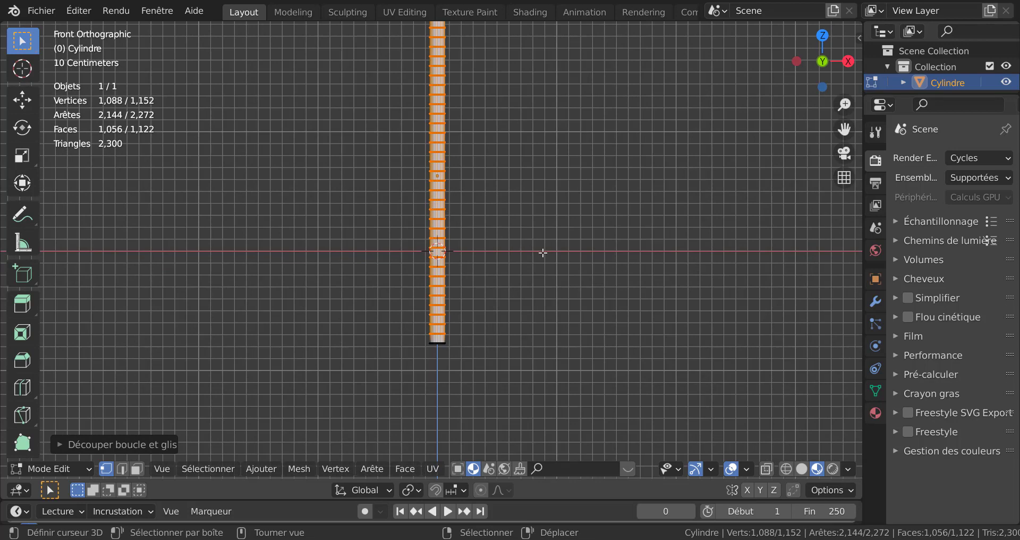
{"action": "scroll", "coordinate": [448, 313], "scroll_direction": "up", "scroll_amount": 4}
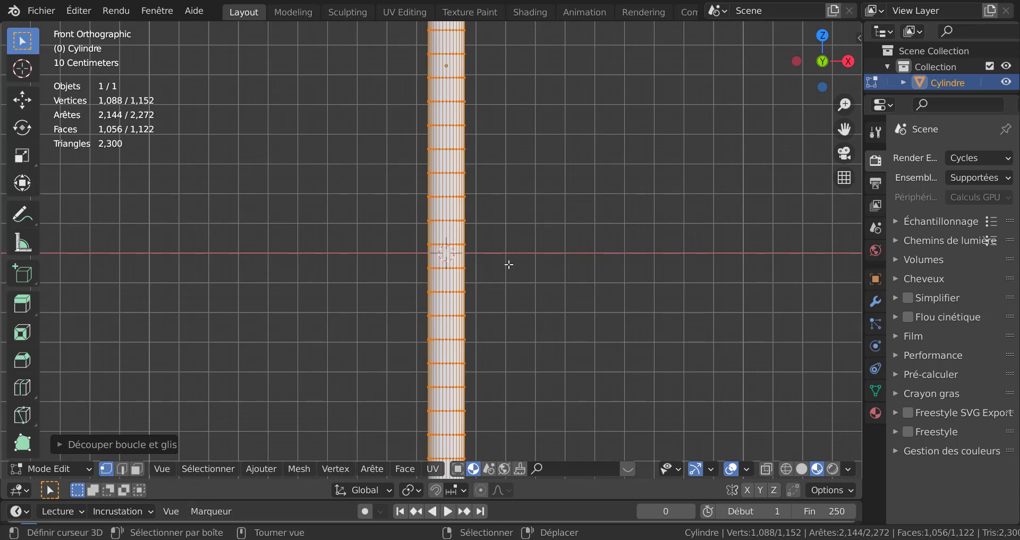
{"action": "scroll", "coordinate": [539, 264], "scroll_direction": "up", "scroll_amount": 3}
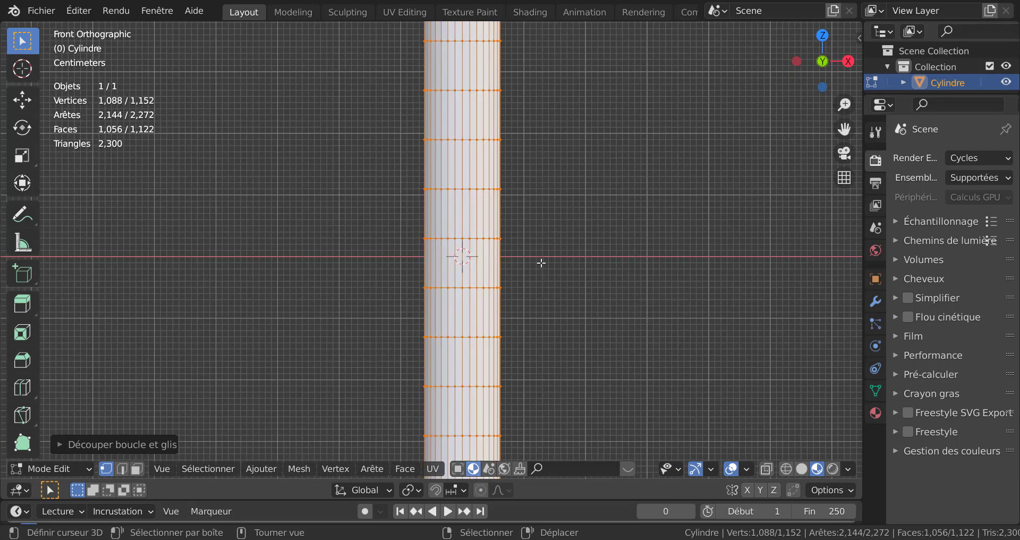
{"action": "scroll", "coordinate": [531, 260], "scroll_direction": "up", "scroll_amount": 1}
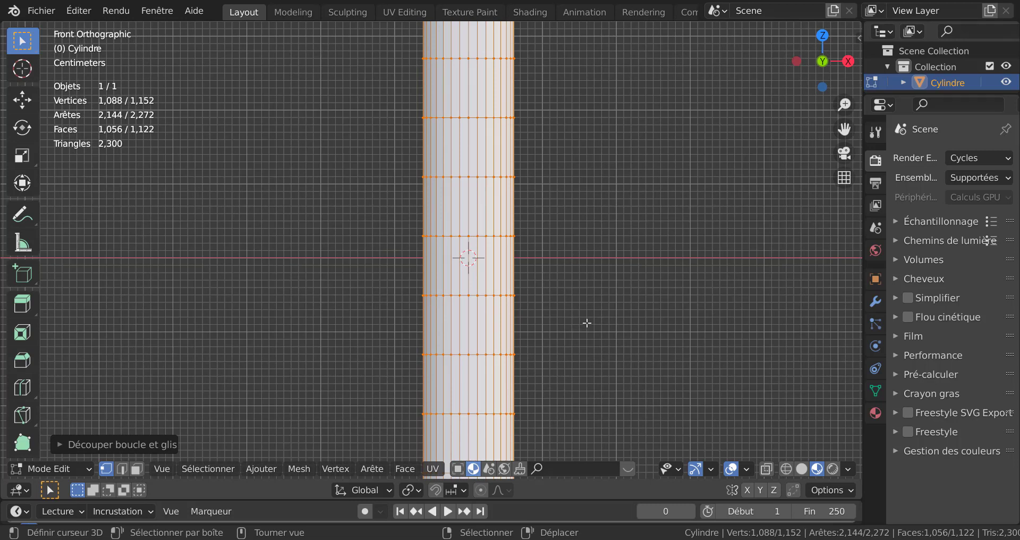
{"action": "key", "text": "g"}
{"action": "key", "text": "z"}
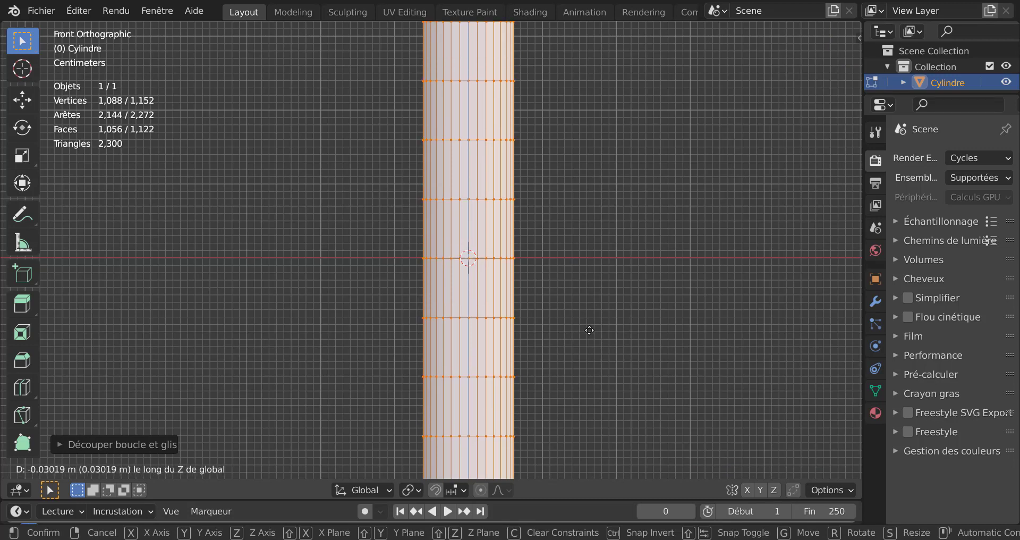
{"action": "left_click", "coordinate": [589, 330]}
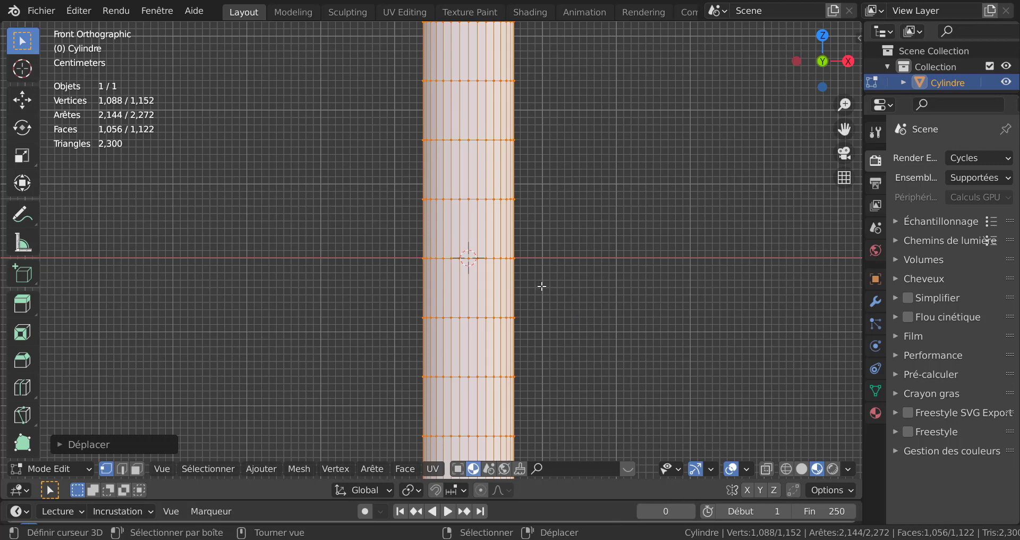
{"action": "scroll", "coordinate": [545, 285], "scroll_direction": "down", "scroll_amount": 3}
{"action": "scroll", "coordinate": [545, 285], "scroll_direction": "down", "scroll_amount": 4}
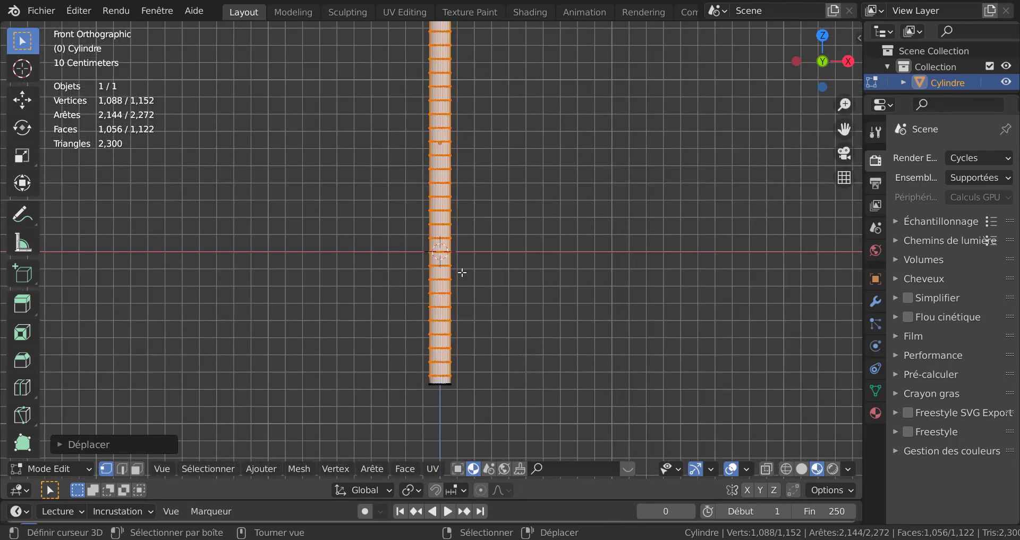
{"action": "scroll", "coordinate": [462, 275], "scroll_direction": "up", "scroll_amount": 3}
{"action": "scroll", "coordinate": [553, 294], "scroll_direction": "up", "scroll_amount": 3}
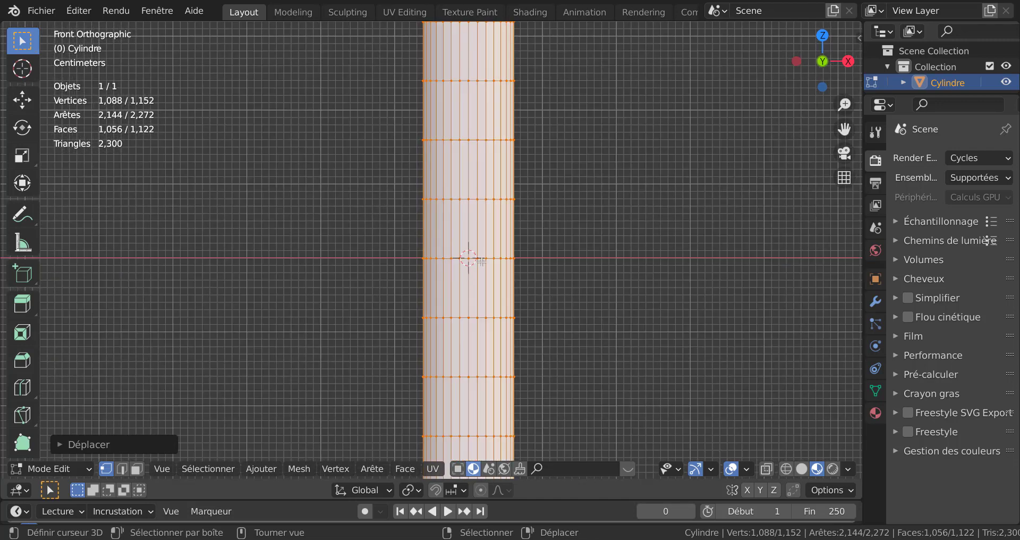
Return to Object Mode and display the viewport in wireframe shading with X-ray turned off.
{"action": "key", "text": "Tab"}
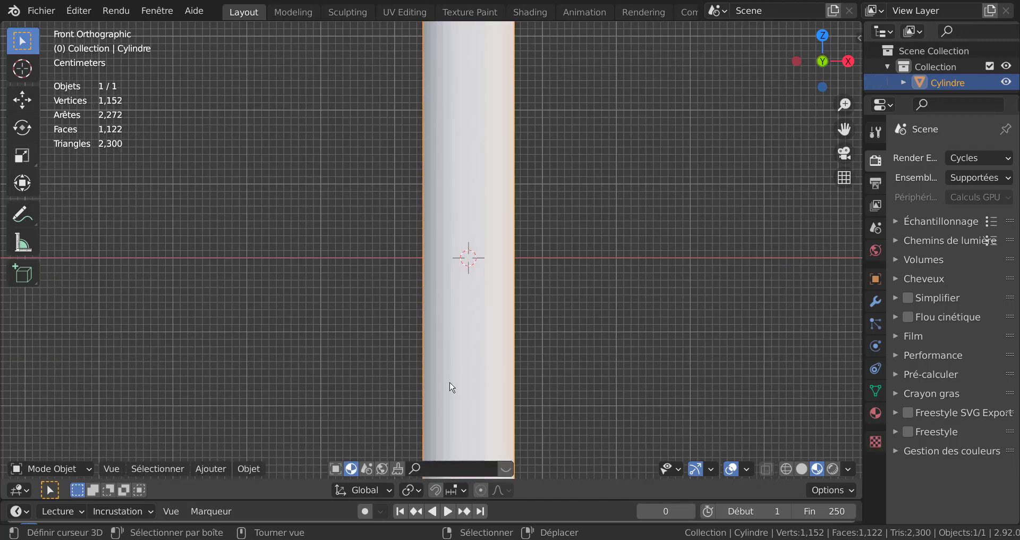
{"action": "left_click", "coordinate": [225, 467]}
{"action": "left_click", "coordinate": [786, 470]}
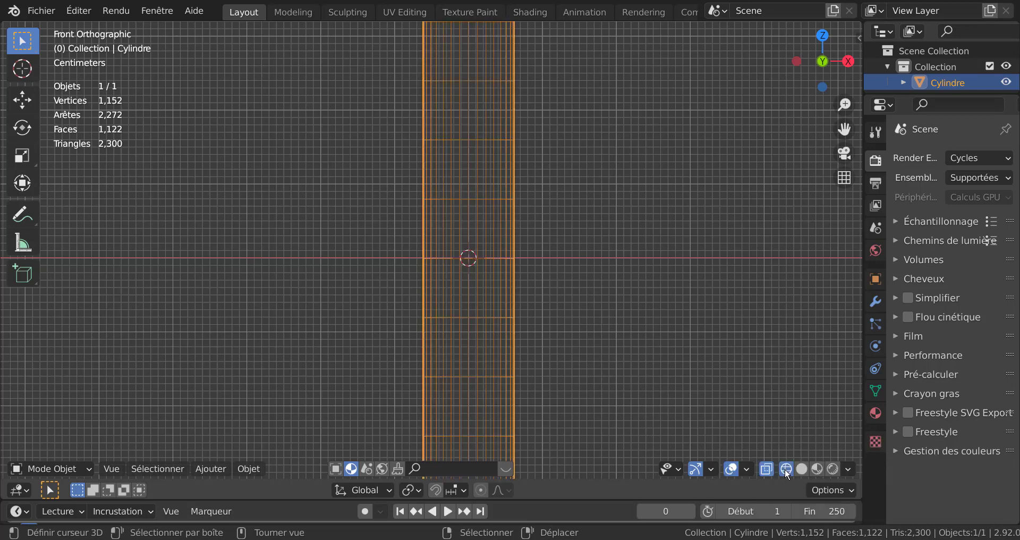
{"action": "scroll", "coordinate": [560, 231], "scroll_direction": "up", "scroll_amount": 4}
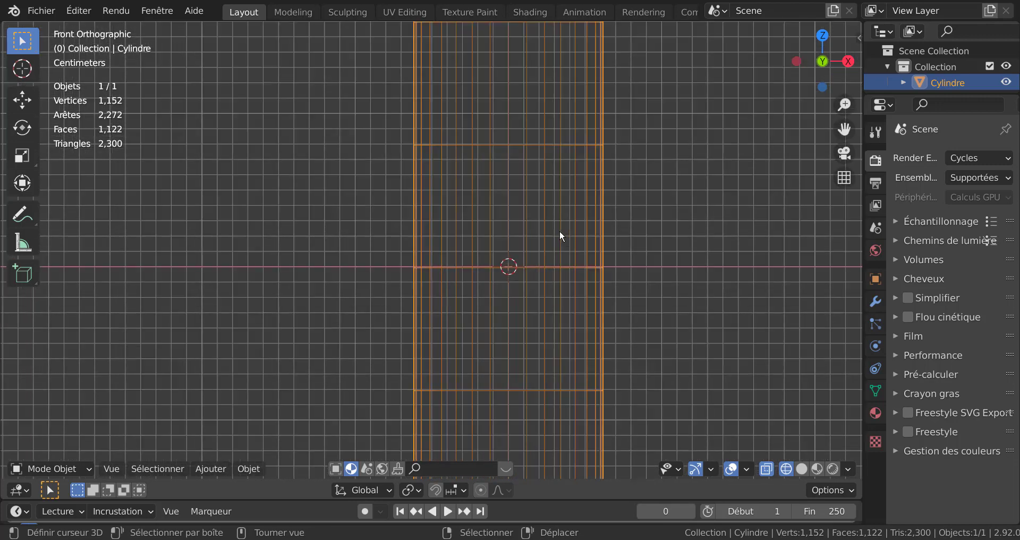
{"action": "scroll", "coordinate": [559, 230], "scroll_direction": "down", "scroll_amount": 5}
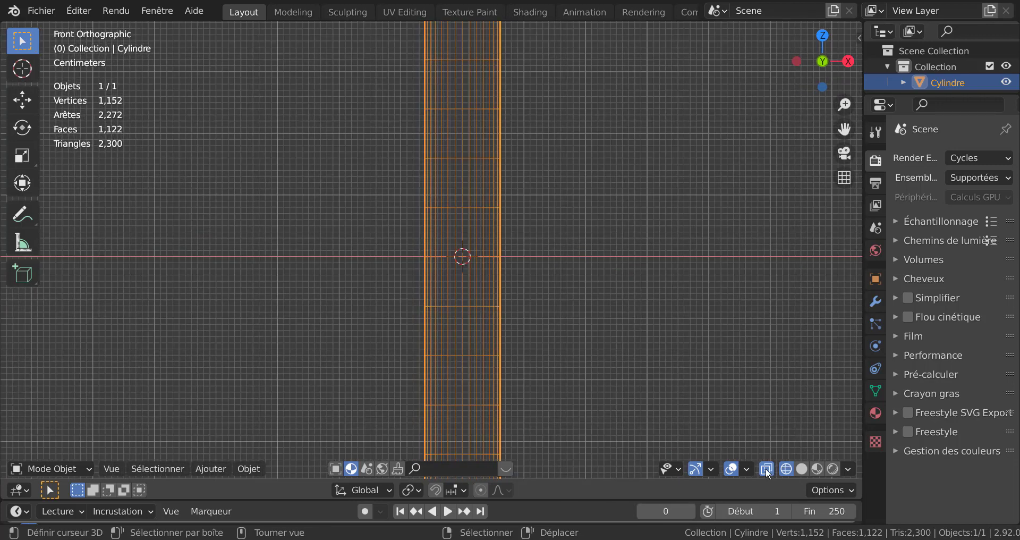
{"action": "left_click", "coordinate": [767, 470]}
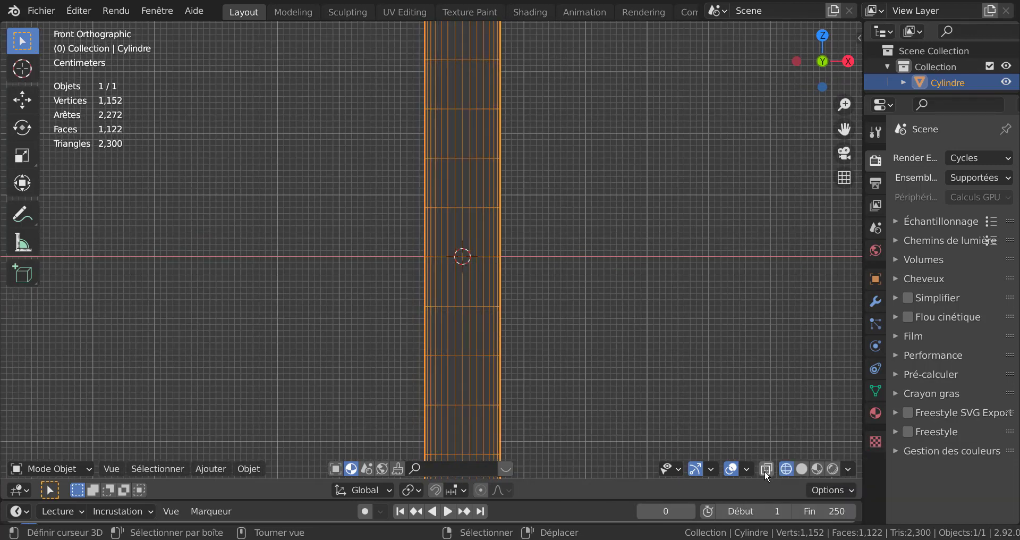
{"action": "scroll", "coordinate": [505, 369], "scroll_direction": "up", "scroll_amount": 3}
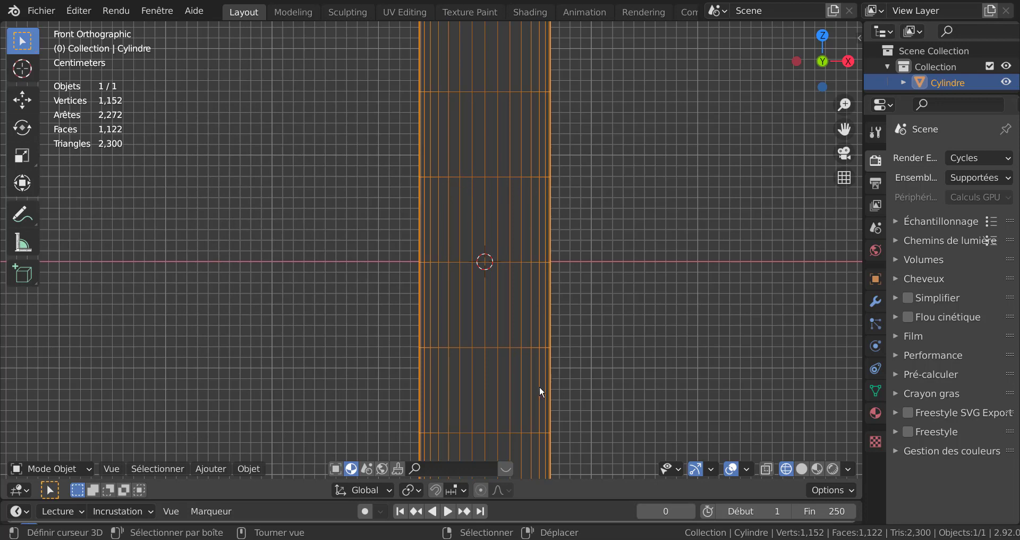
{"action": "scroll", "coordinate": [573, 397], "scroll_direction": "down", "scroll_amount": 6}
{"action": "scroll", "coordinate": [574, 398], "scroll_direction": "up", "scroll_amount": 3}
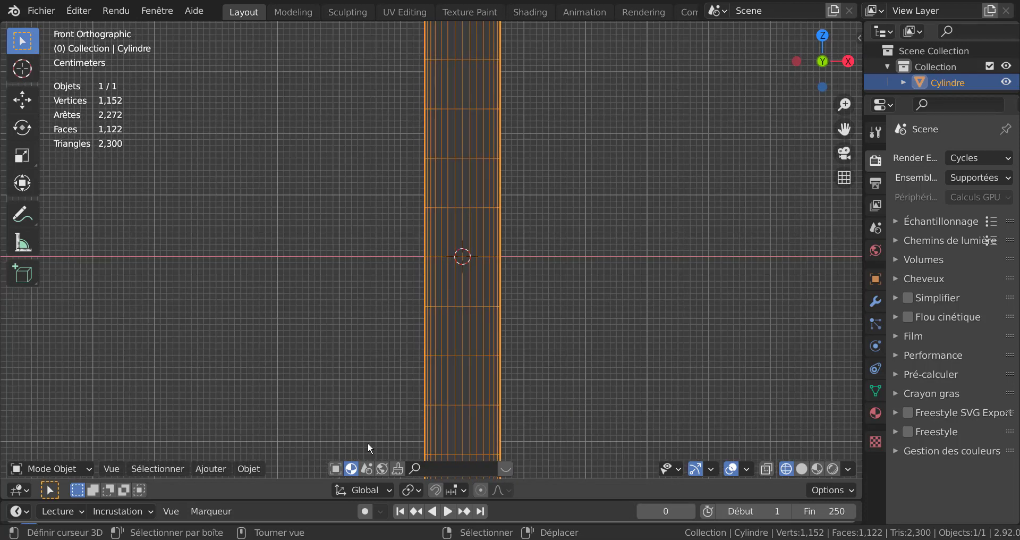
Add a single-bone armature at the 3D cursor inside the cylinder.
{"action": "left_click", "coordinate": [212, 468]}
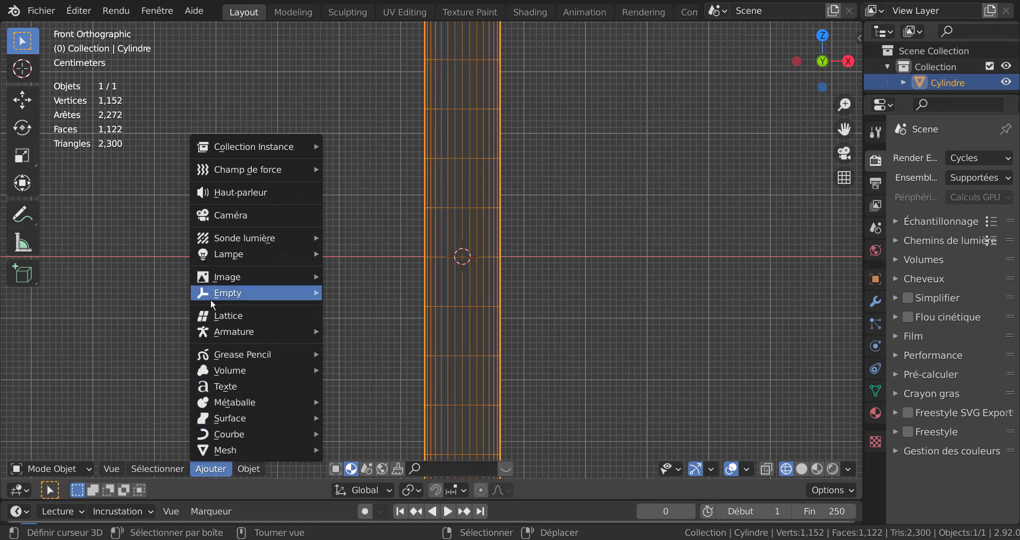
{"action": "mouse_move", "coordinate": [218, 333]}
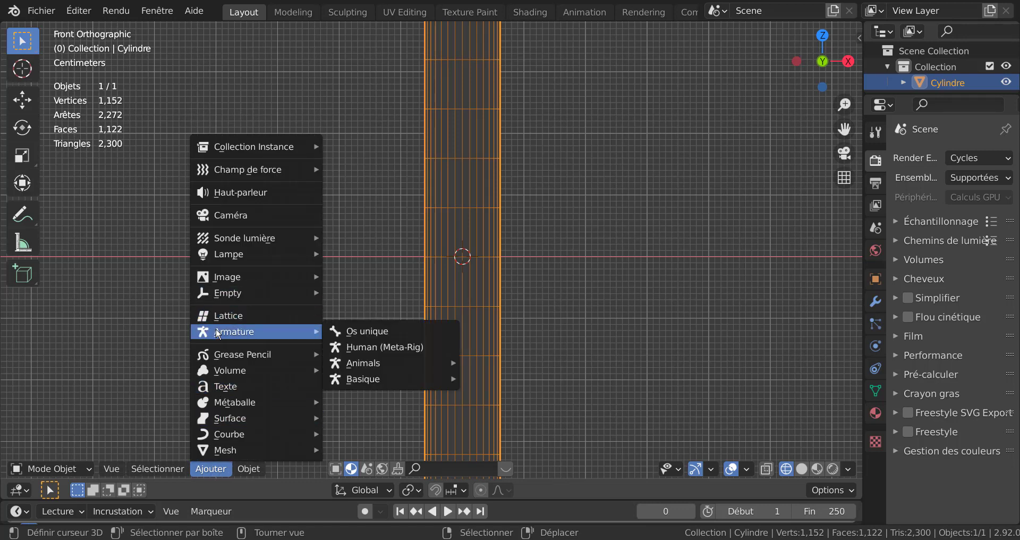
{"action": "left_click", "coordinate": [363, 331]}
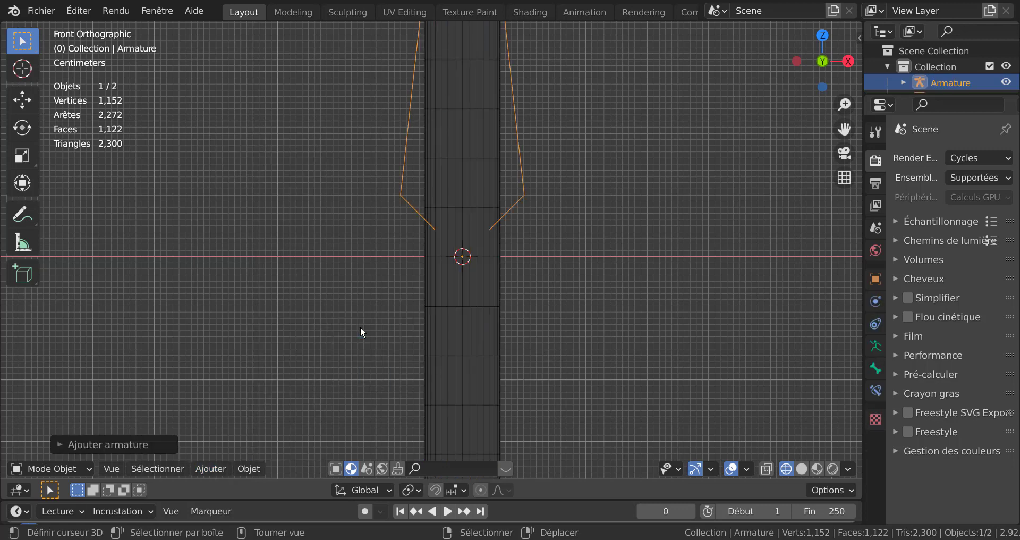
{"action": "scroll", "coordinate": [561, 204], "scroll_direction": "down", "scroll_amount": 3}
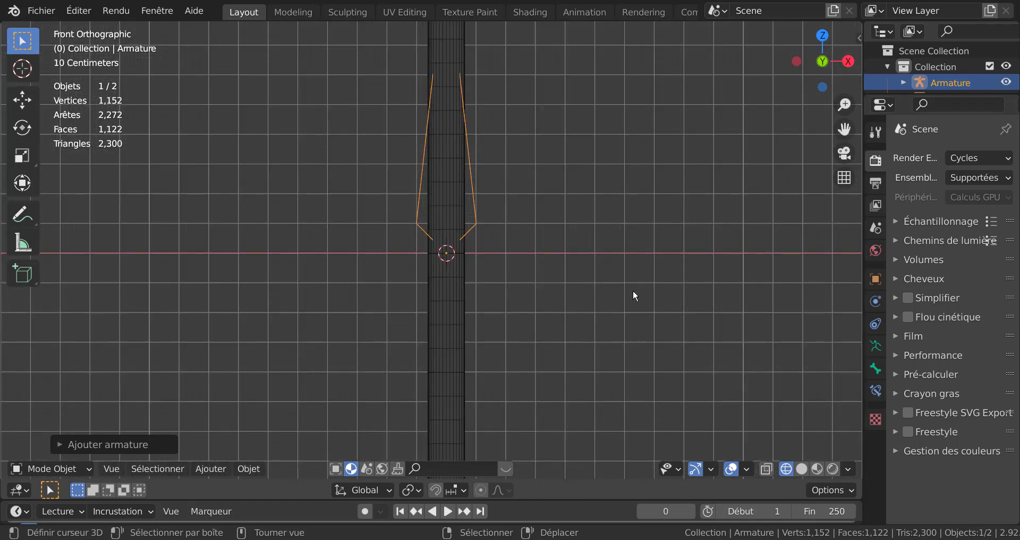
Set the armature's viewport display to In Front (En avant) so its bone draws over the cylinder.
{"action": "left_click", "coordinate": [876, 346]}
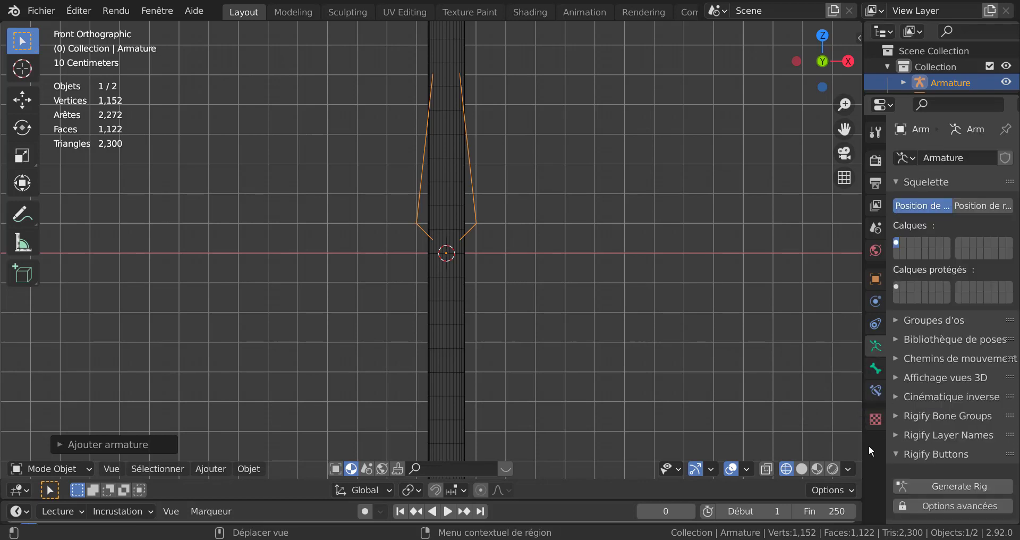
{"action": "left_click", "coordinate": [896, 377]}
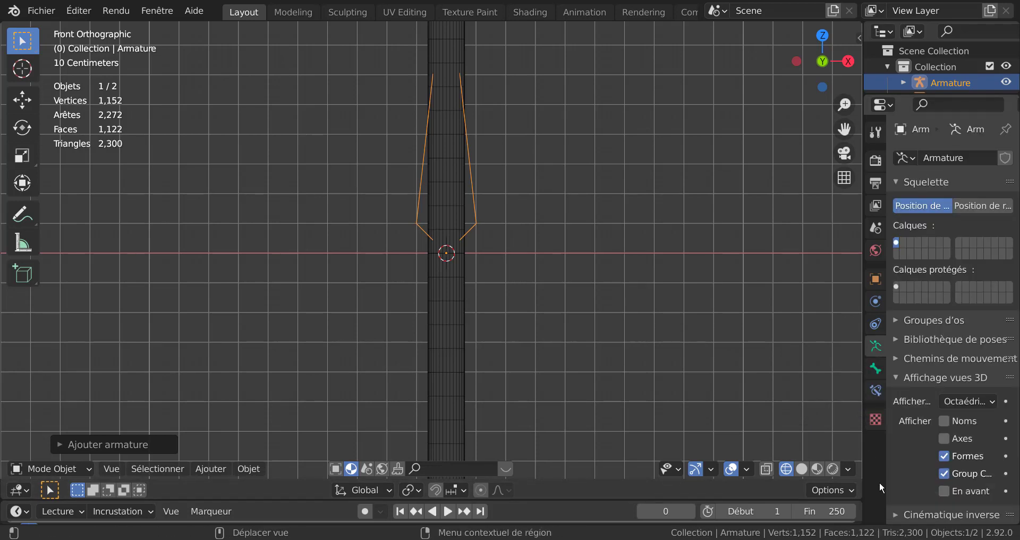
{"action": "scroll", "coordinate": [923, 477], "scroll_direction": "down", "scroll_amount": 3}
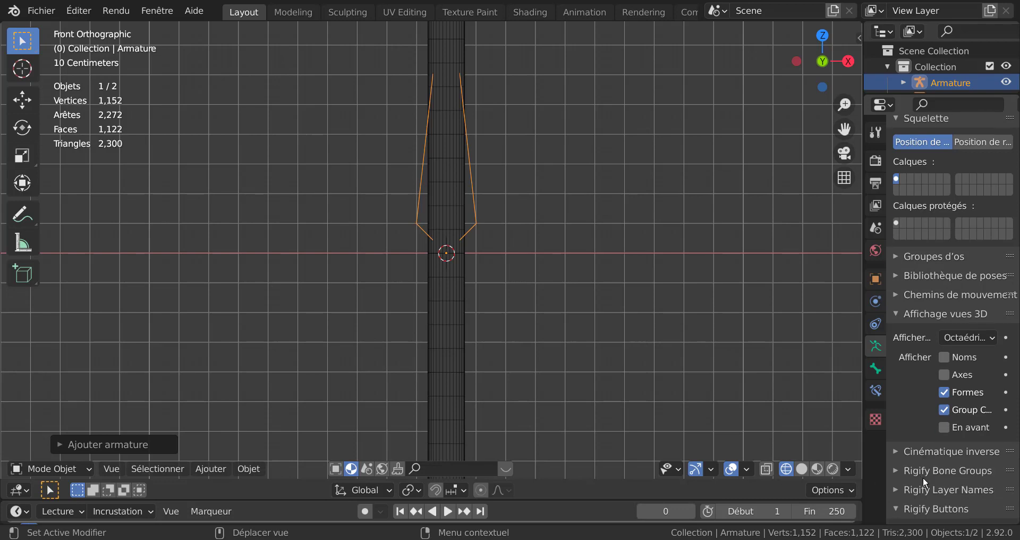
{"action": "left_click", "coordinate": [943, 426]}
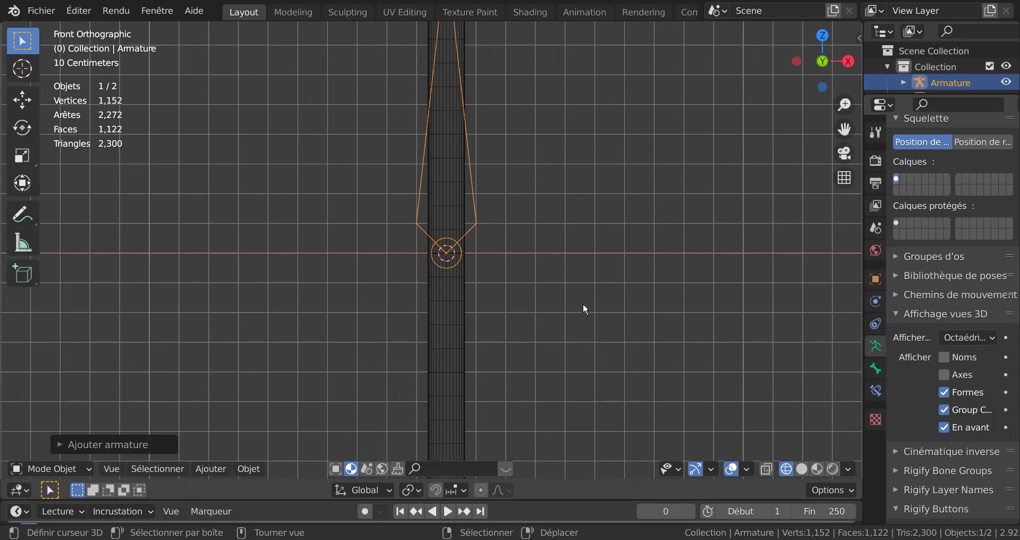
{"action": "scroll", "coordinate": [582, 303], "scroll_direction": "down", "scroll_amount": 3}
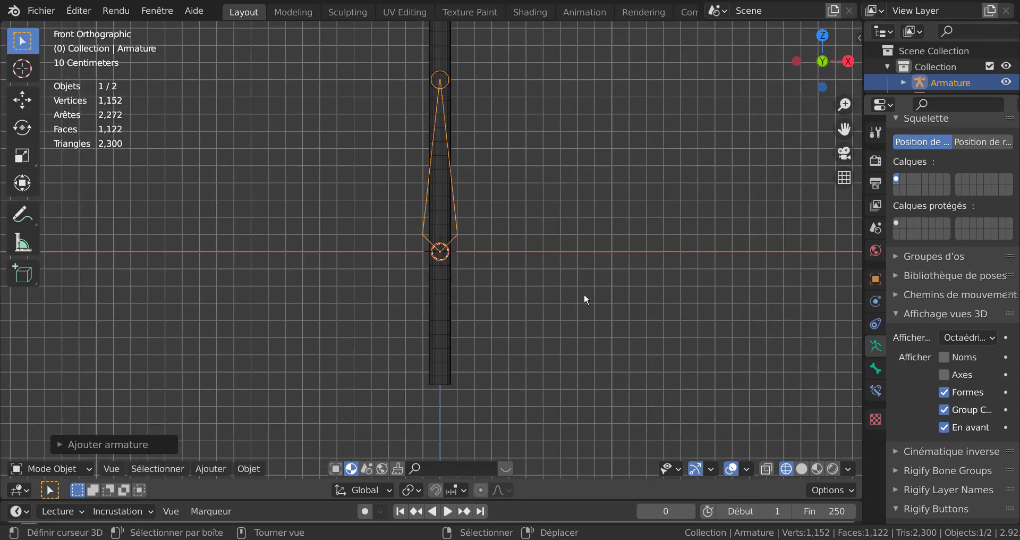
In Edit Mode, shorten the bone by lowering its tip along Z to slightly above the first edge loop over the origin.
{"action": "key", "text": "Tab"}
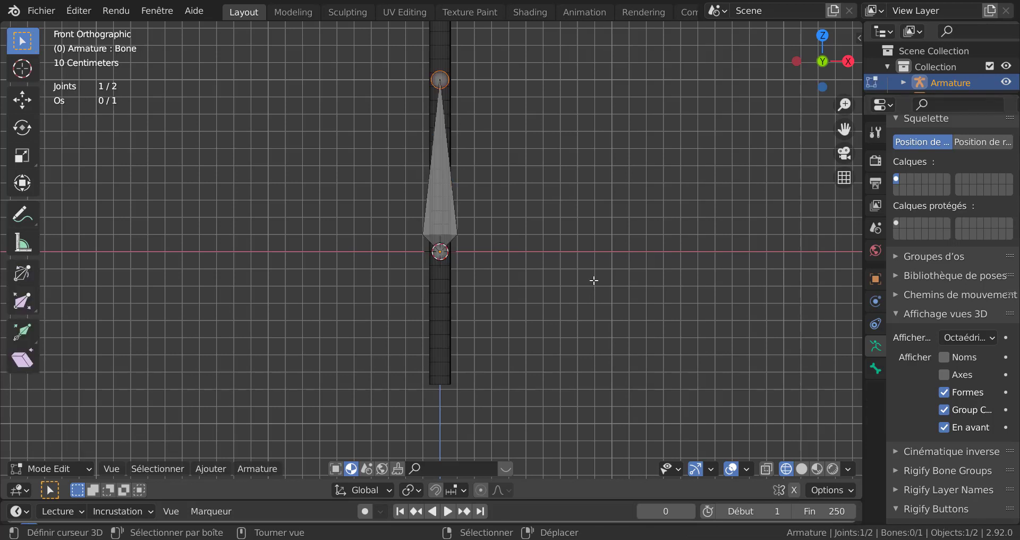
{"action": "middle_click_drag", "start_coordinate": [558, 164], "coordinate": [553, 236], "text": "shift"}
{"action": "scroll", "coordinate": [487, 257], "scroll_direction": "up", "scroll_amount": 1}
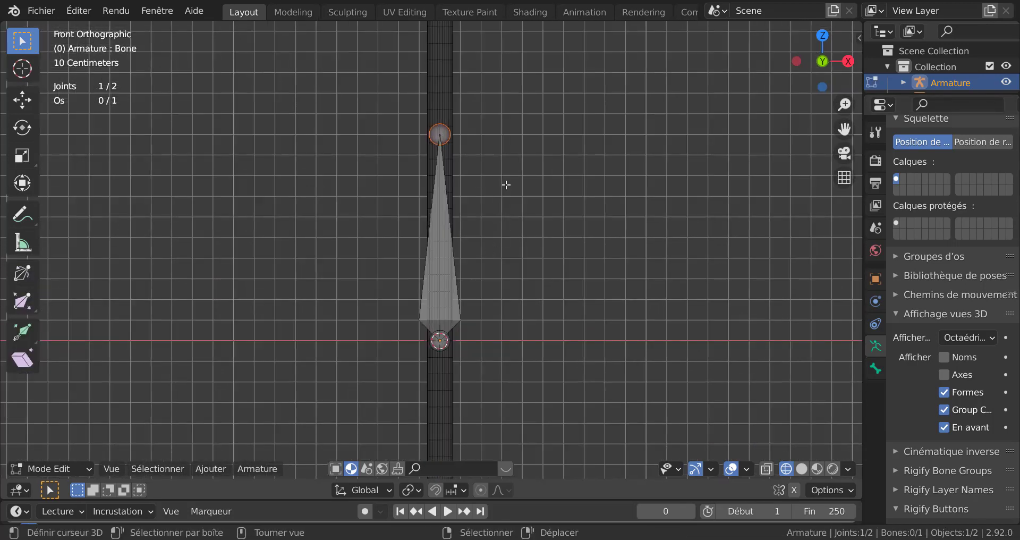
{"action": "key", "text": "g"}
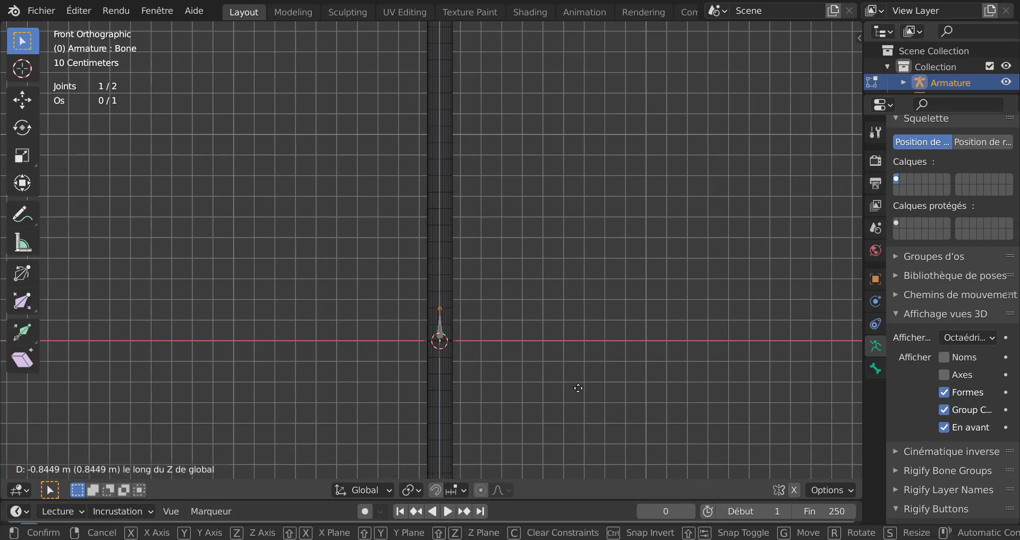
{"action": "left_click", "coordinate": [580, 392]}
{"action": "middle_click_drag", "start_coordinate": [581, 312], "coordinate": [560, 276], "text": "shift"}
{"action": "scroll", "coordinate": [576, 248], "scroll_direction": "up", "scroll_amount": 7}
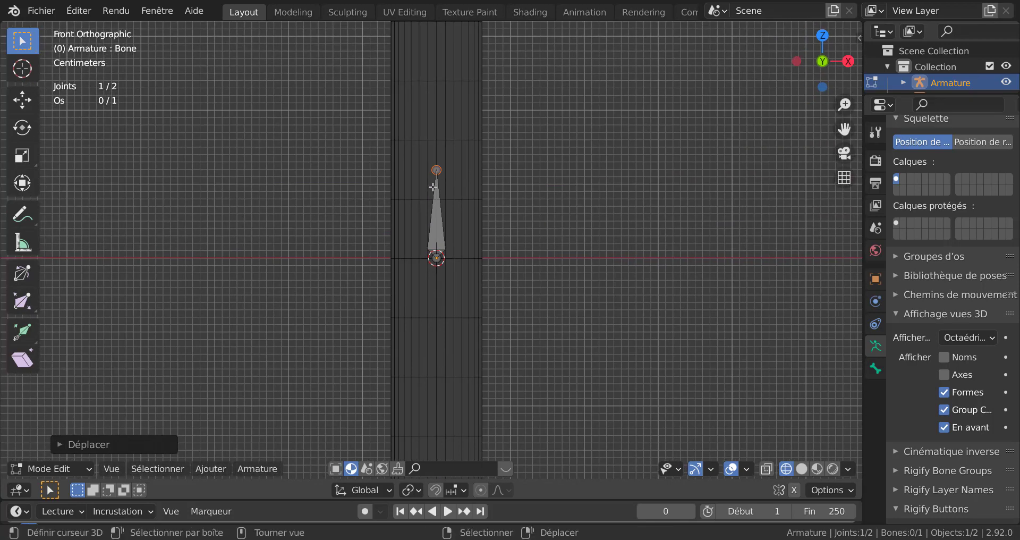
Lower the bone's tip another 0.04 m along Z onto the first edge loop above the X axis.
{"action": "key", "text": "g"}
{"action": "key", "text": "z"}
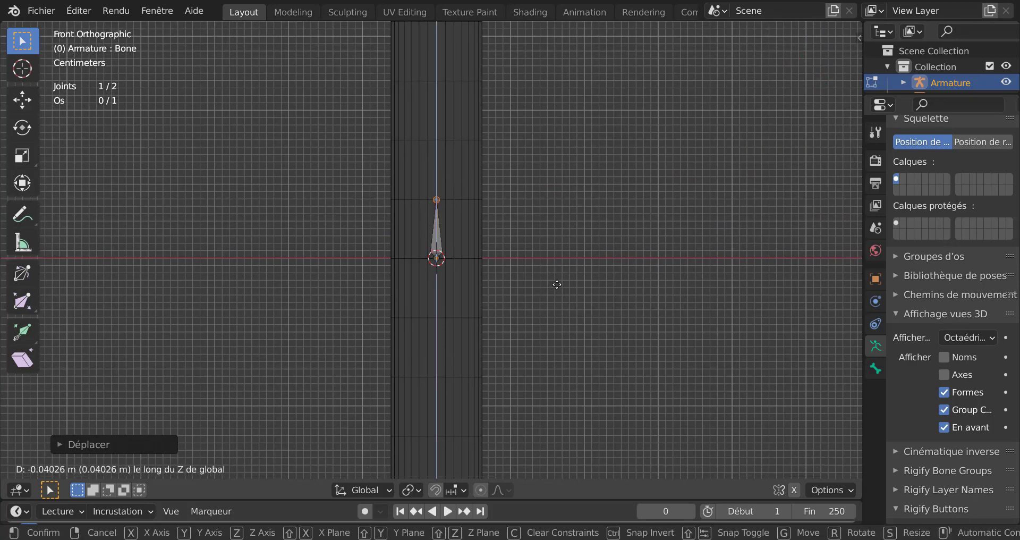
{"action": "left_click", "coordinate": [557, 284]}
{"action": "scroll", "coordinate": [432, 266], "scroll_direction": "up", "scroll_amount": 4}
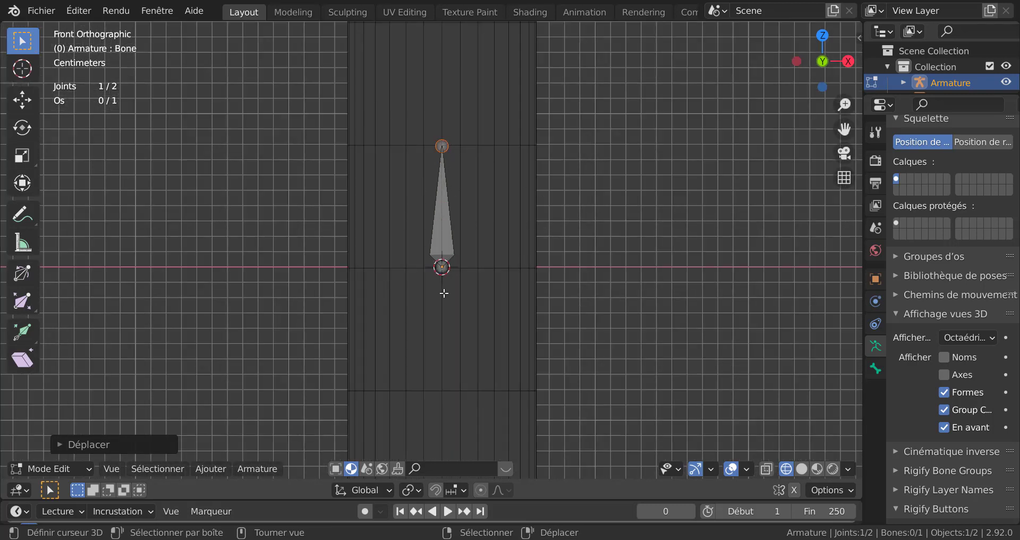
{"action": "scroll", "coordinate": [612, 192], "scroll_direction": "down", "scroll_amount": 3}
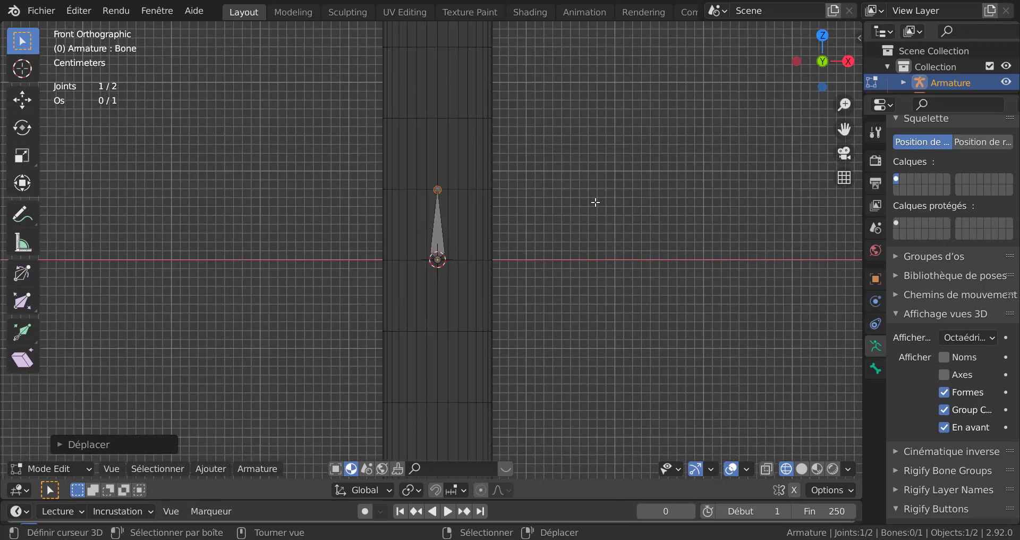
Extrude a second bone from the first bone's tip about 0.08 m up along Z onto the next edge loop.
{"action": "scroll", "coordinate": [584, 213], "scroll_direction": "down", "scroll_amount": 10}
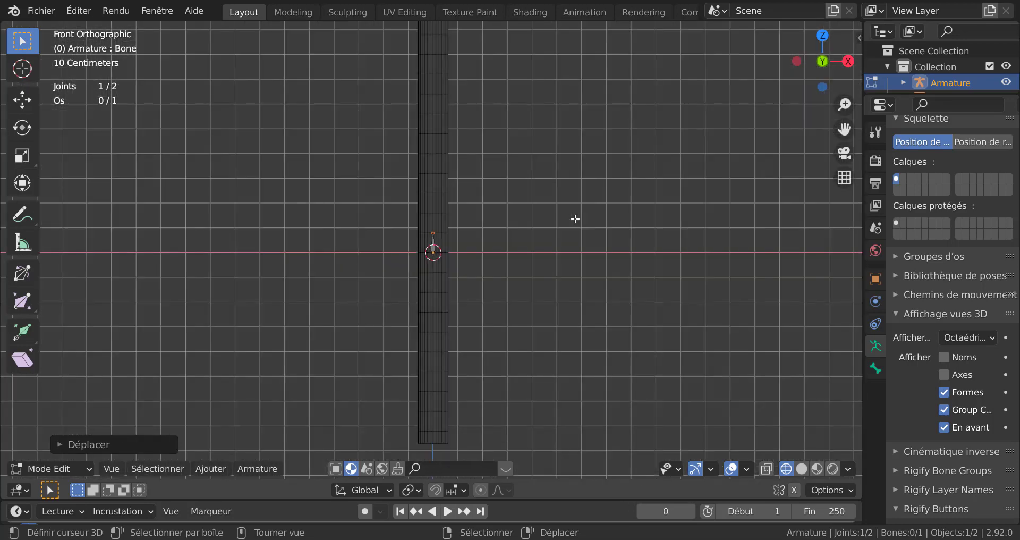
{"action": "scroll", "coordinate": [553, 173], "scroll_direction": "up", "scroll_amount": 10}
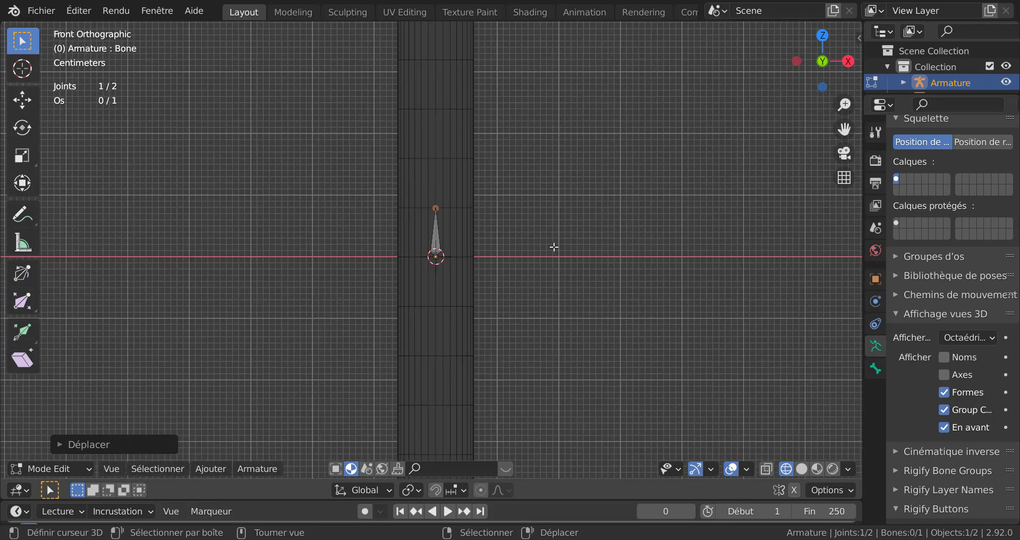
{"action": "key", "text": "e"}
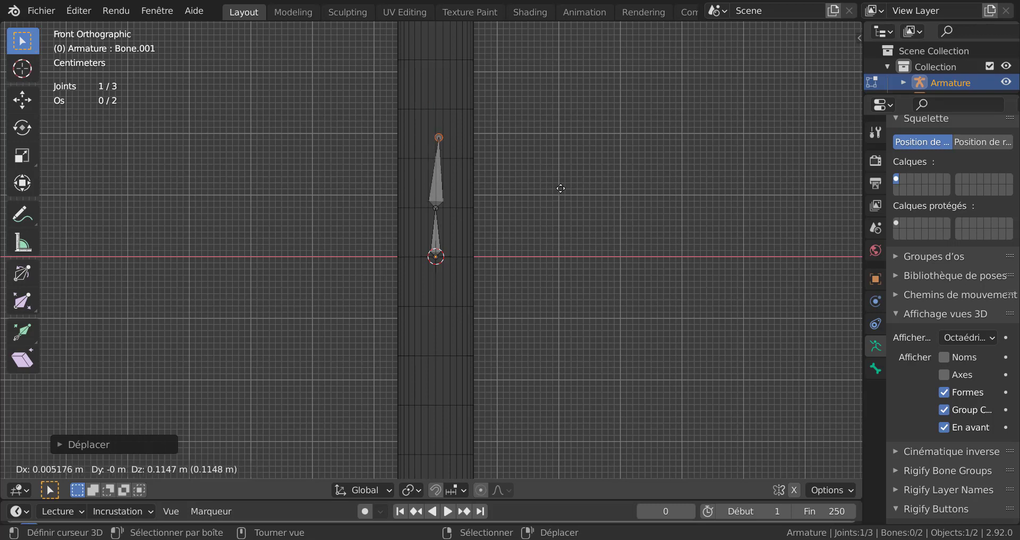
{"action": "key", "text": "z"}
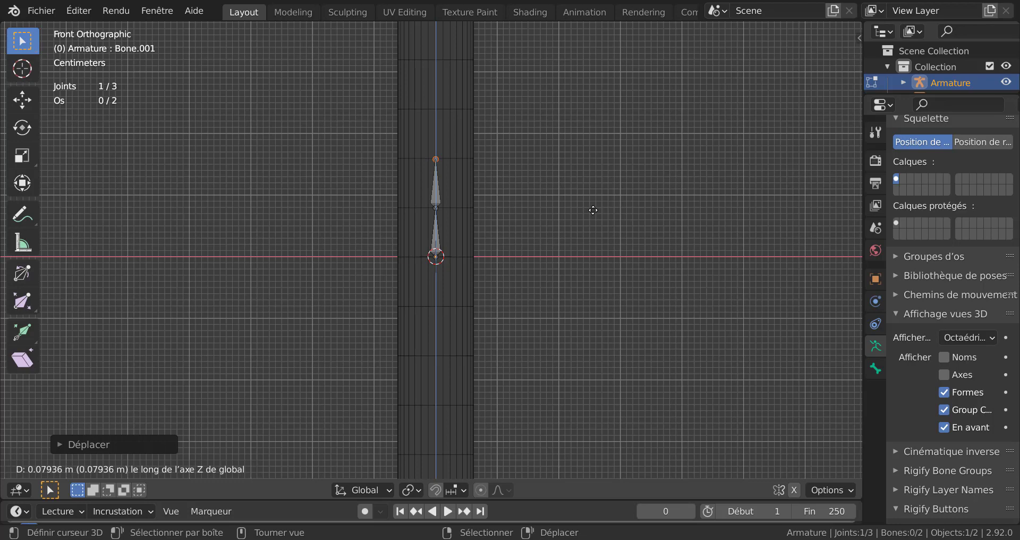
{"action": "left_click", "coordinate": [592, 210]}
{"action": "scroll", "coordinate": [452, 126], "scroll_direction": "up", "scroll_amount": 2}
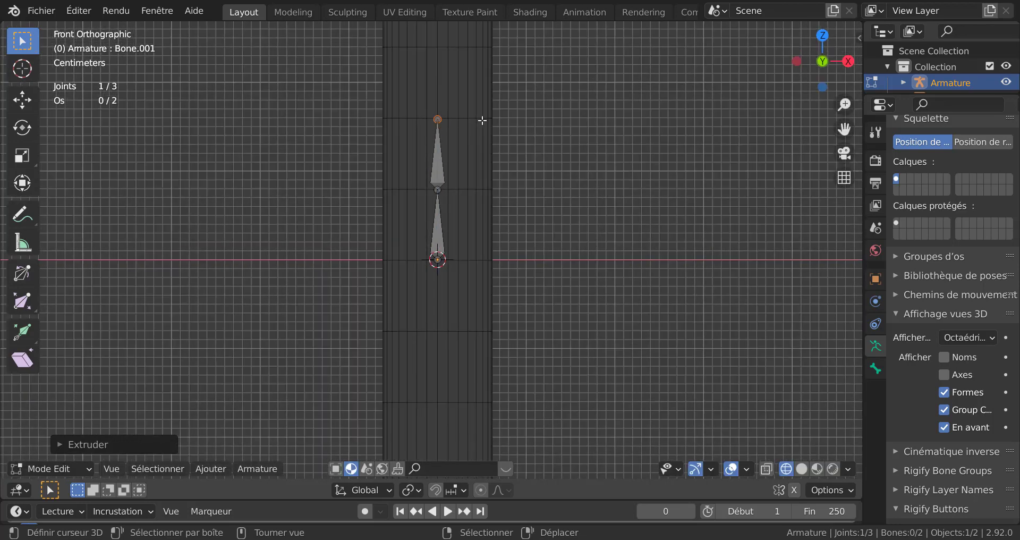
Repeat the bone extrusion up the cylinder until the chain of 25 bones ends between the last edge loop and the top rim.
{"action": "scroll", "coordinate": [619, 213], "scroll_direction": "down", "scroll_amount": 8}
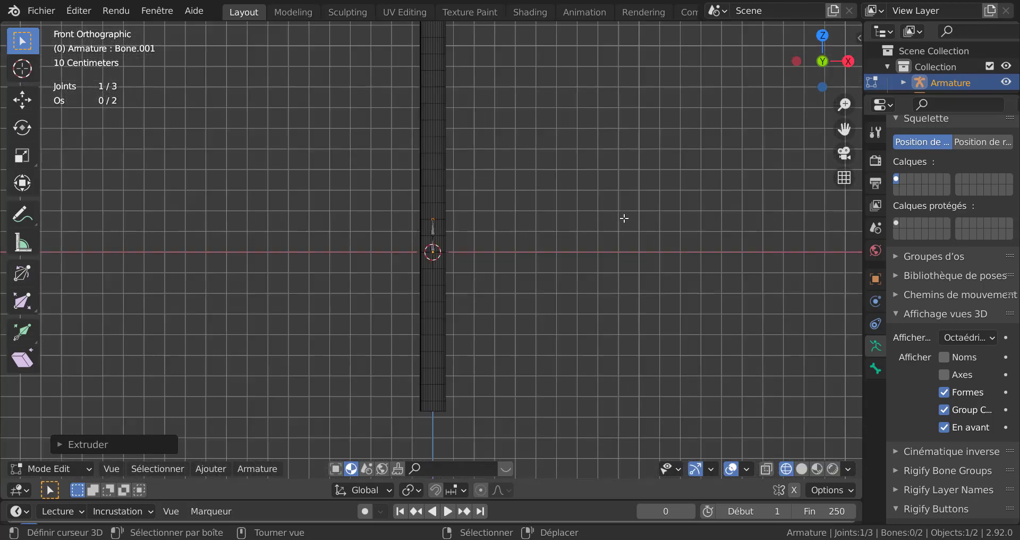
{"action": "middle_click_drag", "start_coordinate": [592, 194], "coordinate": [585, 269], "text": "shift"}
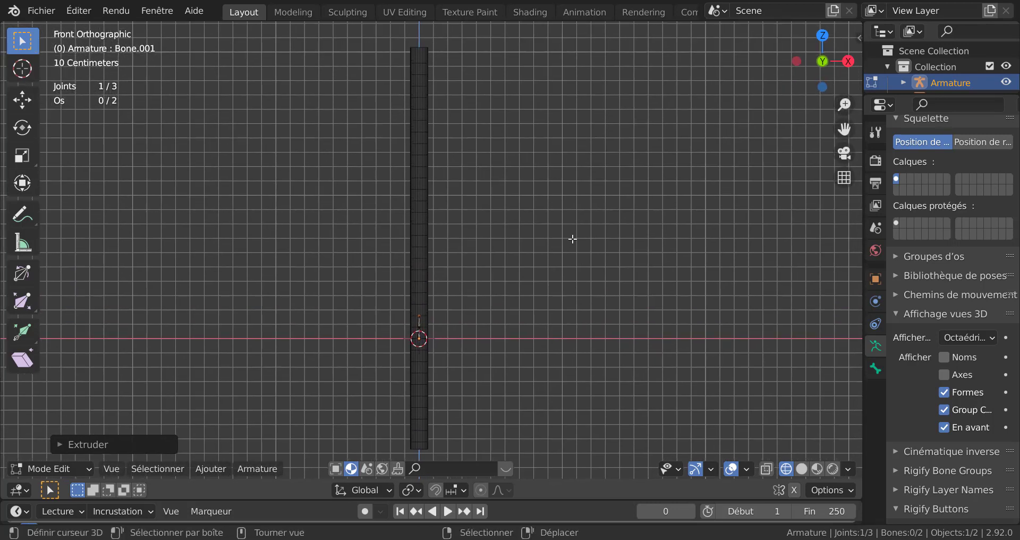
{"action": "key", "text": "shift"}
{"action": "key", "text": "shift+r"}
{"action": "key", "text": "shift+r"}
{"action": "key", "text": "shift+r"}
{"action": "key", "text": "shift+r"}
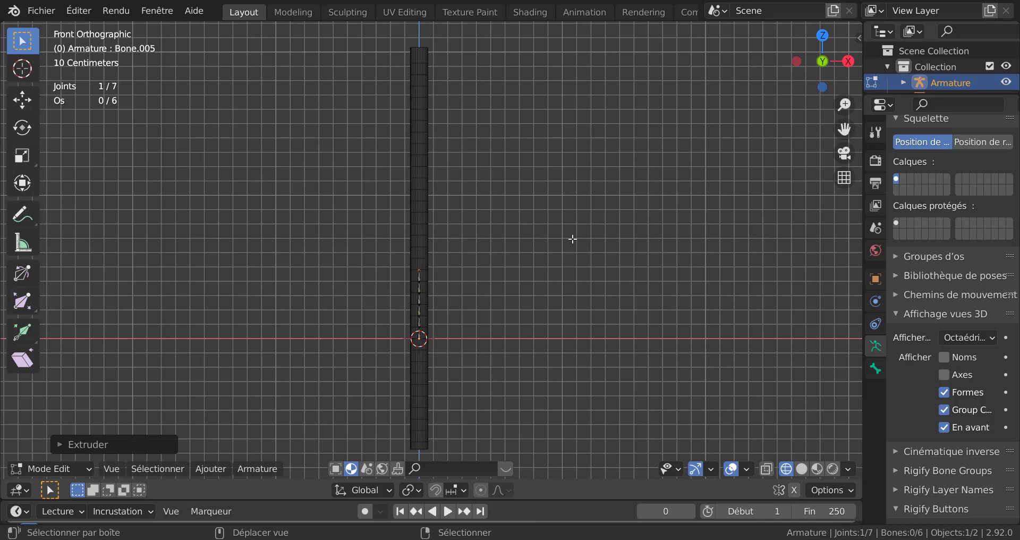
{"action": "key", "text": "shift+r"}
{"action": "key", "text": "shift+r"}
{"action": "key", "text": "shift+r"}
{"action": "key", "text": "shift+r"}
{"action": "key", "text": "shift+r"}
{"action": "key", "text": "shift+r"}
{"action": "key", "text": "shift+r"}
{"action": "key", "text": "shift+r"}
{"action": "key", "text": "shift+r"}
{"action": "key", "text": "shift+r"}
{"action": "key", "text": "shift+r"}
{"action": "key", "text": "shift+r"}
{"action": "key", "text": "shift+r"}
{"action": "key", "text": "shift+r"}
{"action": "key", "text": "shift+r"}
{"action": "key", "text": "shift+r"}
{"action": "key", "text": "shift+r"}
{"action": "key", "text": "shift+r"}
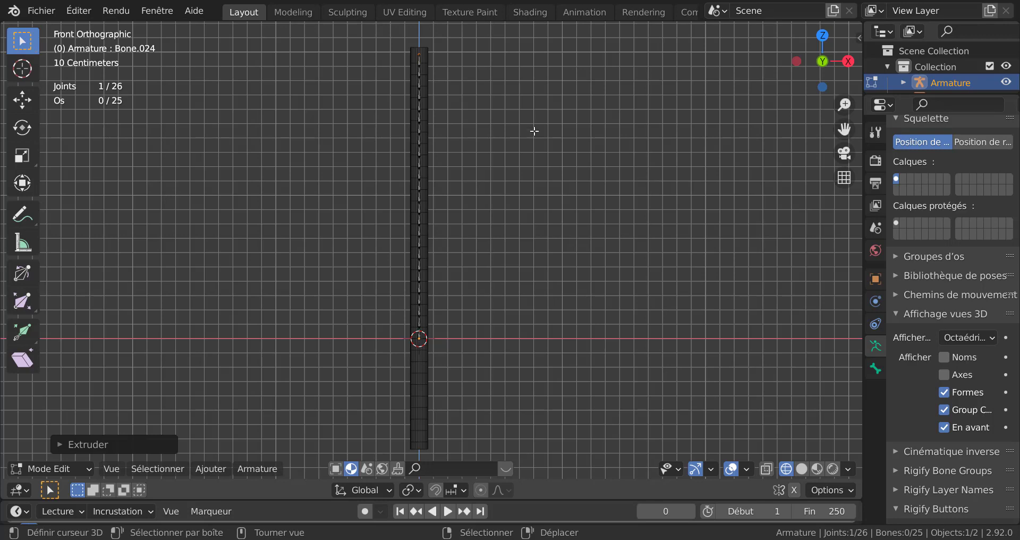
Raise the tip of the uppermost bone along Z to just below the cylinder's top rim.
{"action": "middle_click_drag", "start_coordinate": [525, 192], "coordinate": [532, 324], "text": "shift"}
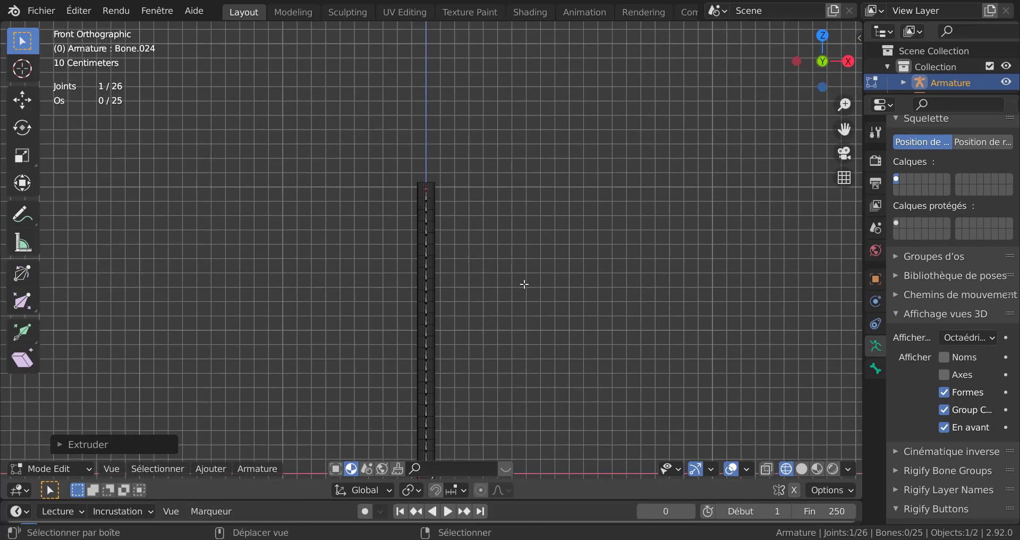
{"action": "scroll", "coordinate": [485, 152], "scroll_direction": "up", "scroll_amount": 7}
{"action": "middle_click_drag", "start_coordinate": [492, 119], "coordinate": [536, 282], "text": "shift"}
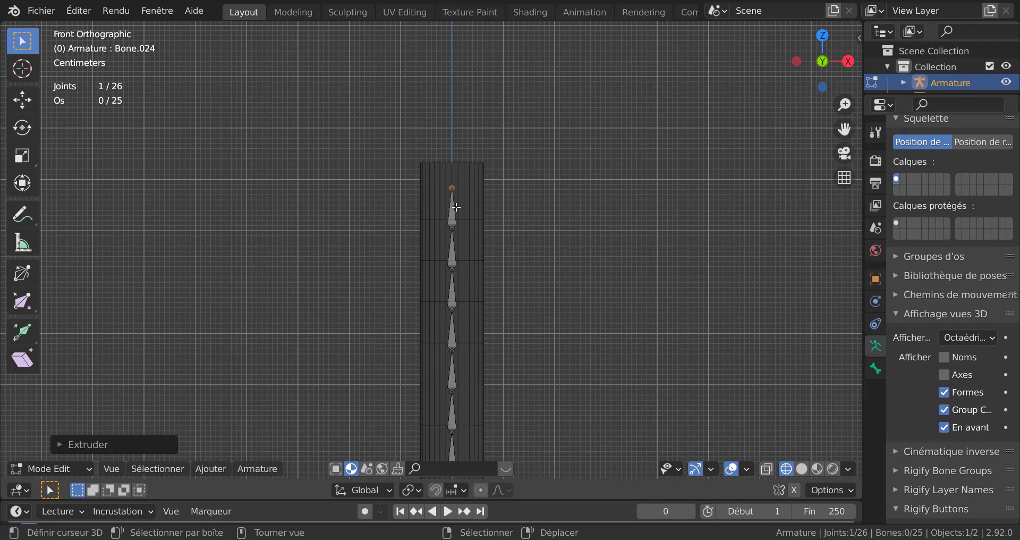
{"action": "key", "text": "g"}
{"action": "key", "text": "z"}
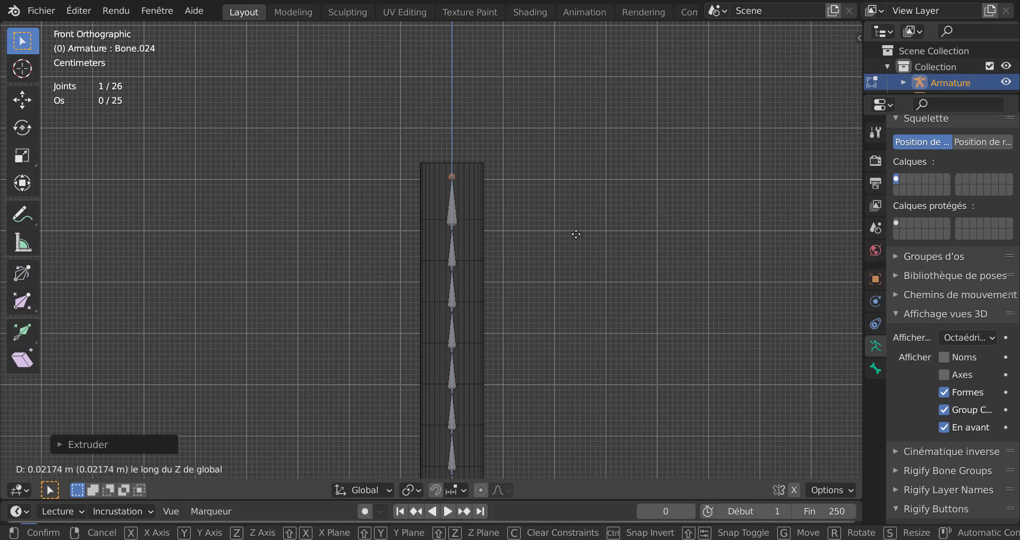
{"action": "left_click", "coordinate": [576, 233]}
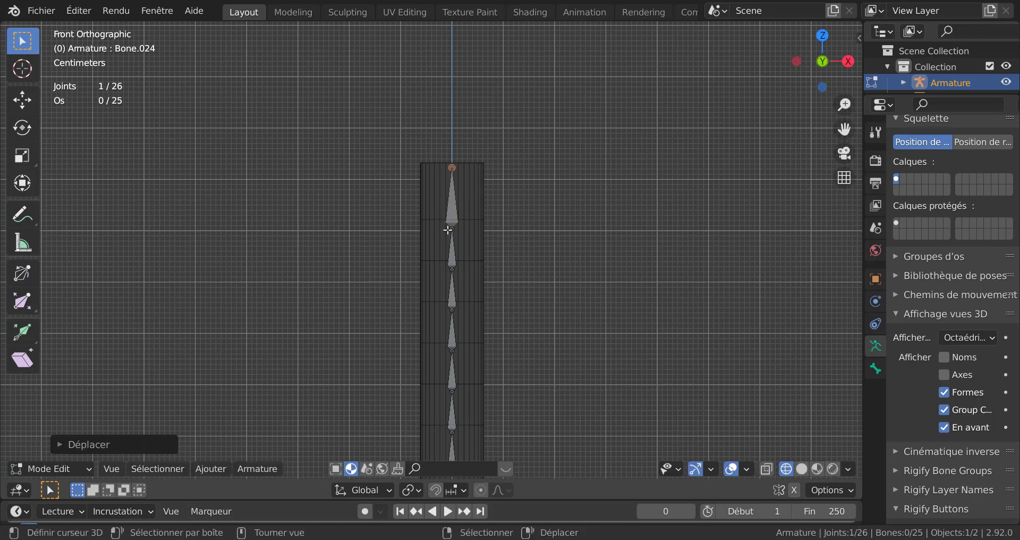
From the first bone's base joint at the origin, extrude a long bone about 0.4 m down along Z.
{"action": "scroll", "coordinate": [448, 230], "scroll_direction": "down", "scroll_amount": 6}
{"action": "scroll", "coordinate": [537, 200], "scroll_direction": "up", "scroll_amount": 12}
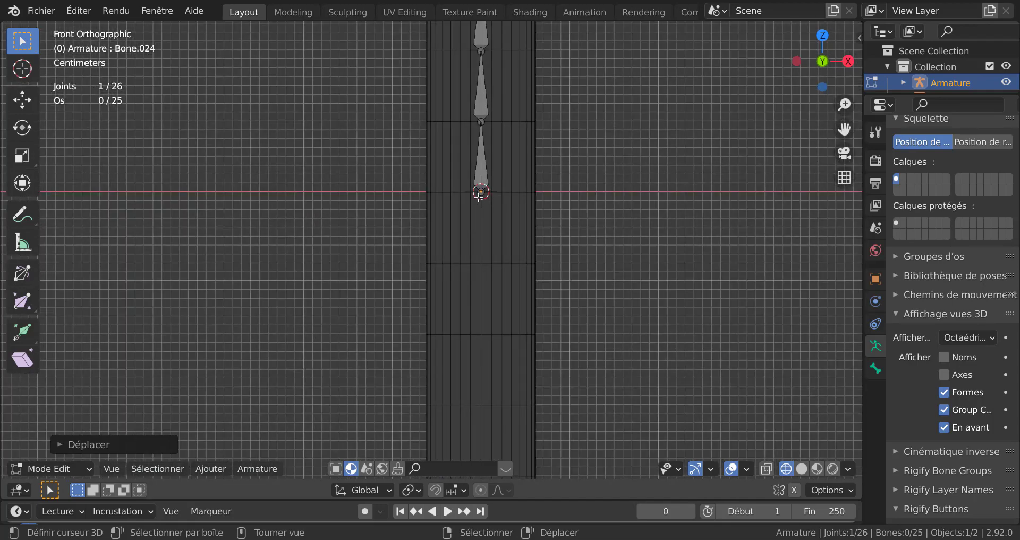
{"action": "left_click", "coordinate": [479, 194]}
{"action": "scroll", "coordinate": [570, 275], "scroll_direction": "down", "scroll_amount": 2}
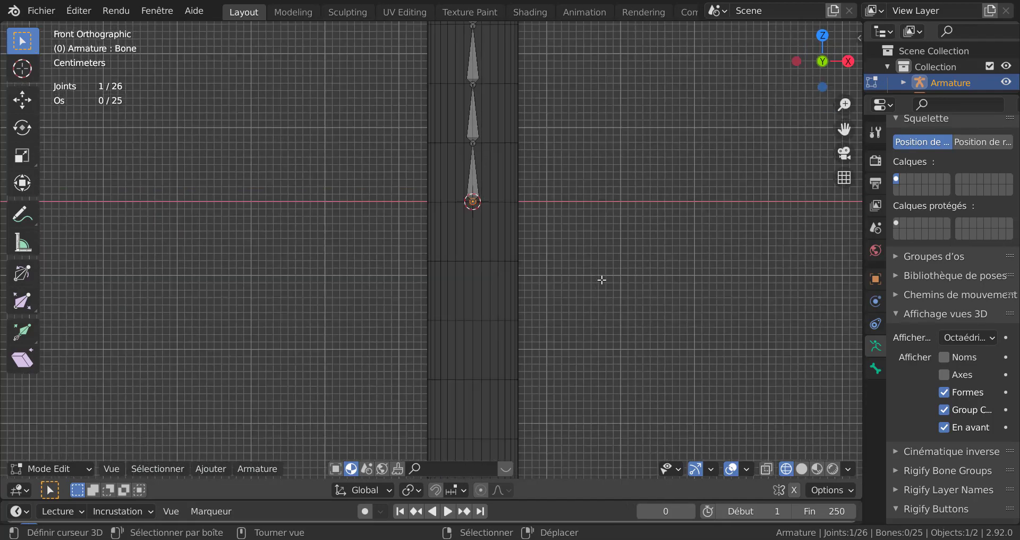
{"action": "middle_click_drag", "start_coordinate": [588, 250], "coordinate": [566, 160], "text": "shift"}
{"action": "scroll", "coordinate": [566, 159], "scroll_direction": "down", "scroll_amount": 5}
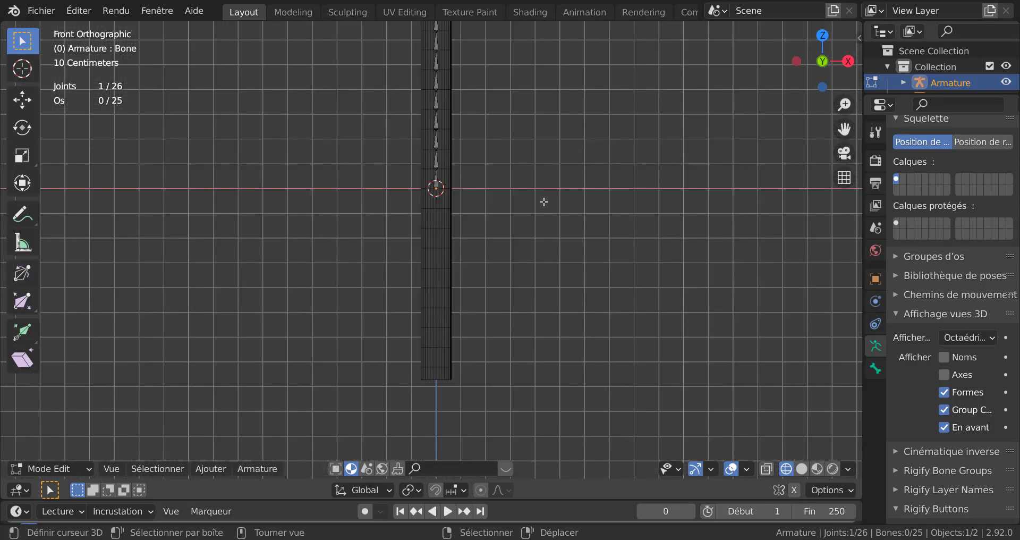
{"action": "key", "text": "e"}
{"action": "key", "text": "z"}
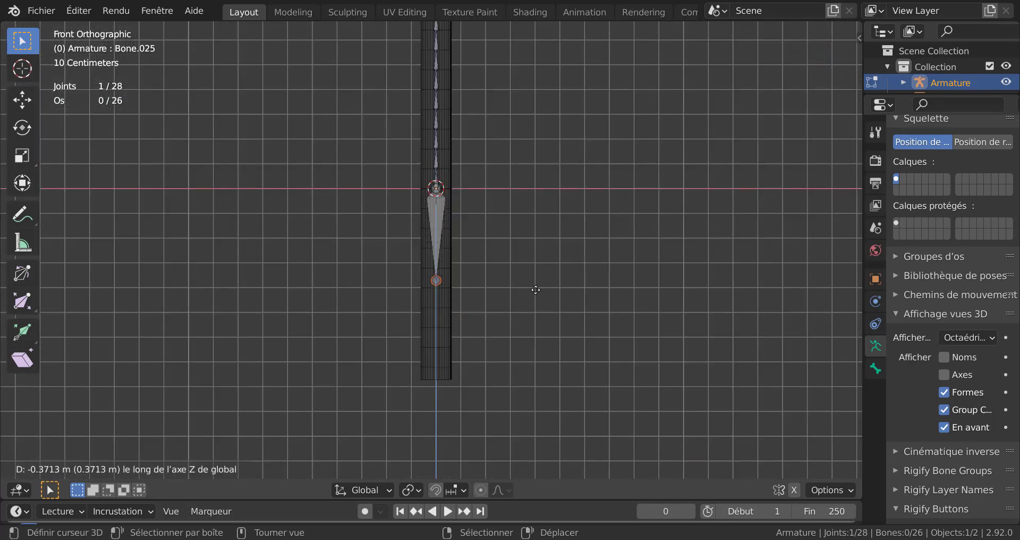
{"action": "left_click", "coordinate": [538, 304]}
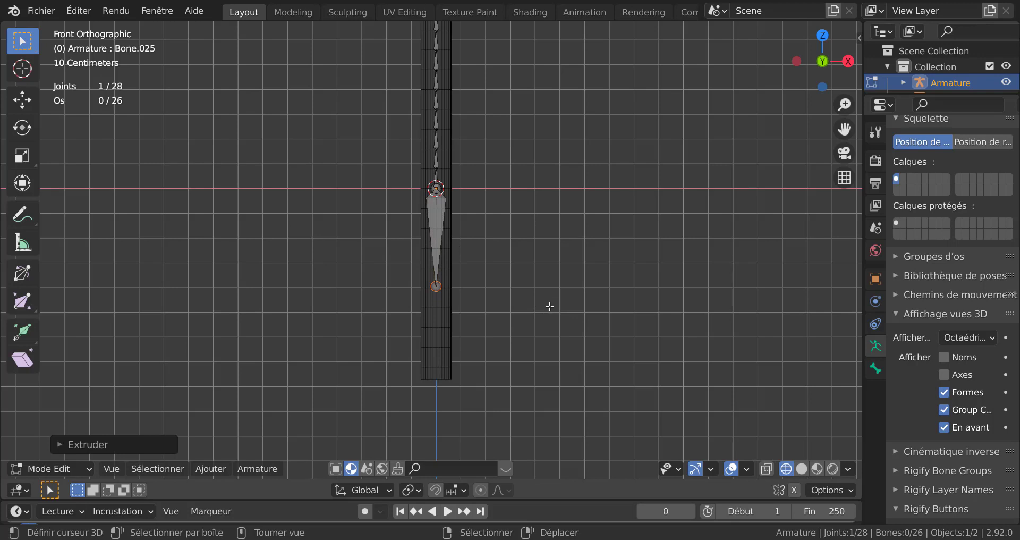
Extrude another bone about 0.35 m down along Z to just above the cylinder's lower end, and leave Edit Mode.
{"action": "key", "text": "e"}
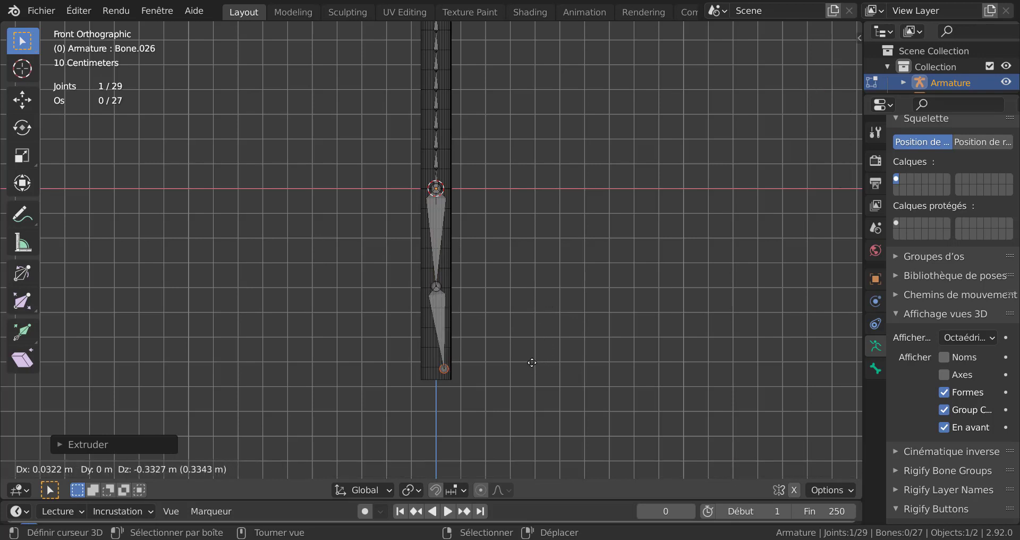
{"action": "key", "text": "z"}
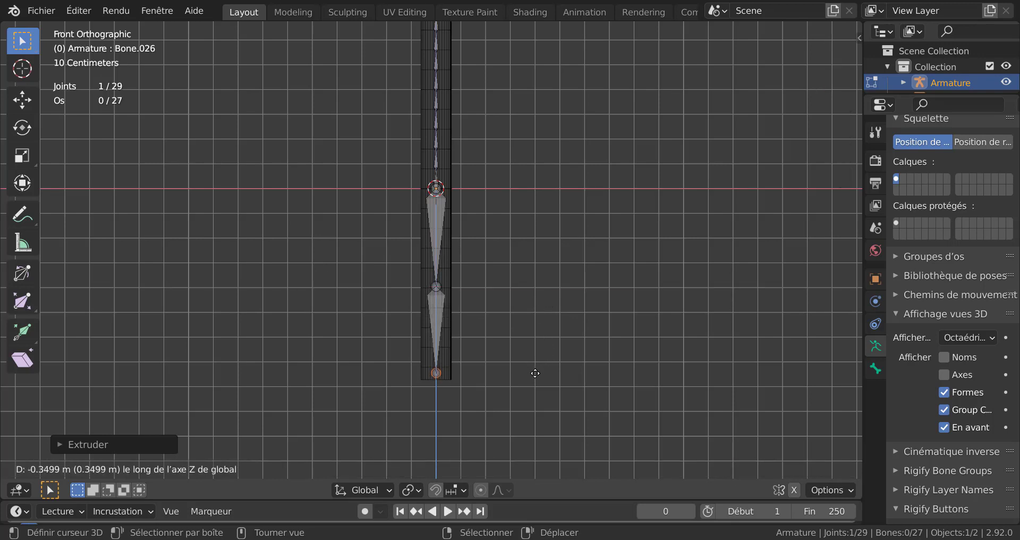
{"action": "left_click", "coordinate": [534, 374]}
{"action": "scroll", "coordinate": [452, 411], "scroll_direction": "up", "scroll_amount": 3}
{"action": "scroll", "coordinate": [459, 386], "scroll_direction": "down", "scroll_amount": 4}
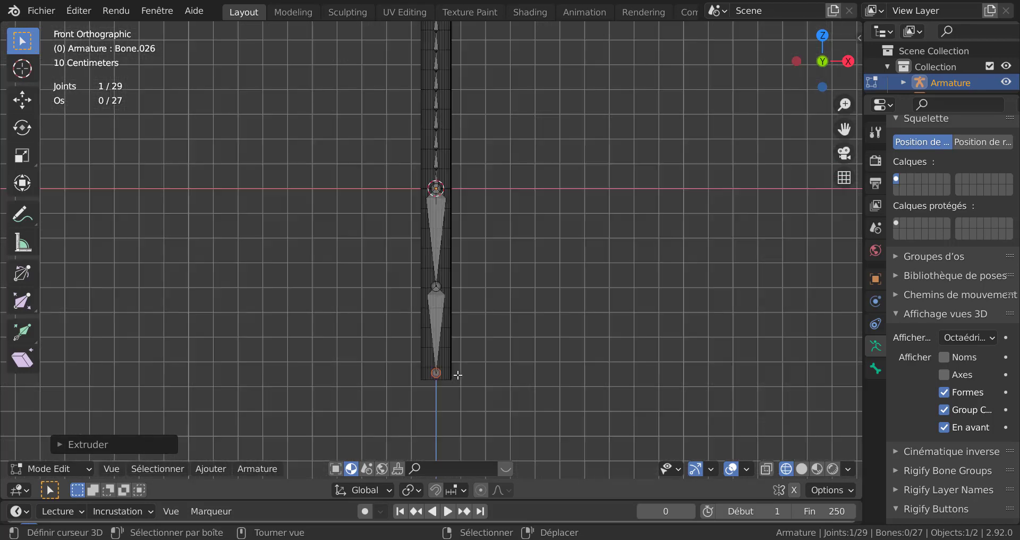
{"action": "middle_click_drag", "start_coordinate": [559, 230], "coordinate": [566, 346], "text": "shift"}
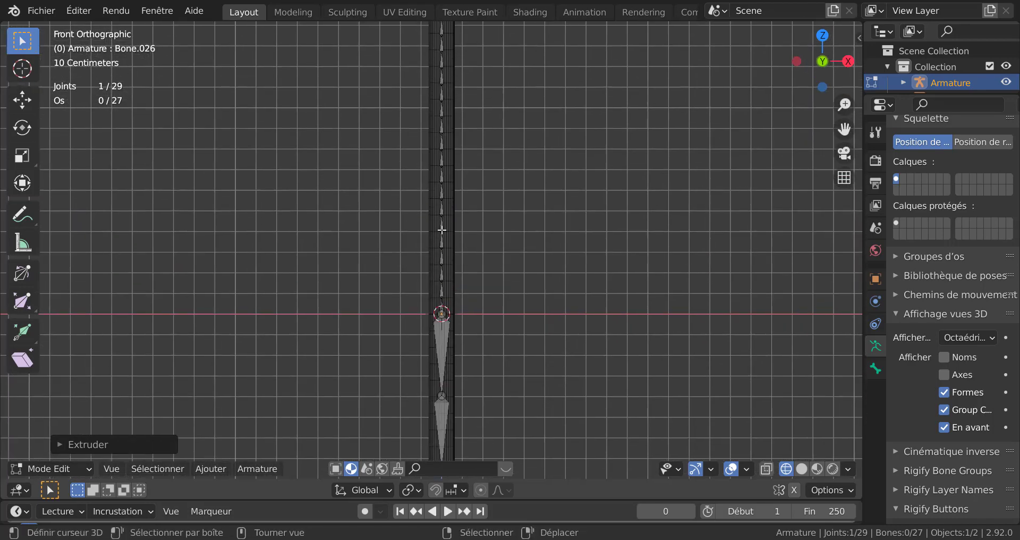
{"action": "scroll", "coordinate": [467, 315], "scroll_direction": "down", "scroll_amount": 4}
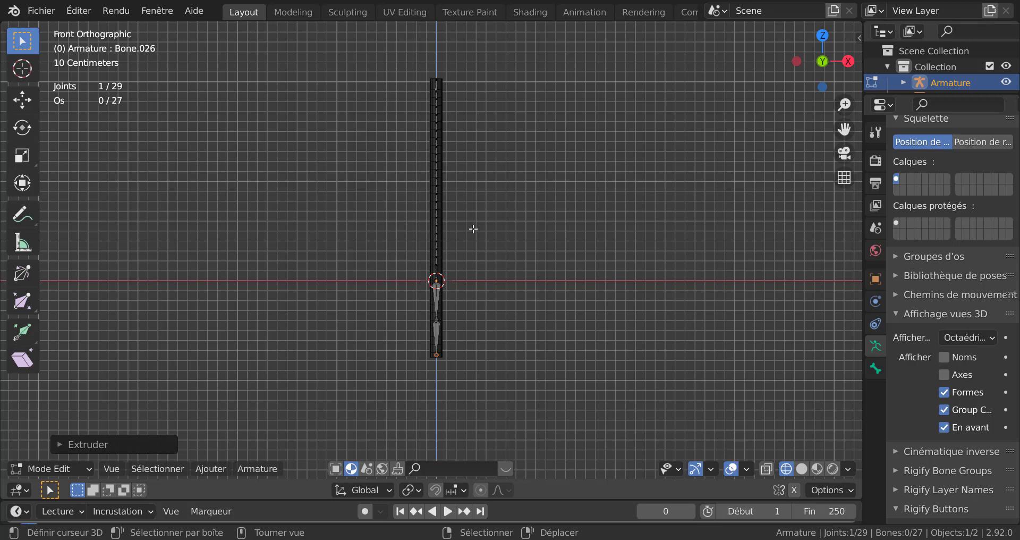
{"action": "scroll", "coordinate": [471, 227], "scroll_direction": "up", "scroll_amount": 3}
{"action": "key", "text": "Tab"}
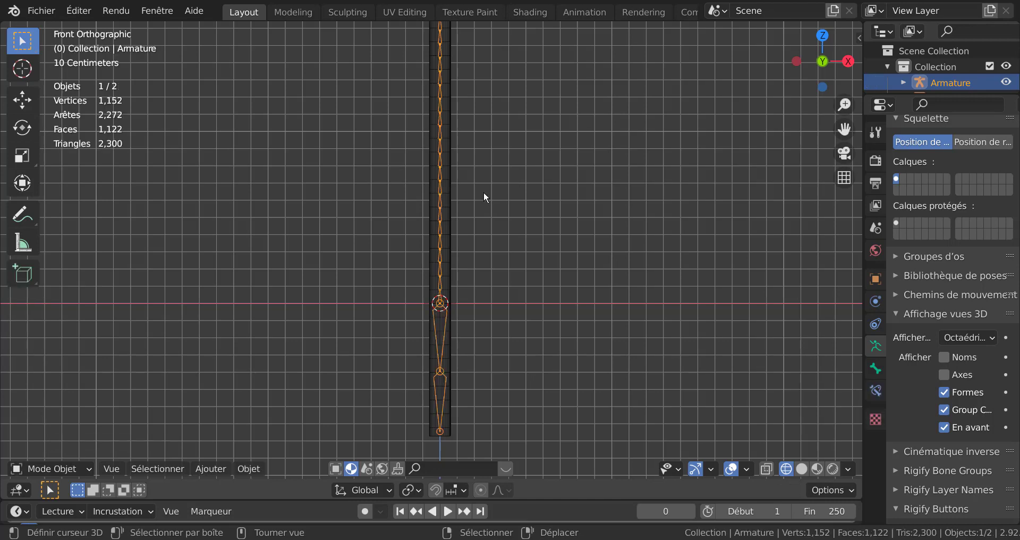
Try to bevel the edge loop around the cylinder's top rim in Edit Mode.
{"action": "left_click", "coordinate": [445, 185]}
{"action": "key", "text": "Tab"}
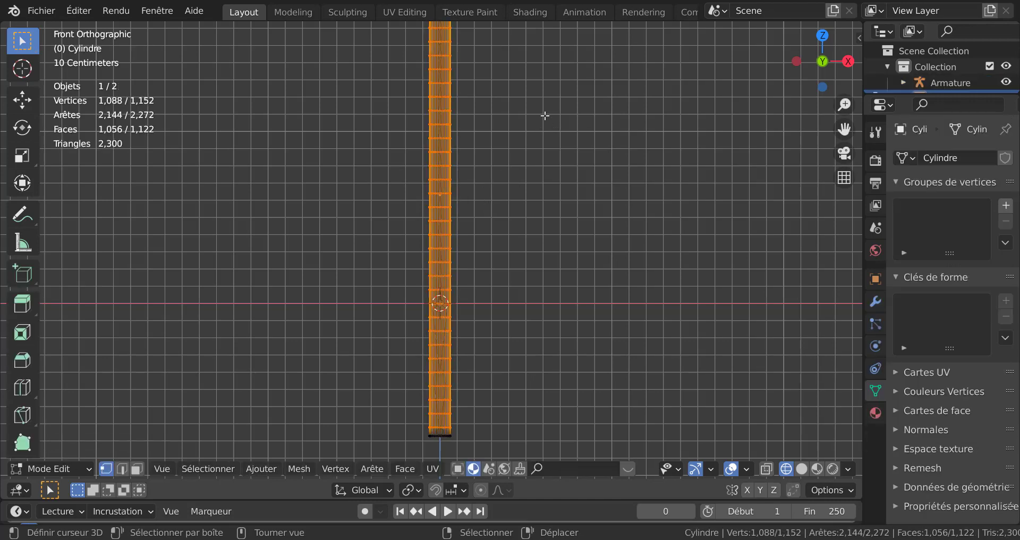
{"action": "middle_click_drag", "start_coordinate": [545, 117], "coordinate": [546, 291], "text": "shift"}
{"action": "scroll", "coordinate": [546, 292], "scroll_direction": "up", "scroll_amount": 6}
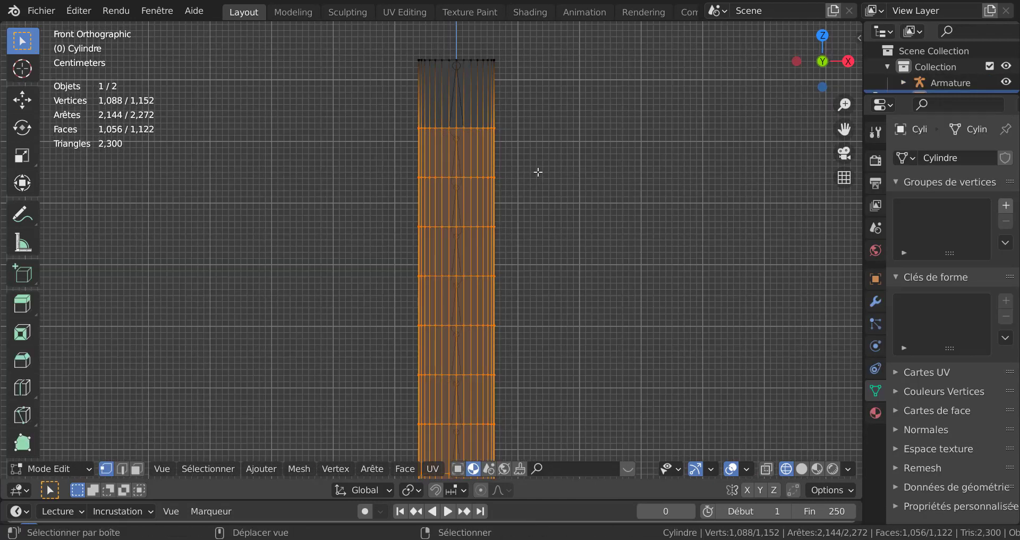
{"action": "scroll", "coordinate": [525, 312], "scroll_direction": "up", "scroll_amount": 4}
{"action": "middle_click_drag", "start_coordinate": [531, 187], "coordinate": [558, 235]}
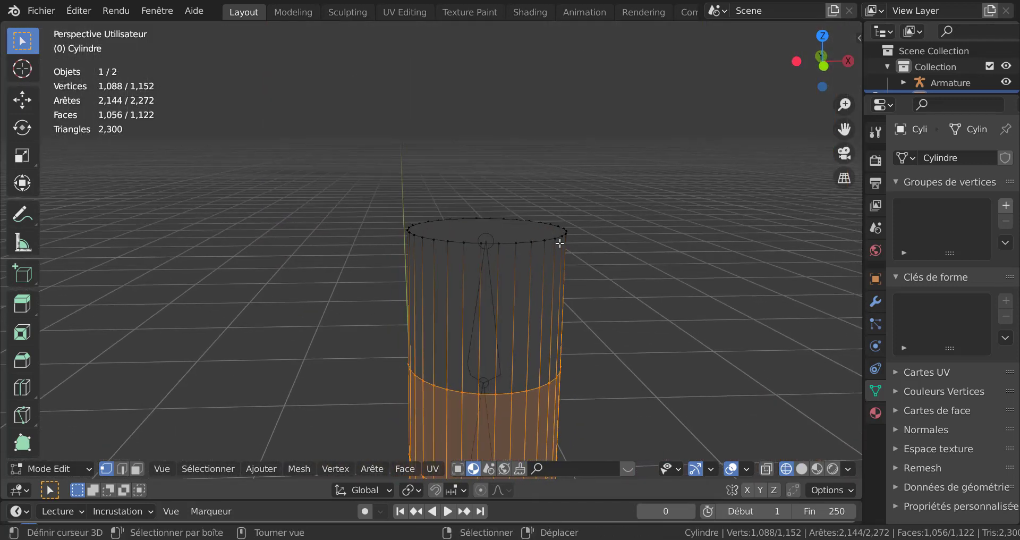
{"action": "left_click", "coordinate": [555, 236], "text": "alt"}
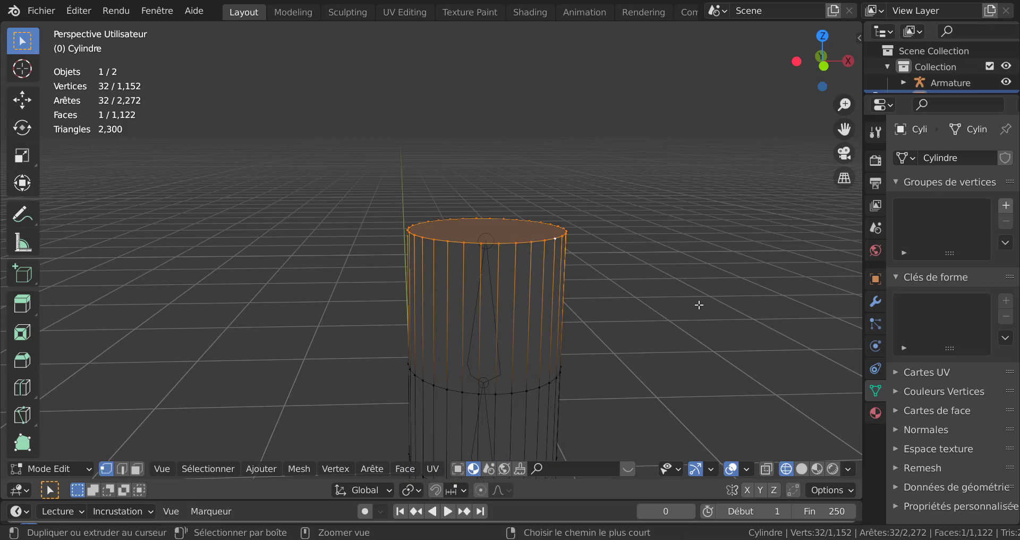
{"action": "key", "text": "ctrl+b"}
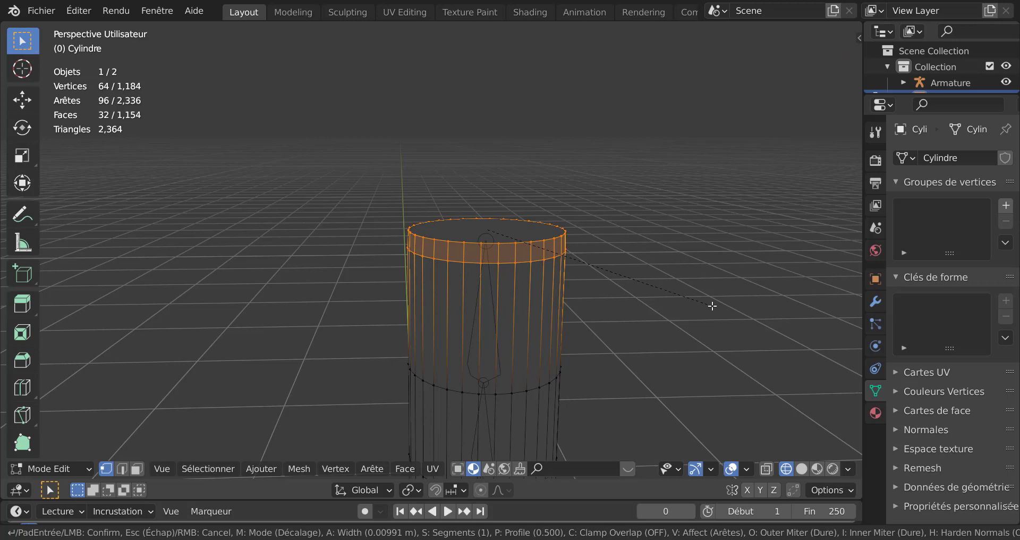
{"action": "key", "text": "Escape"}
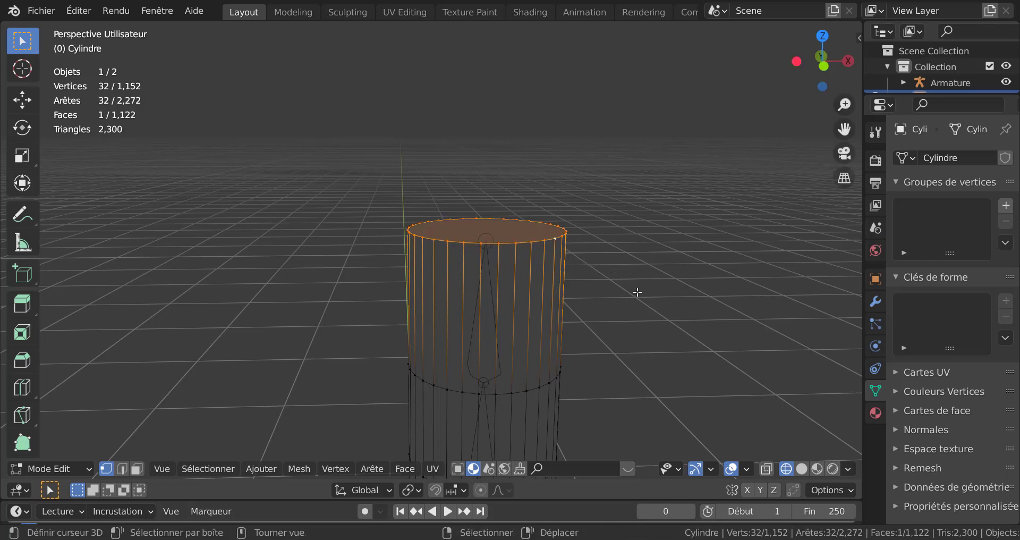
{"action": "key", "text": "Tab"}
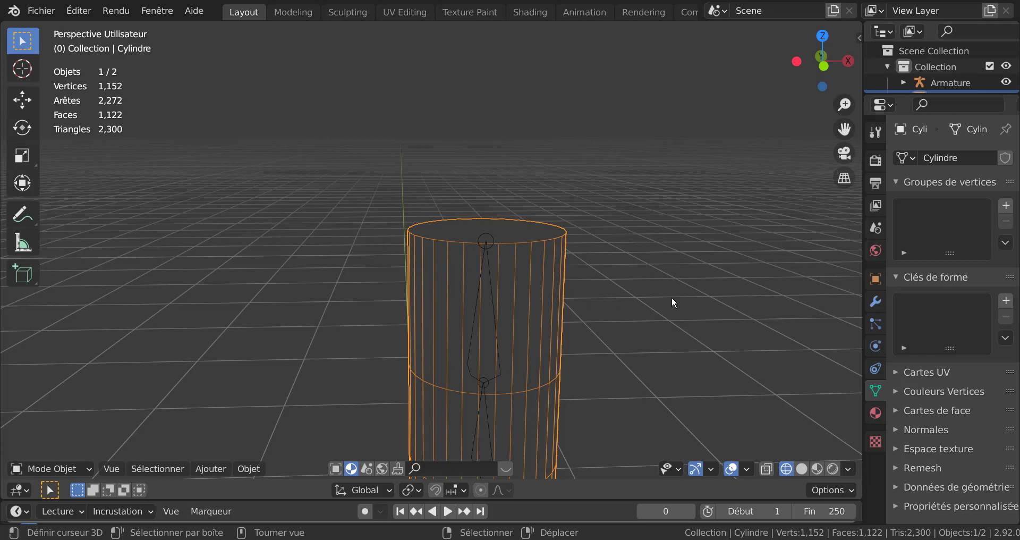
Apply the cylinder's scale in Object Mode.
{"action": "middle_click_drag", "start_coordinate": [672, 299], "coordinate": [638, 274]}
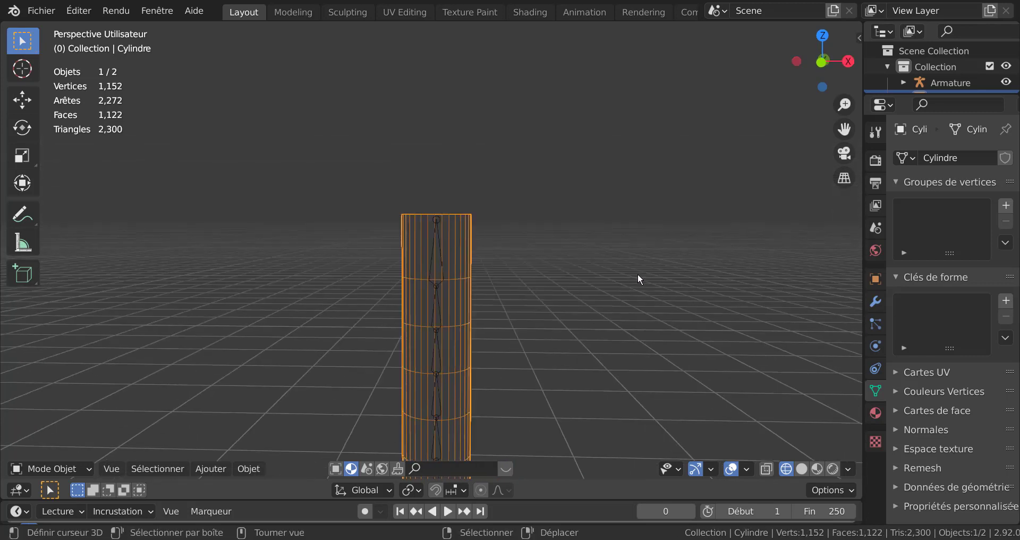
{"action": "key", "text": "KP_1"}
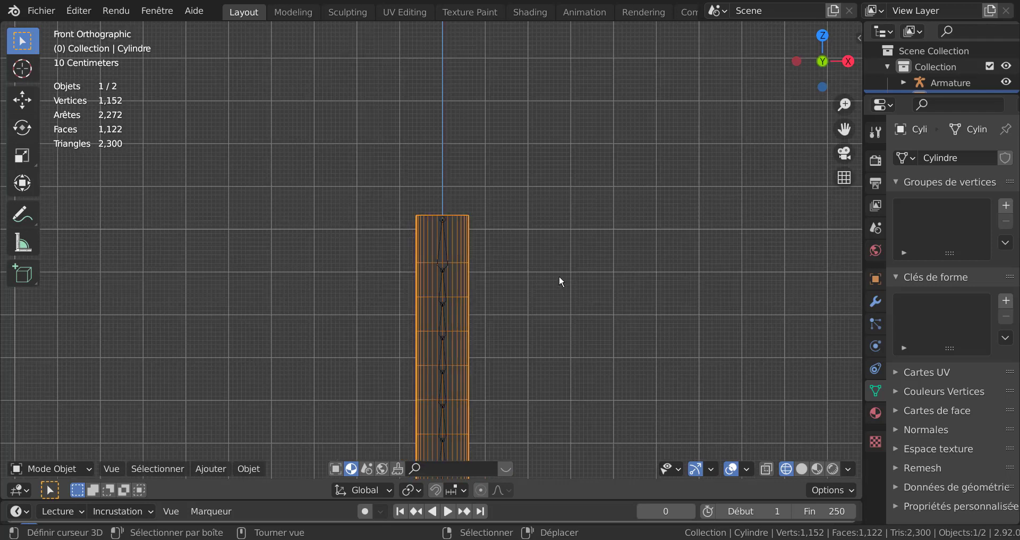
{"action": "scroll", "coordinate": [560, 277], "scroll_direction": "up", "scroll_amount": 2}
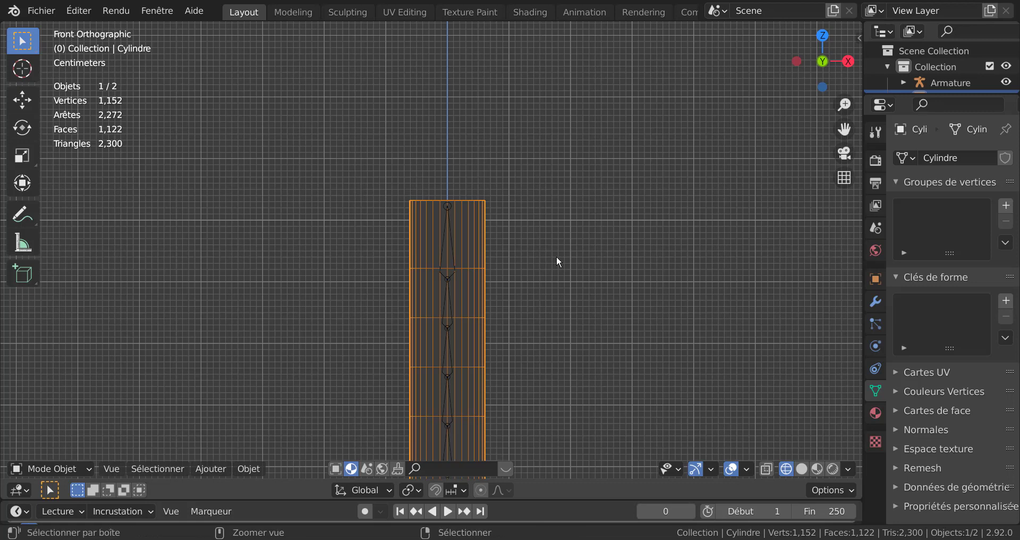
{"action": "key", "text": "ctrl+a"}
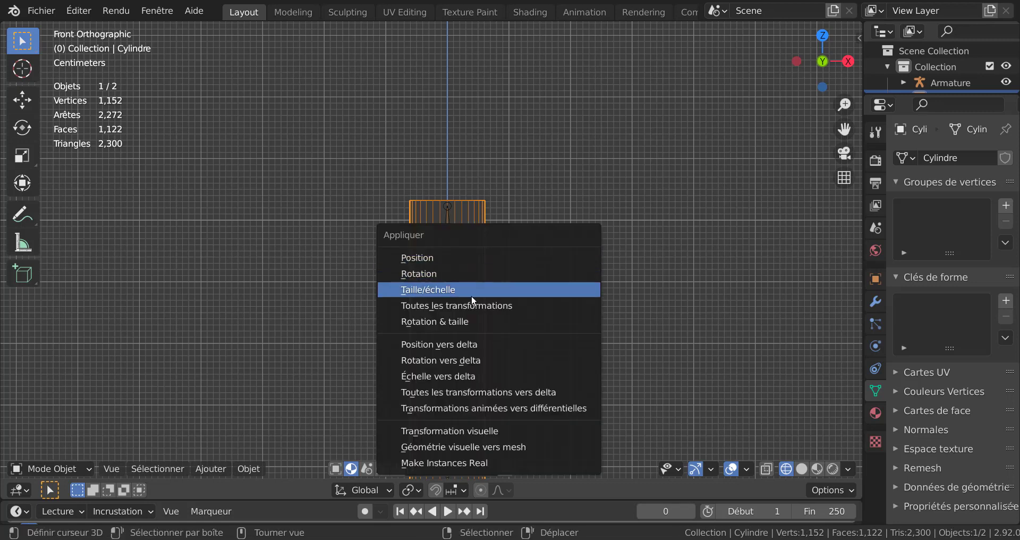
{"action": "left_click", "coordinate": [447, 297]}
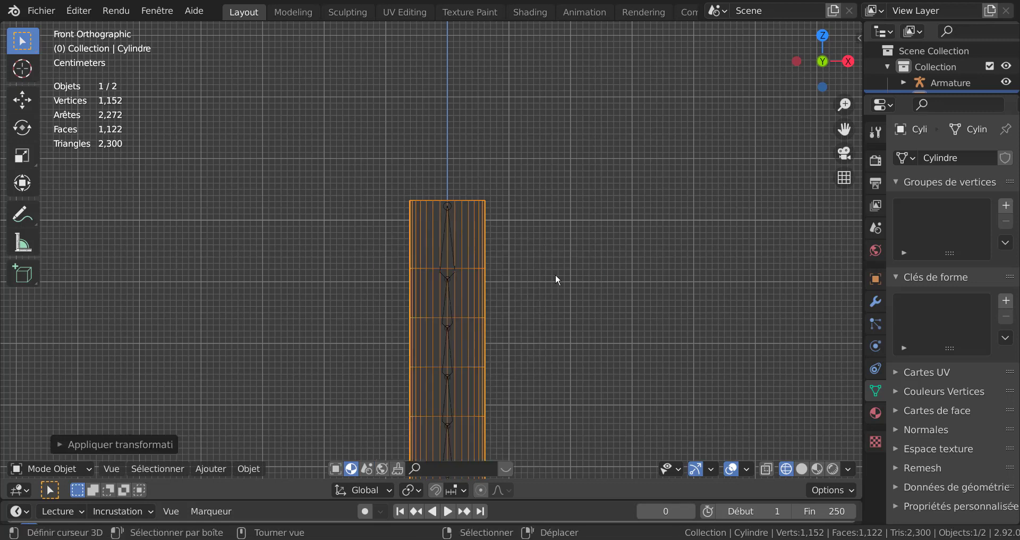
Bevel the cylinder's top rim about 0.013 m wide with 4 segments, and leave Edit Mode.
{"action": "scroll", "coordinate": [556, 273], "scroll_direction": "down", "scroll_amount": 4}
{"action": "middle_click_drag", "start_coordinate": [537, 242], "coordinate": [563, 285]}
{"action": "key", "text": "Tab"}
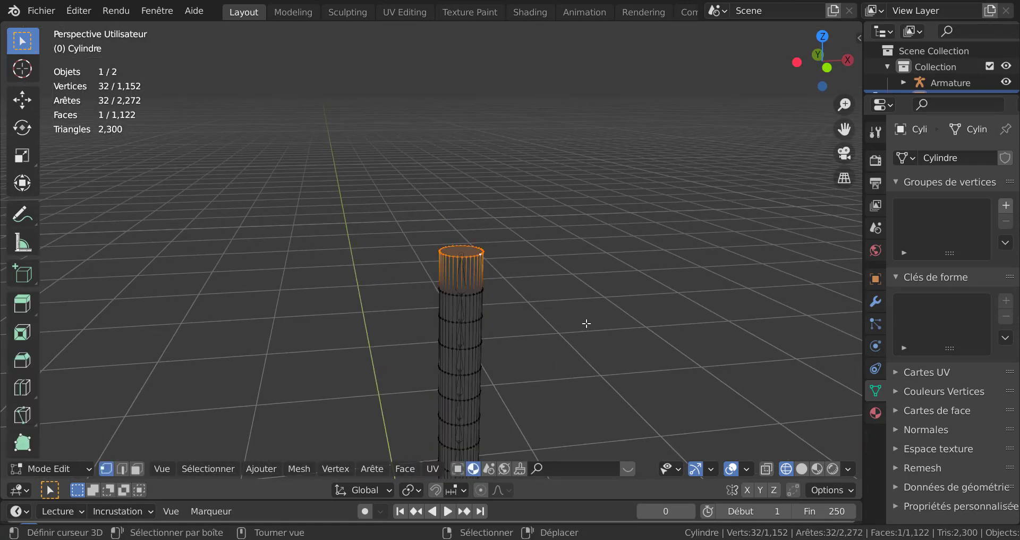
{"action": "scroll", "coordinate": [611, 319], "scroll_direction": "up", "scroll_amount": 4}
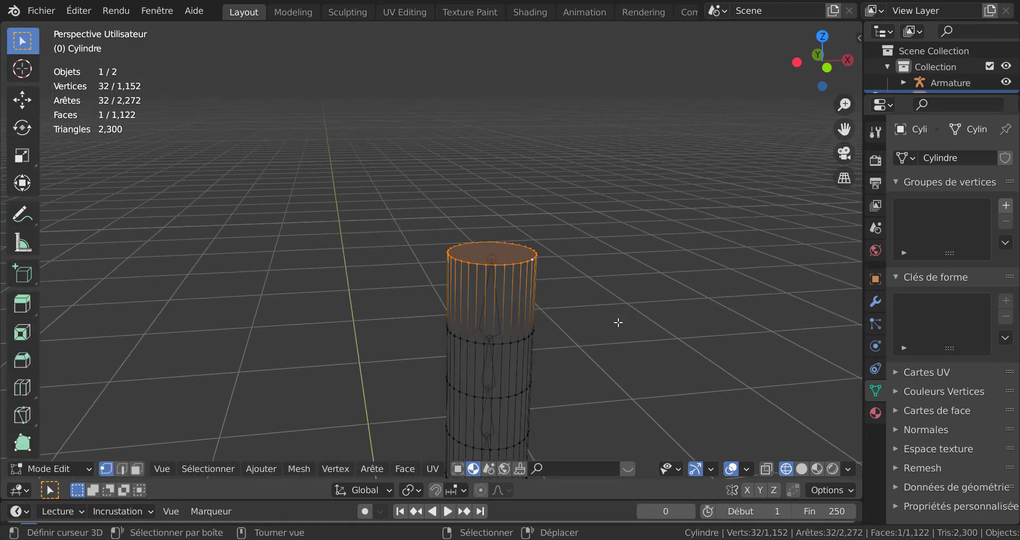
{"action": "scroll", "coordinate": [495, 263], "scroll_direction": "up", "scroll_amount": 2}
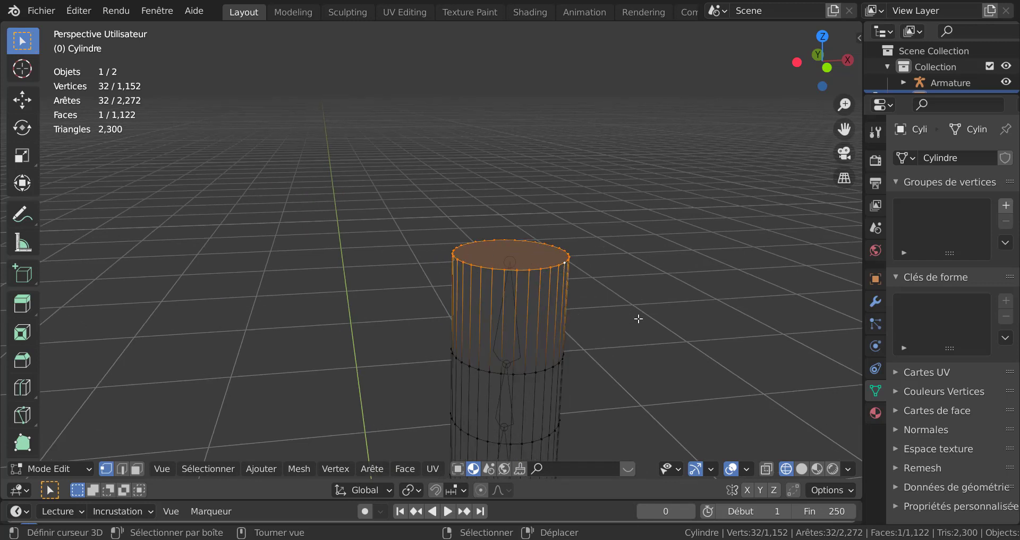
{"action": "key", "text": "ctrl+b"}
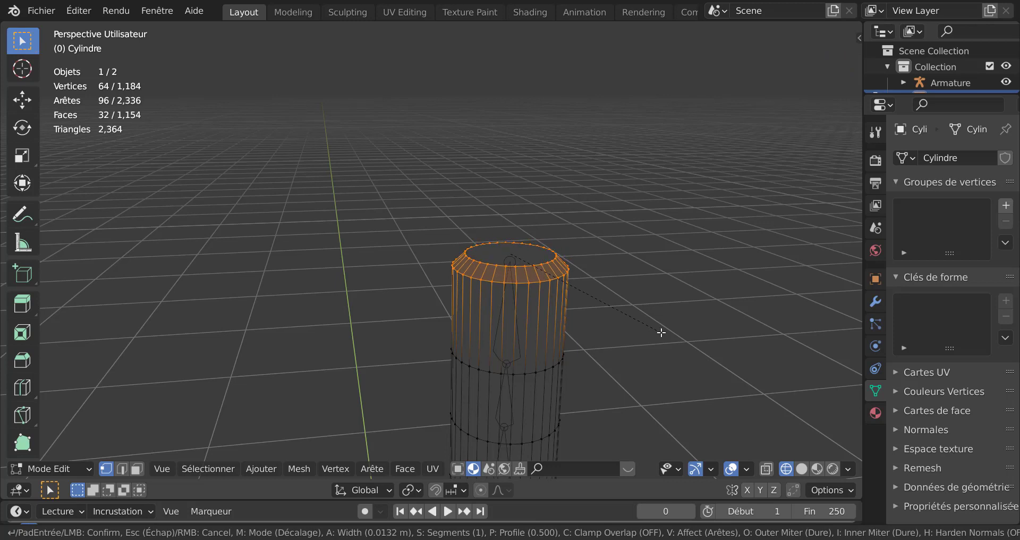
{"action": "scroll", "coordinate": [660, 332], "scroll_direction": "up", "scroll_amount": 2}
{"action": "scroll", "coordinate": [660, 333], "scroll_direction": "up", "scroll_amount": 1}
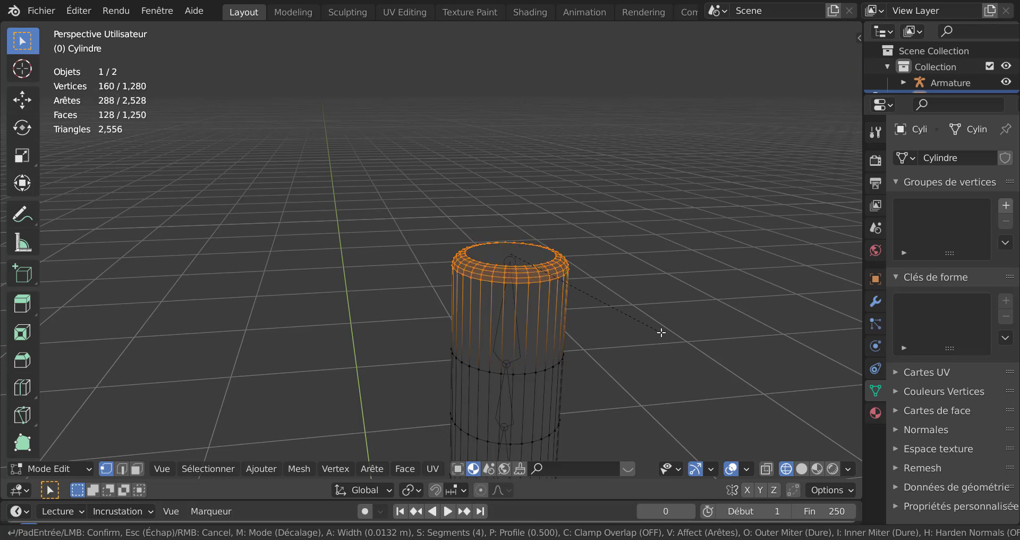
{"action": "left_click", "coordinate": [660, 333]}
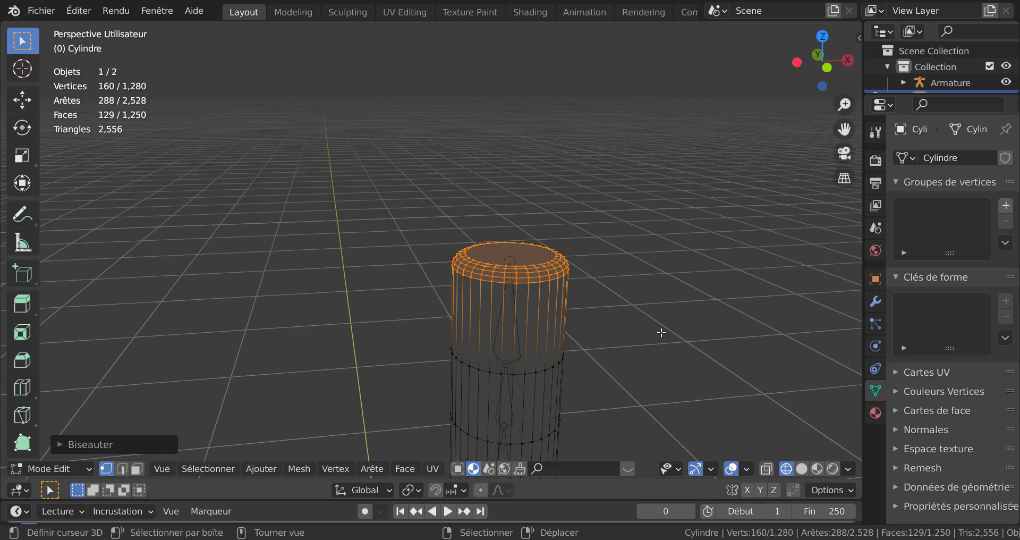
{"action": "key", "text": "Tab"}
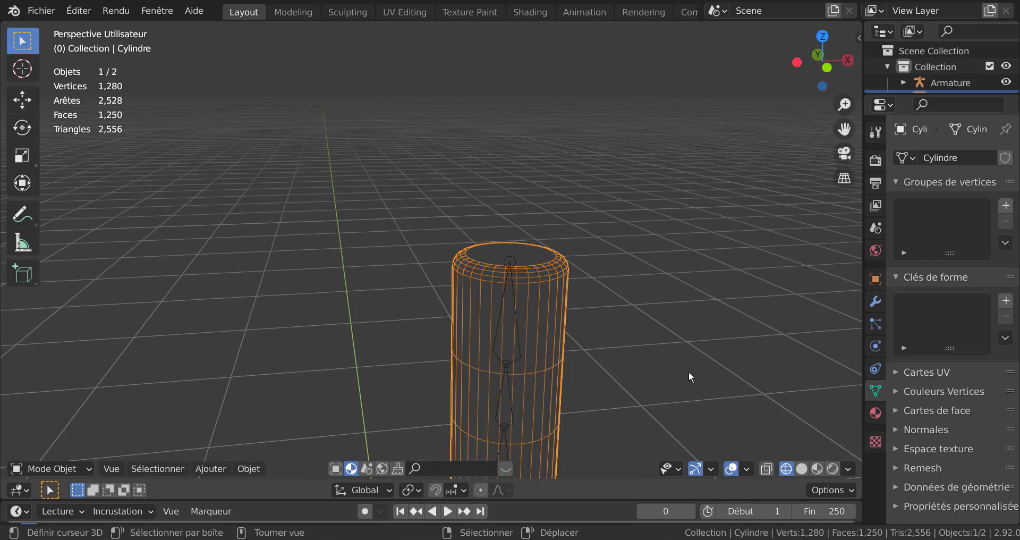
Display the viewport in Solid shading and bring the cylinder's lower end into view.
{"action": "left_click", "coordinate": [802, 471]}
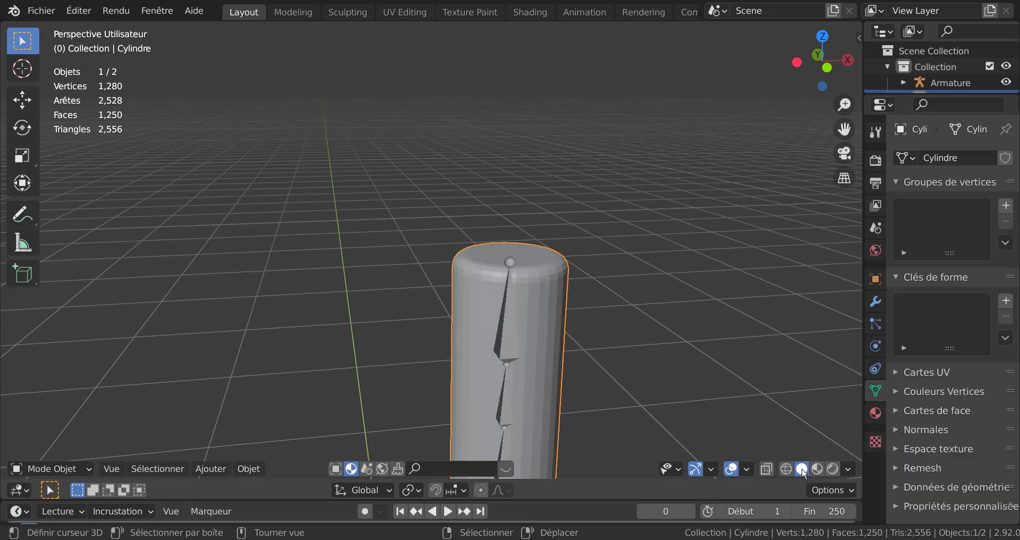
{"action": "middle_click_drag", "start_coordinate": [682, 329], "coordinate": [463, 285]}
{"action": "scroll", "coordinate": [472, 250], "scroll_direction": "down", "scroll_amount": 5}
In Edit Mode, bevel the edge loop around the cylinder's bottom rim about 0.016 m wide with 4 segments.
{"action": "key", "text": "Tab"}
{"action": "scroll", "coordinate": [457, 285], "scroll_direction": "up", "scroll_amount": 3}
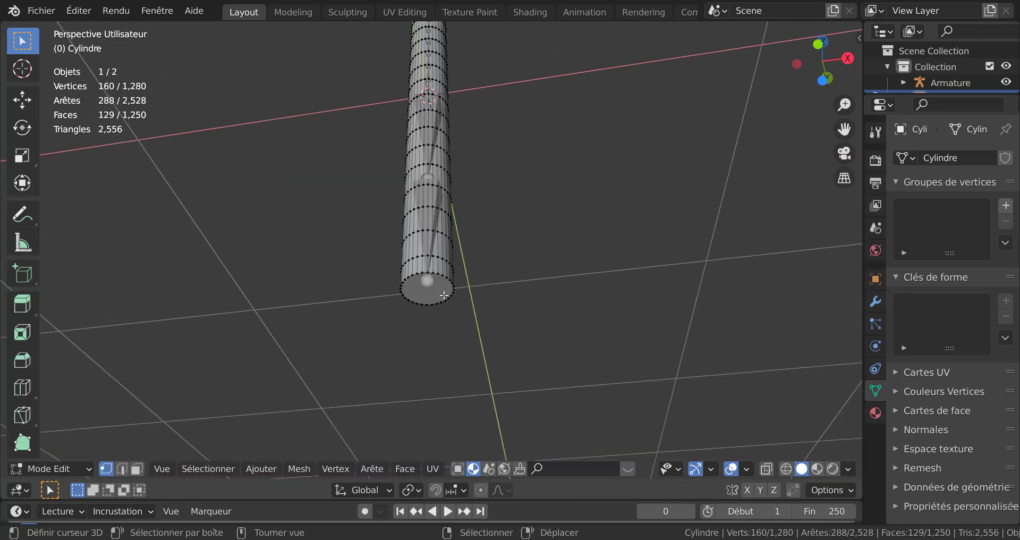
{"action": "left_click", "coordinate": [453, 288]}
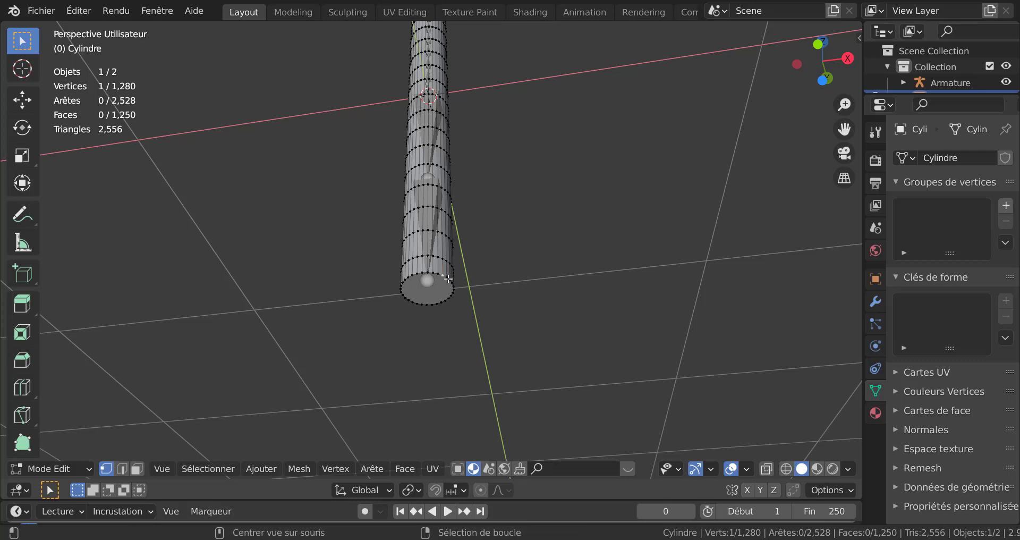
{"action": "left_click", "coordinate": [447, 279], "text": "alt"}
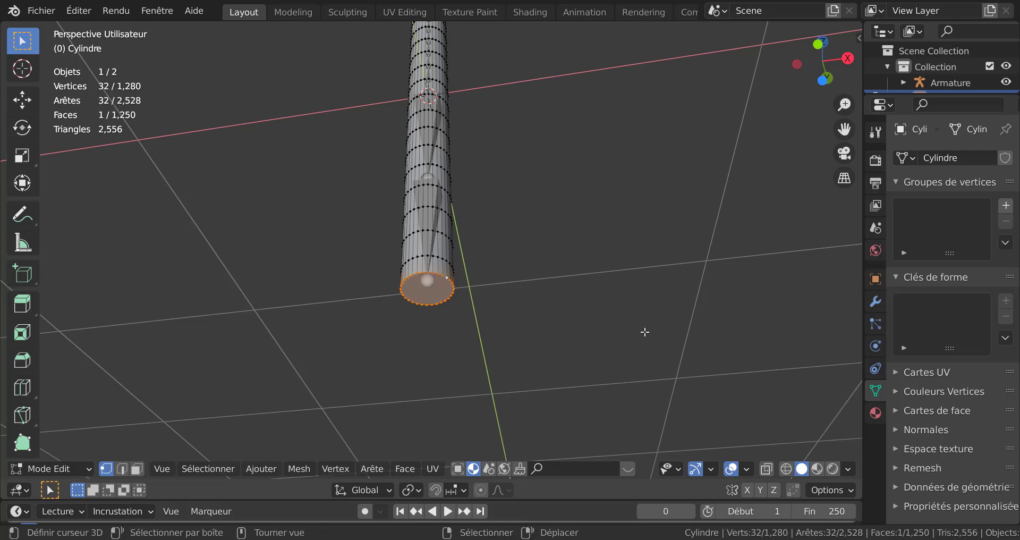
{"action": "key", "text": "ctrl+b"}
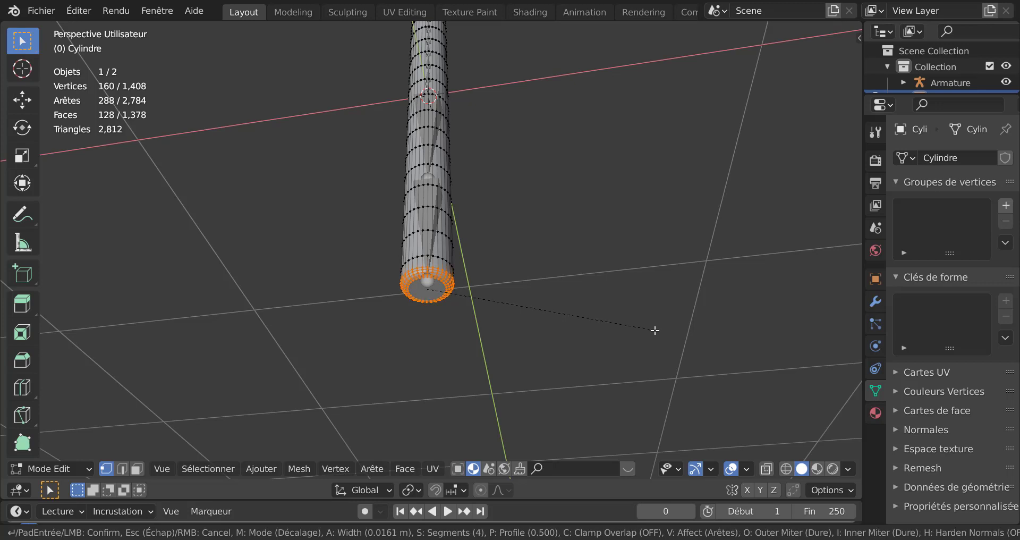
{"action": "left_click", "coordinate": [655, 330]}
Inspect the beveled bottom rim, and examine the cylinder in front view up to its beveled top.
{"action": "scroll", "coordinate": [498, 348], "scroll_direction": "up", "scroll_amount": 4}
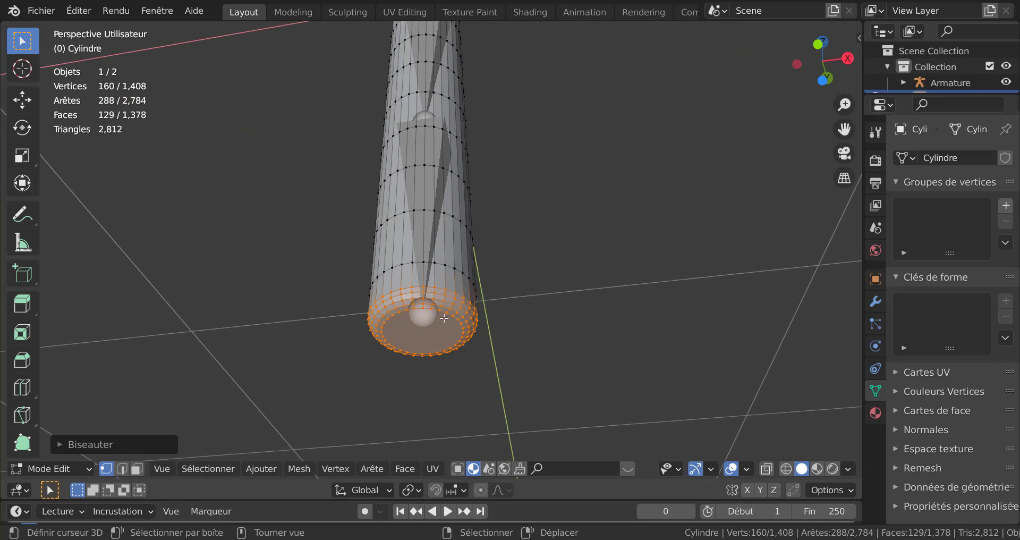
{"action": "scroll", "coordinate": [570, 294], "scroll_direction": "down", "scroll_amount": 4}
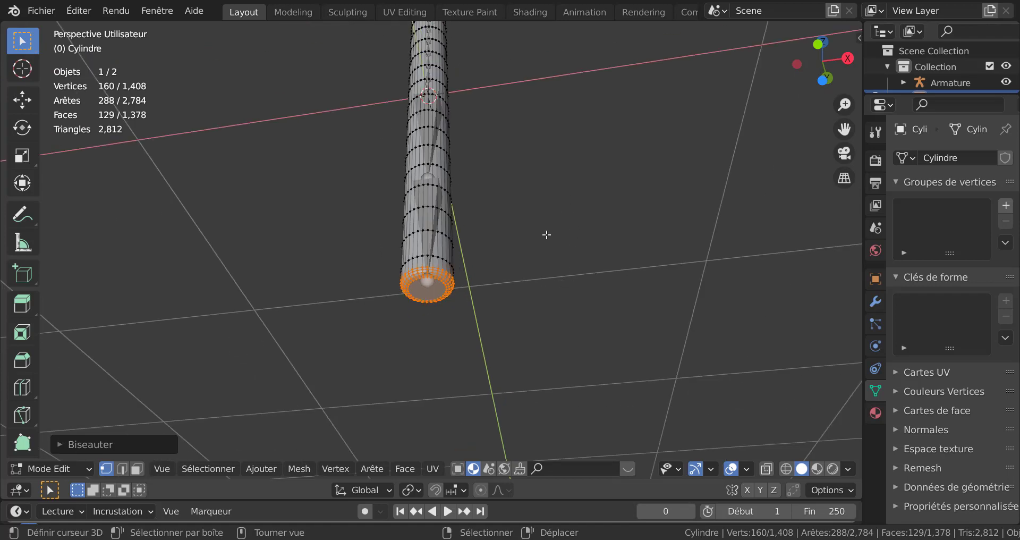
{"action": "scroll", "coordinate": [468, 295], "scroll_direction": "up", "scroll_amount": 3}
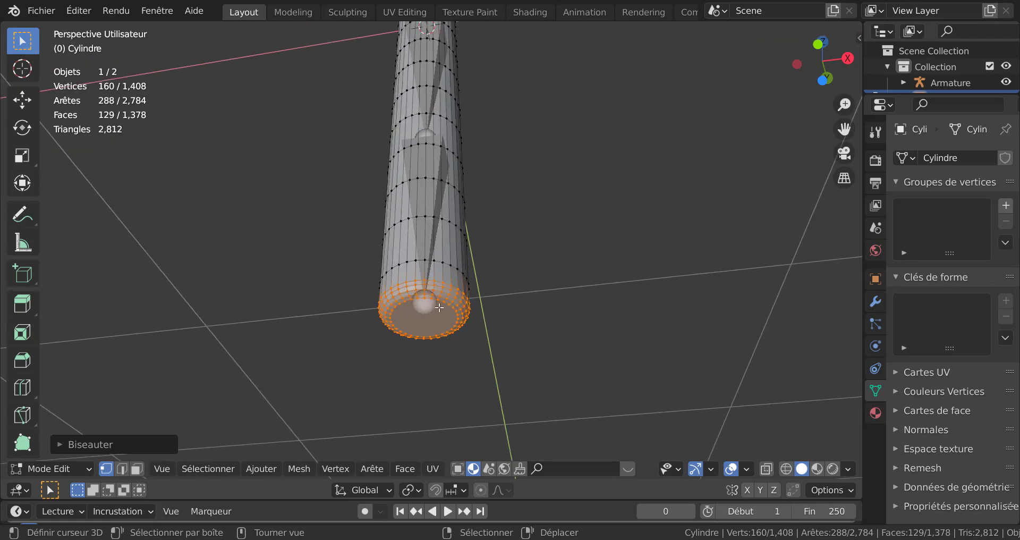
{"action": "scroll", "coordinate": [463, 278], "scroll_direction": "down", "scroll_amount": 3}
{"action": "middle_click_drag", "start_coordinate": [467, 277], "coordinate": [530, 260]}
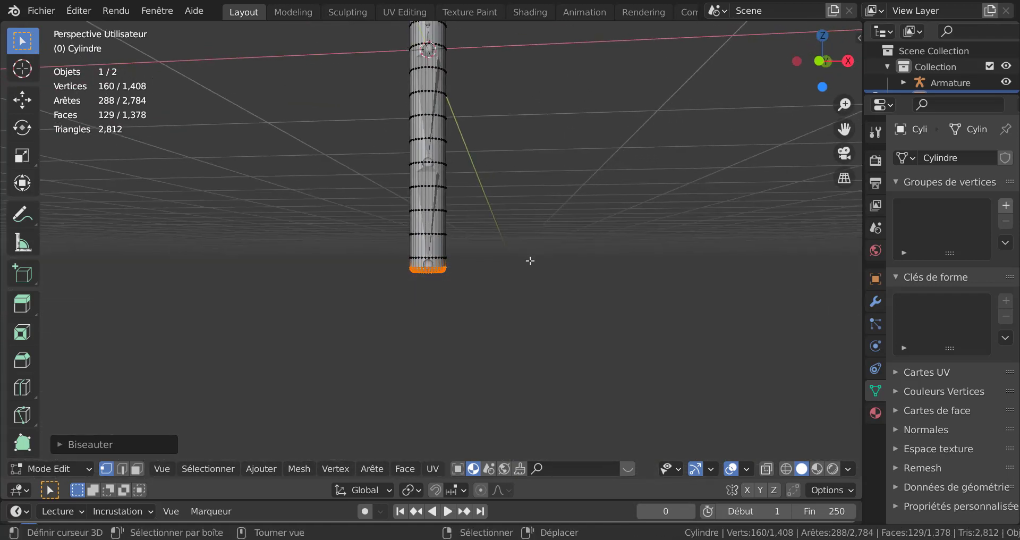
{"action": "key", "text": "KP_1"}
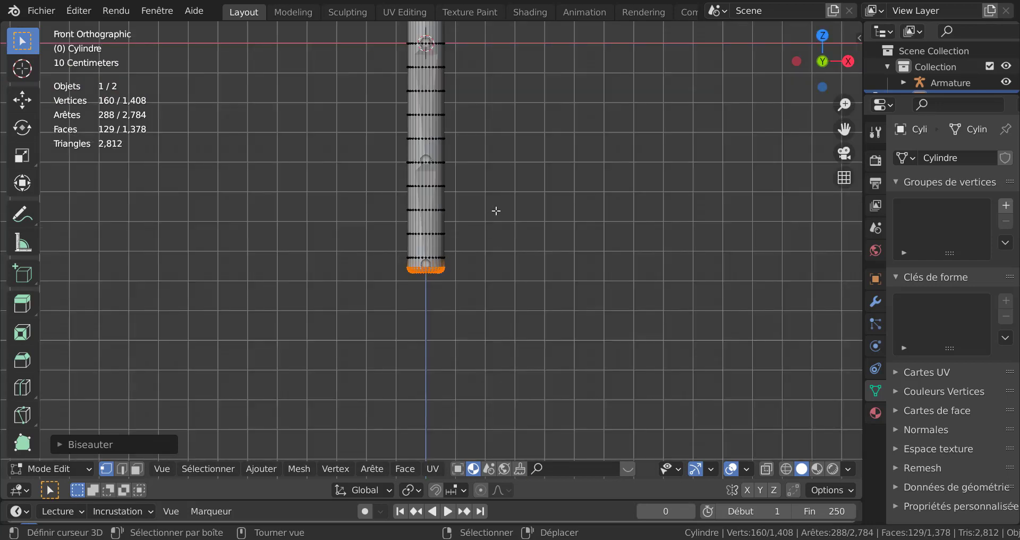
{"action": "middle_click_drag", "start_coordinate": [562, 157], "coordinate": [565, 369], "text": "shift"}
{"action": "scroll", "coordinate": [555, 248], "scroll_direction": "down", "scroll_amount": 5}
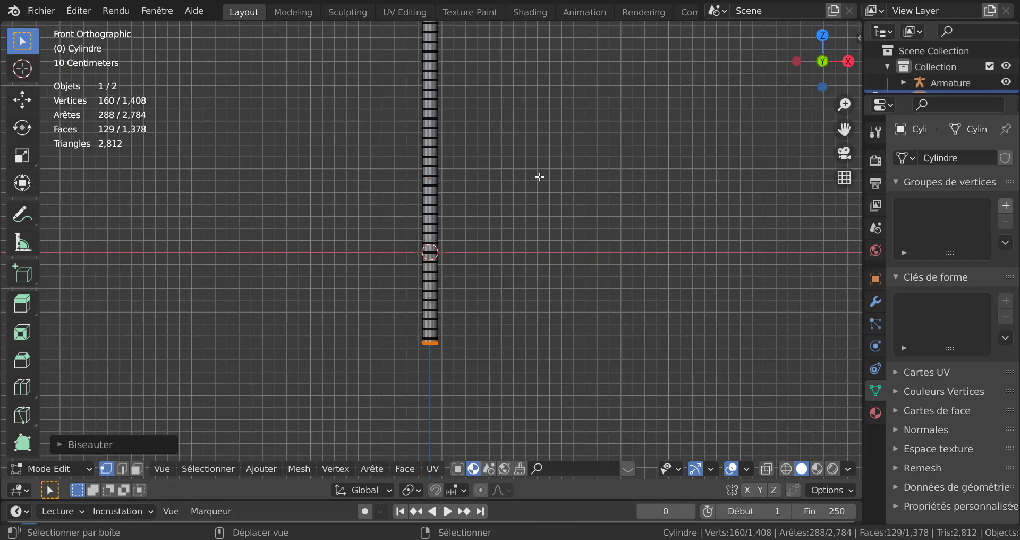
{"action": "middle_click_drag", "start_coordinate": [540, 176], "coordinate": [550, 315], "text": "shift"}
{"action": "scroll", "coordinate": [542, 184], "scroll_direction": "up", "scroll_amount": 3}
{"action": "middle_click_drag", "start_coordinate": [543, 190], "coordinate": [540, 299], "text": "shift"}
{"action": "scroll", "coordinate": [515, 210], "scroll_direction": "up", "scroll_amount": 8}
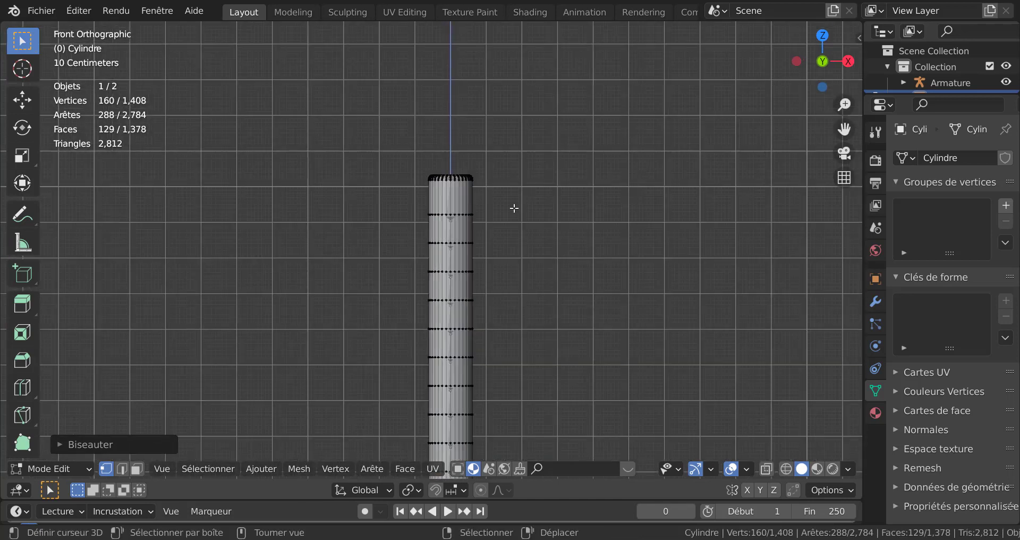
{"action": "middle_click_drag", "start_coordinate": [593, 226], "coordinate": [556, 300], "text": "shift"}
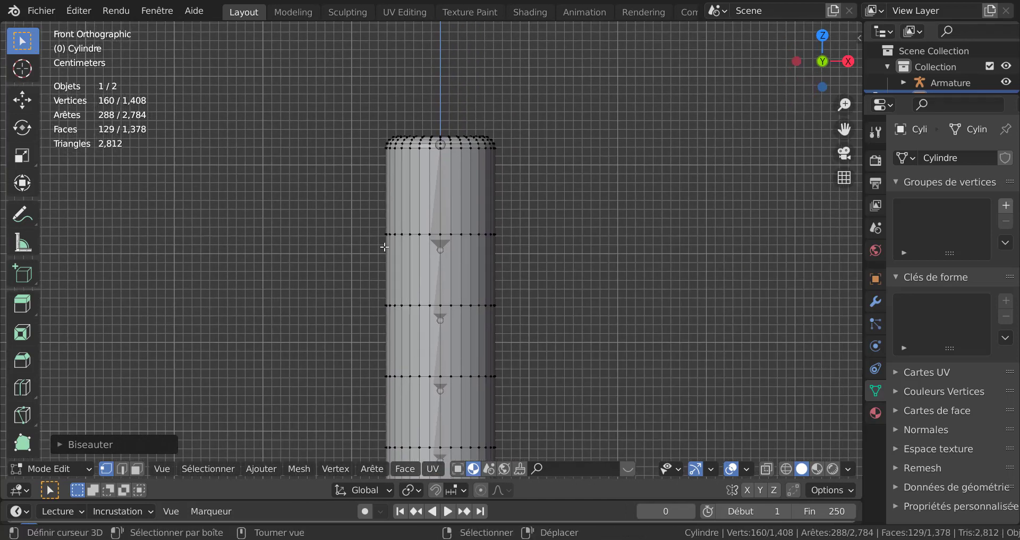
Leave Edit Mode and shade the cylinder smooth.
{"action": "key", "text": "Tab"}
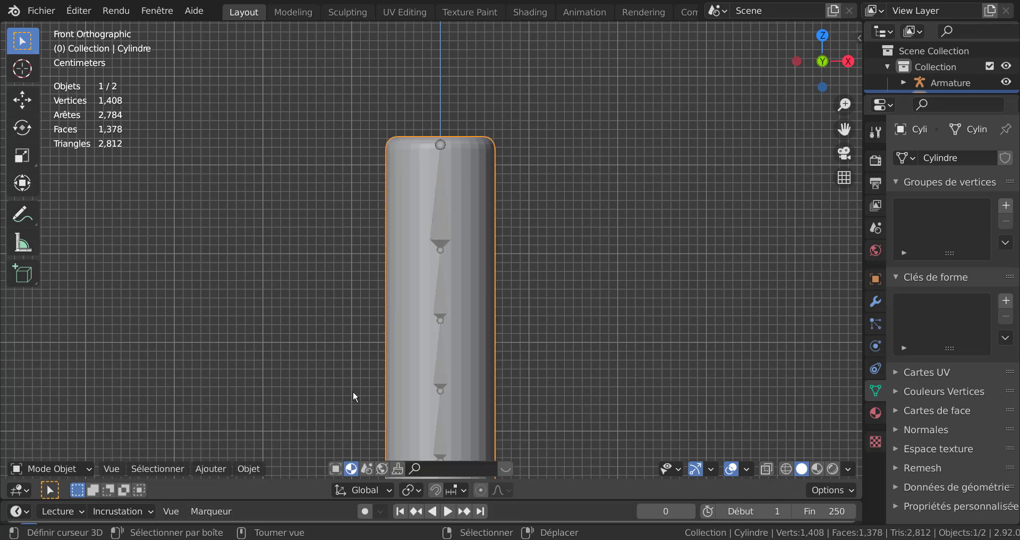
{"action": "left_click", "coordinate": [208, 469]}
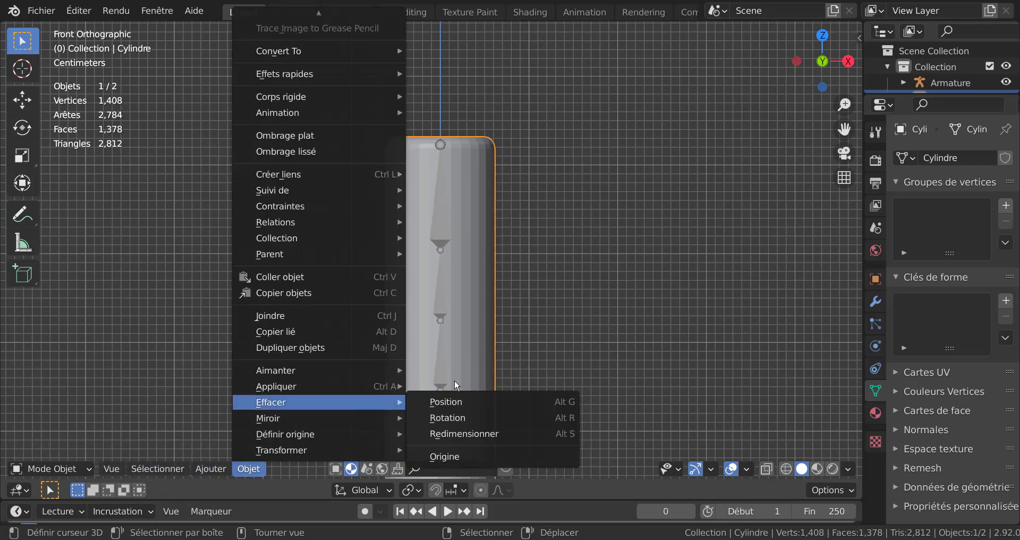
{"action": "left_click", "coordinate": [254, 469]}
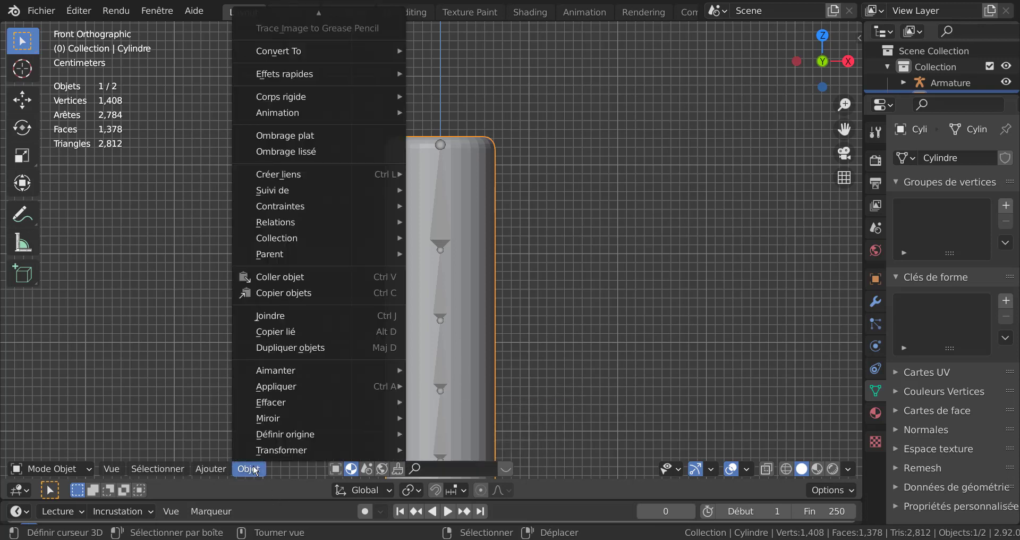
{"action": "left_click", "coordinate": [298, 151]}
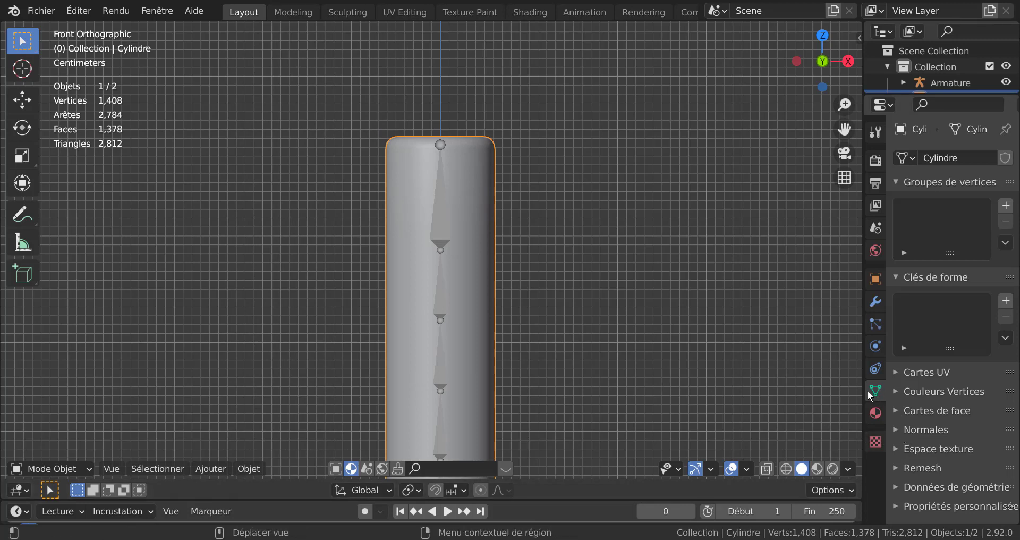
Enable Auto Smooth at 30° for the cylinder's normals.
{"action": "left_click", "coordinate": [901, 430]}
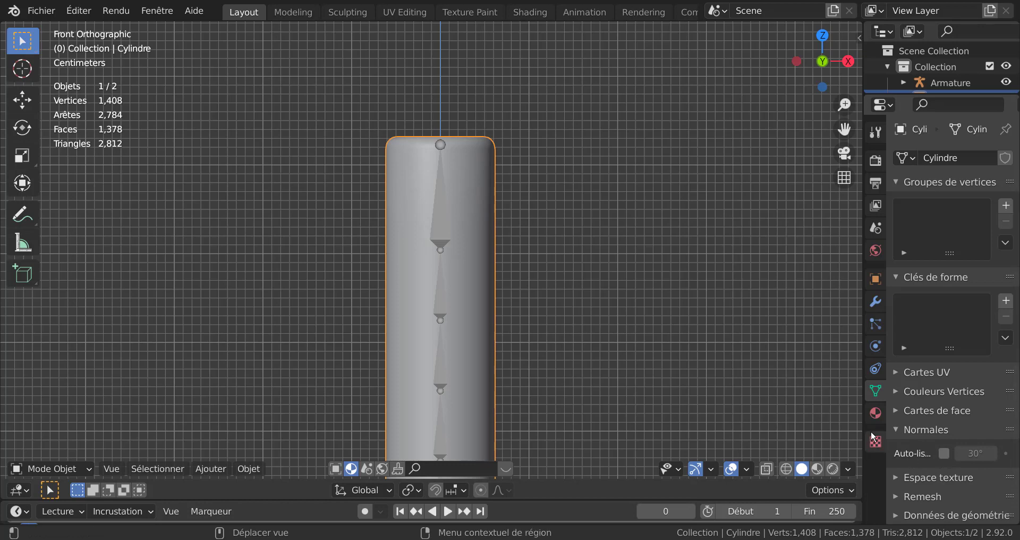
{"action": "left_click_drag", "start_coordinate": [862, 416], "coordinate": [763, 416]}
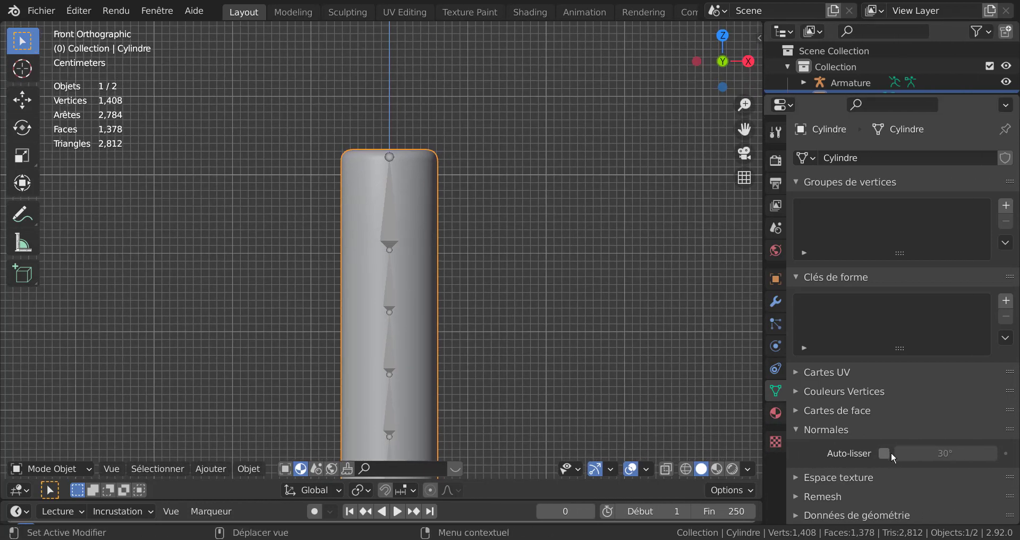
{"action": "left_click", "coordinate": [884, 453]}
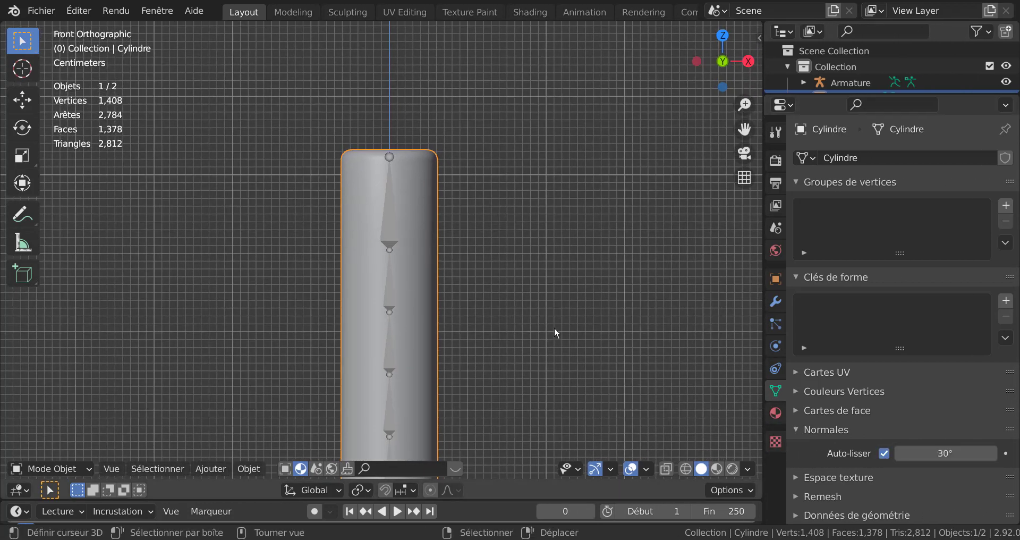
Enlarge the viewport area again and examine the smooth-shaded cylinder and its bones in front view.
{"action": "scroll", "coordinate": [553, 319], "scroll_direction": "up", "scroll_amount": 3}
{"action": "scroll", "coordinate": [560, 239], "scroll_direction": "down", "scroll_amount": 5}
{"action": "middle_click_drag", "start_coordinate": [561, 193], "coordinate": [733, 265]}
{"action": "left_click_drag", "start_coordinate": [763, 278], "coordinate": [909, 278]}
{"action": "scroll", "coordinate": [691, 340], "scroll_direction": "down", "scroll_amount": 3}
{"action": "key", "text": "KP_5"}
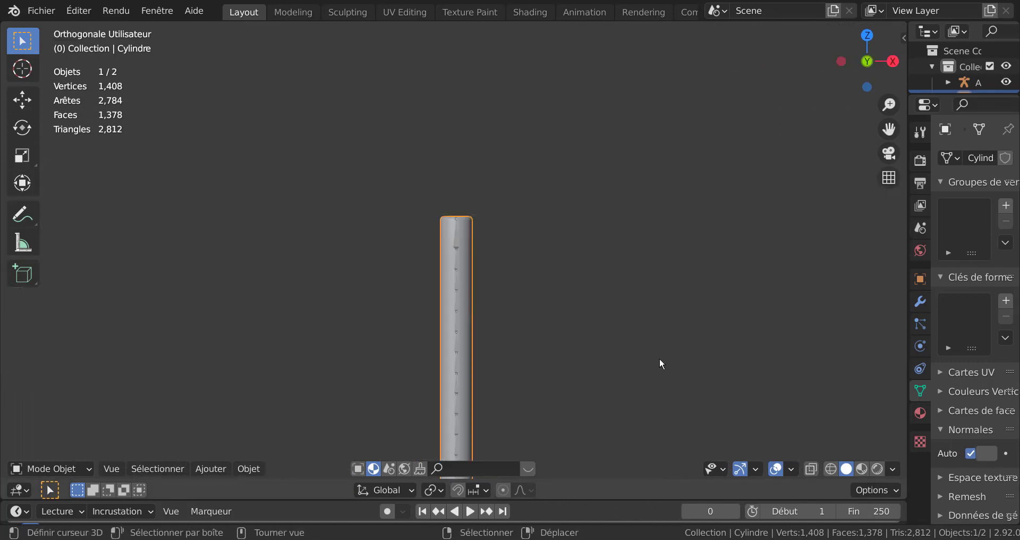
{"action": "key", "text": "KP_1"}
{"action": "middle_click_drag", "start_coordinate": [669, 371], "coordinate": [622, 207], "text": "shift"}
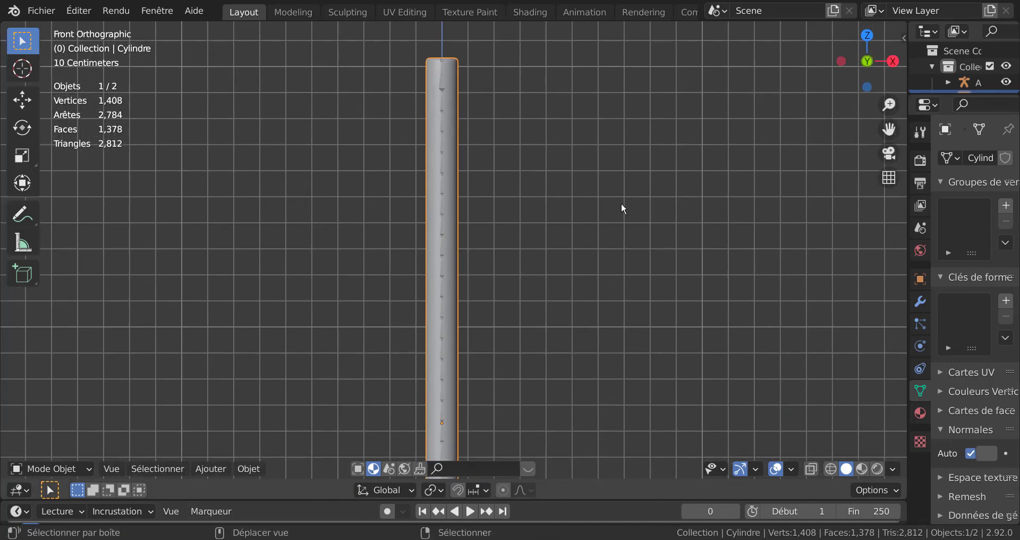
{"action": "scroll", "coordinate": [538, 277], "scroll_direction": "down", "scroll_amount": 4}
{"action": "scroll", "coordinate": [537, 296], "scroll_direction": "up", "scroll_amount": 2}
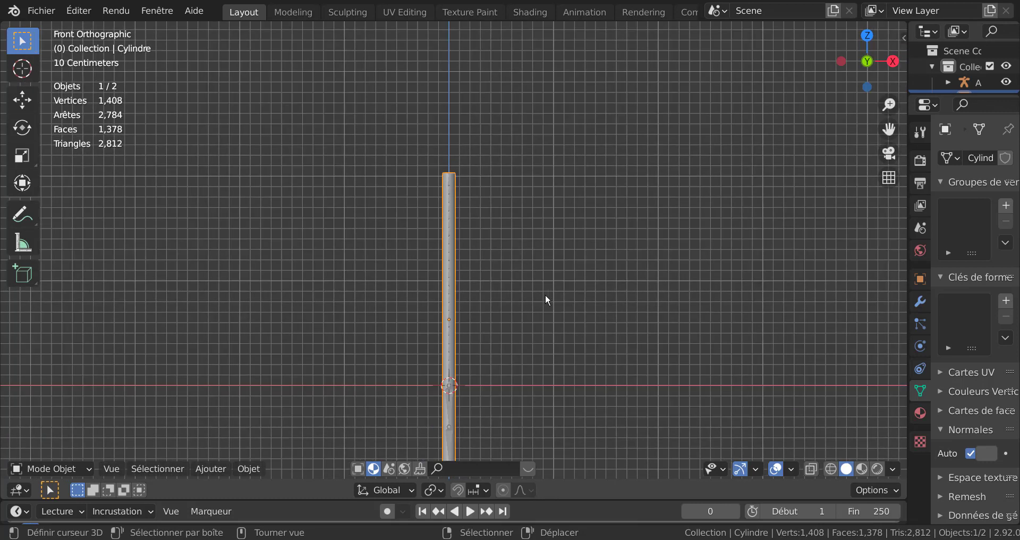
Try moving the armature sideways out of the cylinder in front view, and cancel the move.
{"action": "scroll", "coordinate": [475, 324], "scroll_direction": "up", "scroll_amount": 2}
{"action": "scroll", "coordinate": [442, 322], "scroll_direction": "up", "scroll_amount": 2}
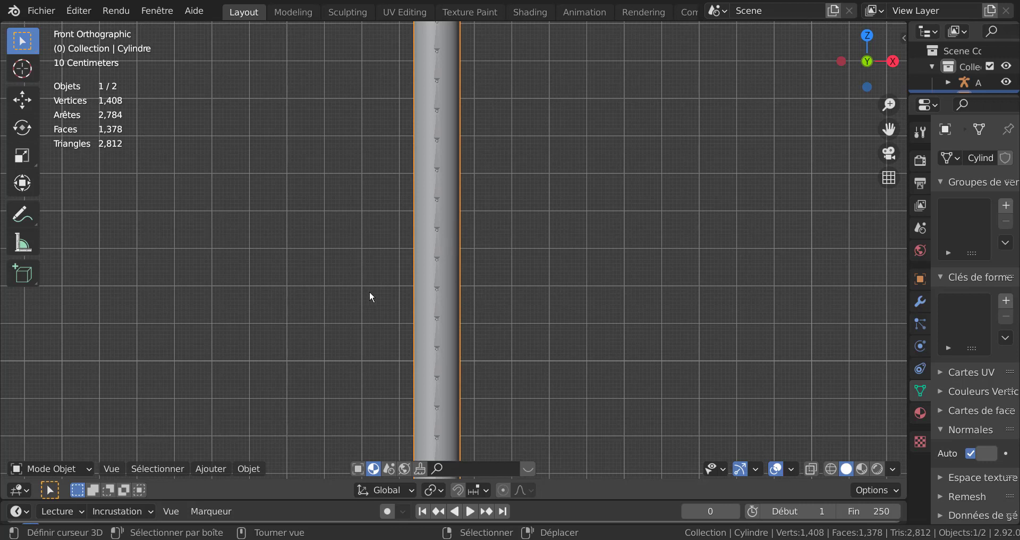
{"action": "key", "text": "g"}
{"action": "key", "text": "Escape"}
{"action": "left_click", "coordinate": [437, 256]}
{"action": "key", "text": "g"}
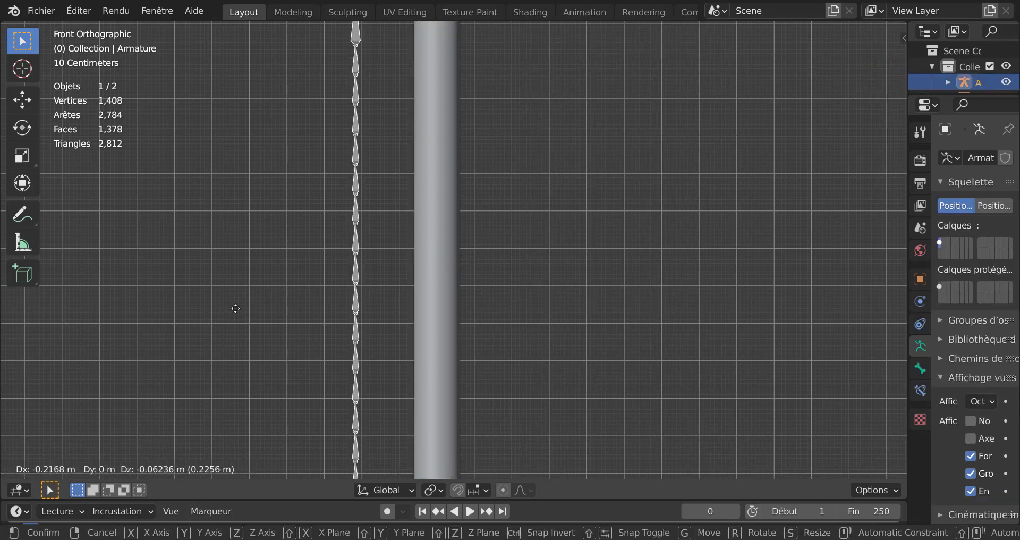
{"action": "key", "text": "Escape"}
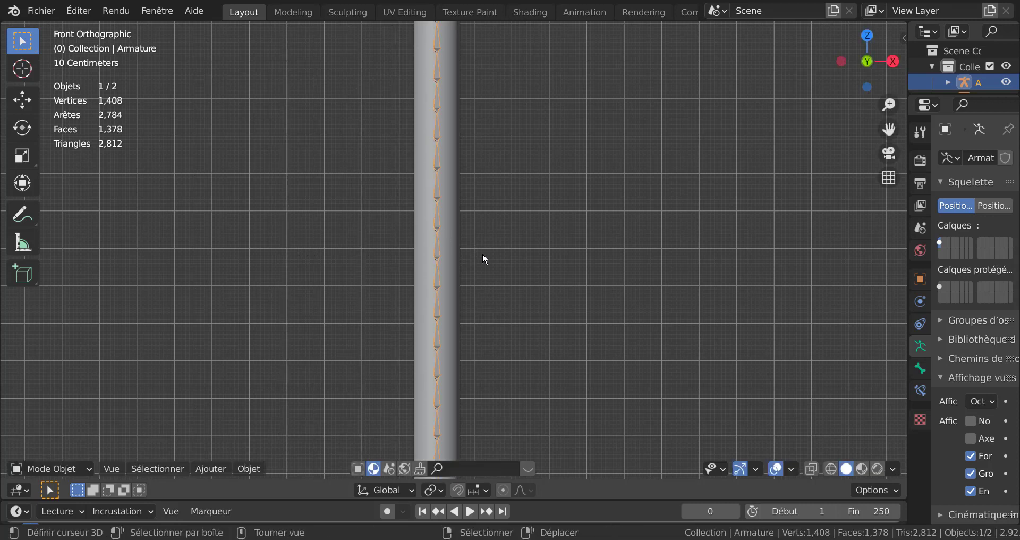
Parent the cylinder to the armature with automatic weights (Avec poids automatiques), keeping the armature as the active object.
{"action": "scroll", "coordinate": [529, 275], "scroll_direction": "down", "scroll_amount": 4}
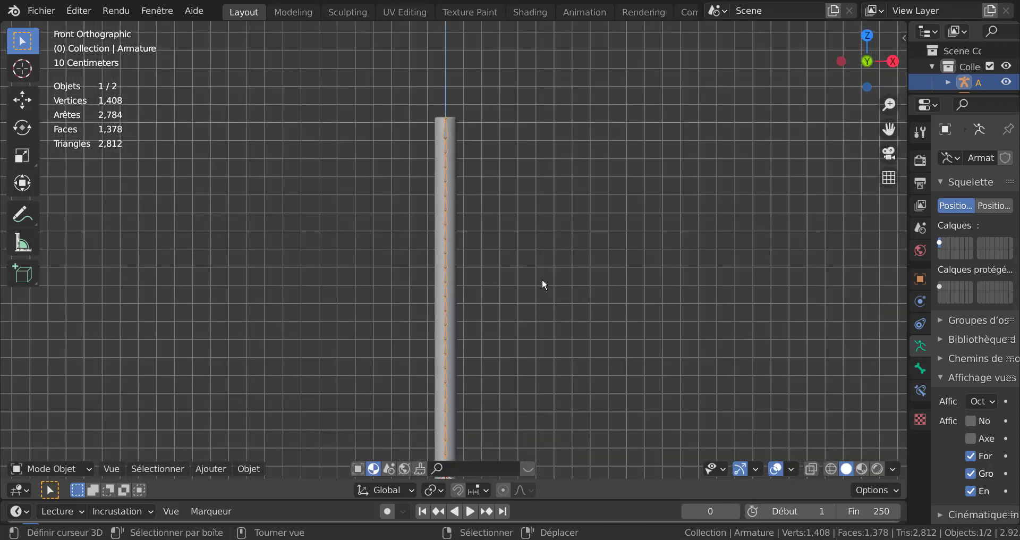
{"action": "middle_click_drag", "start_coordinate": [541, 279], "coordinate": [518, 348], "text": "shift"}
{"action": "scroll", "coordinate": [435, 226], "scroll_direction": "up", "scroll_amount": 4}
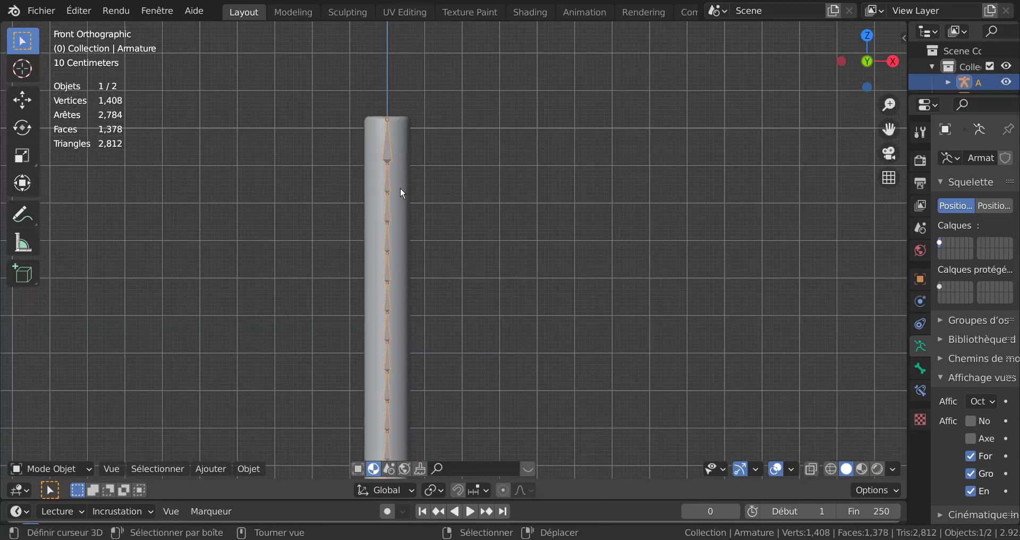
{"action": "left_click", "coordinate": [399, 183]}
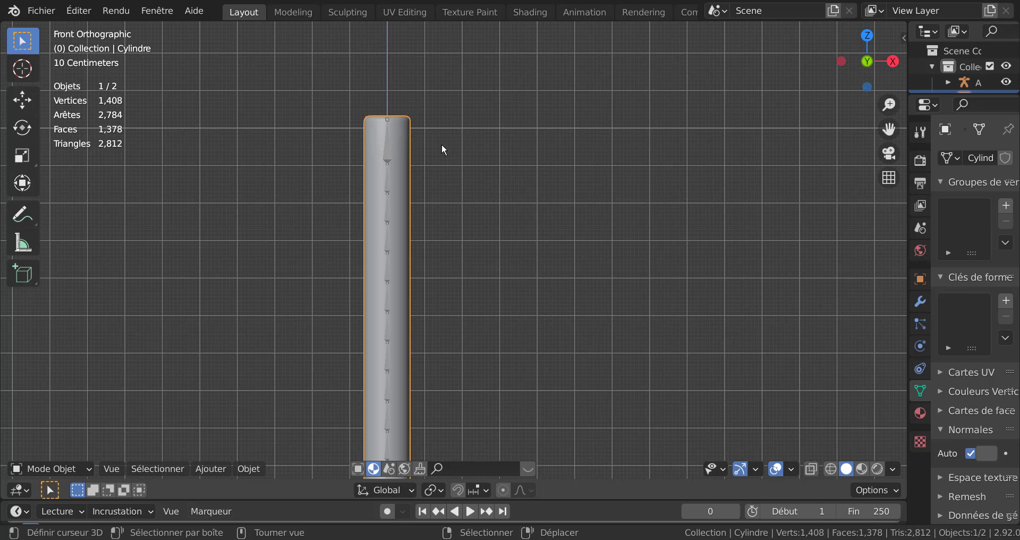
{"action": "left_click", "coordinate": [387, 216], "text": "shift"}
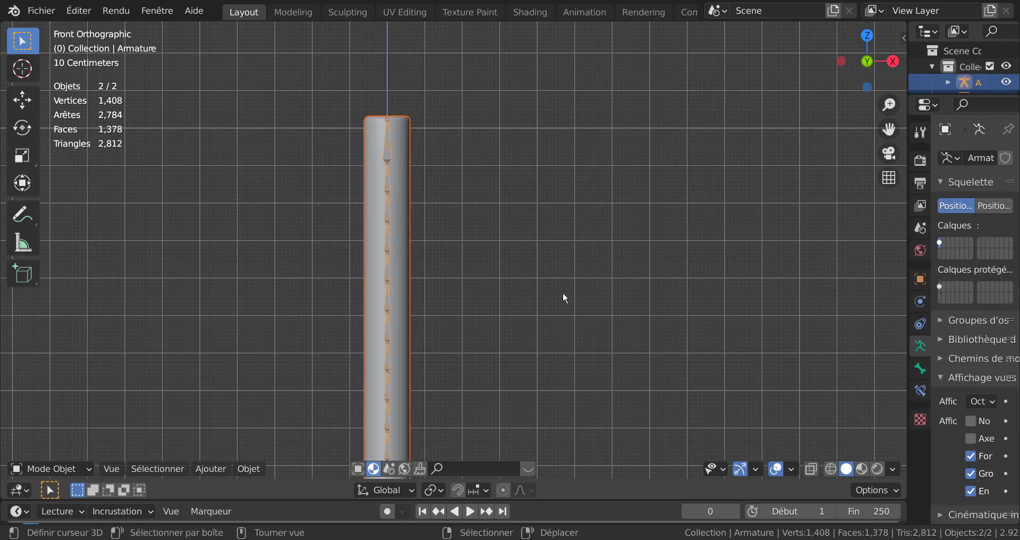
{"action": "scroll", "coordinate": [452, 279], "scroll_direction": "up", "scroll_amount": 4}
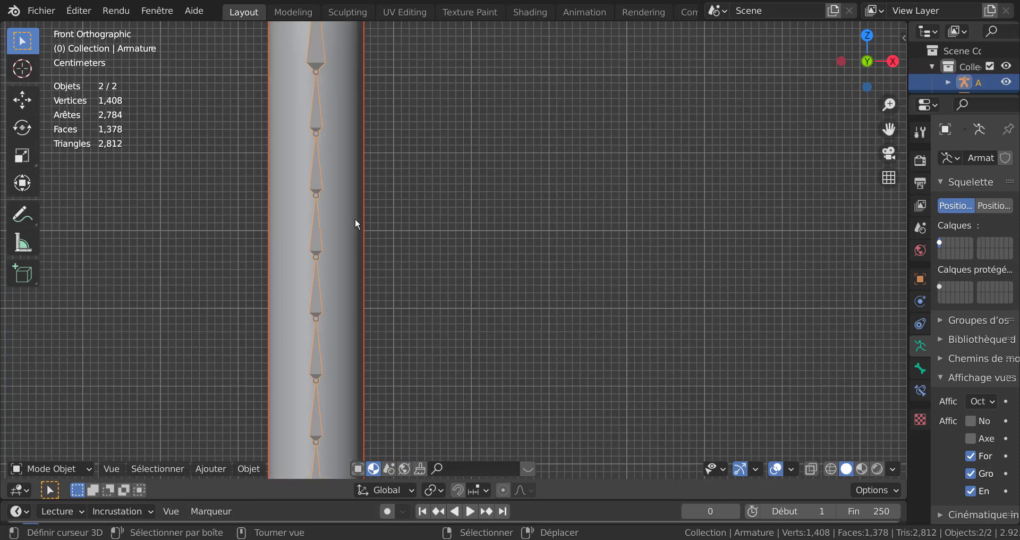
{"action": "scroll", "coordinate": [371, 239], "scroll_direction": "up", "scroll_amount": 3}
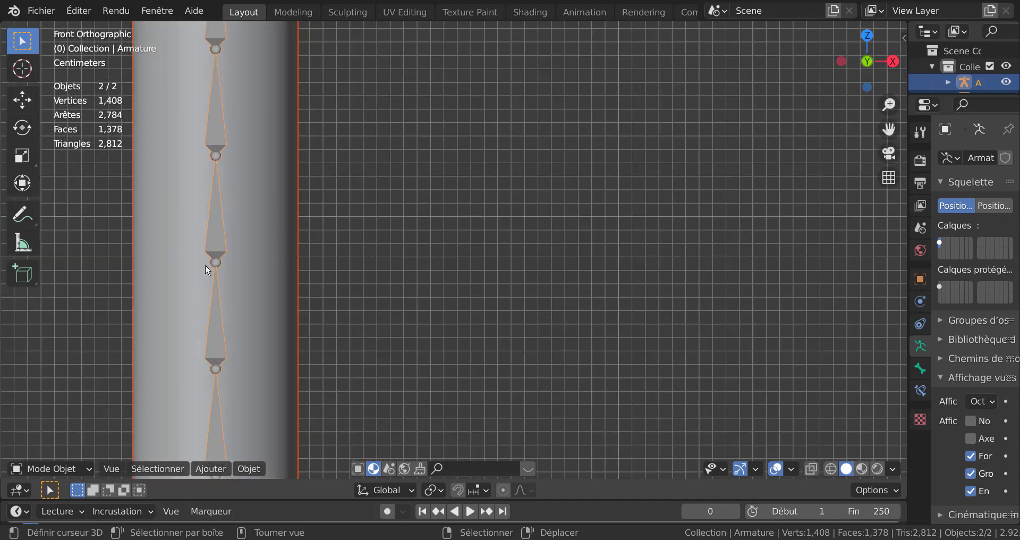
{"action": "scroll", "coordinate": [560, 223], "scroll_direction": "down", "scroll_amount": 7}
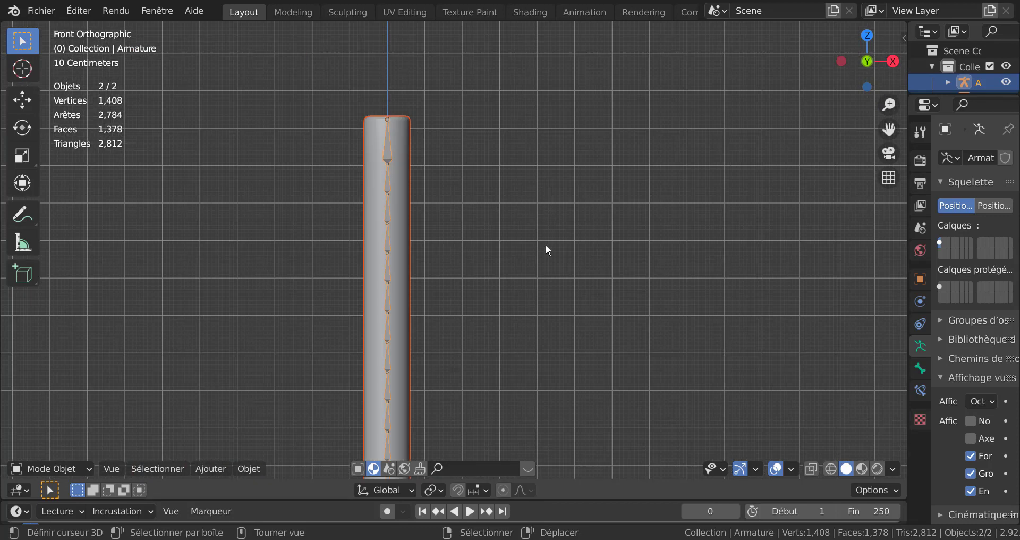
{"action": "middle_click_drag", "start_coordinate": [528, 270], "coordinate": [574, 240], "text": "shift"}
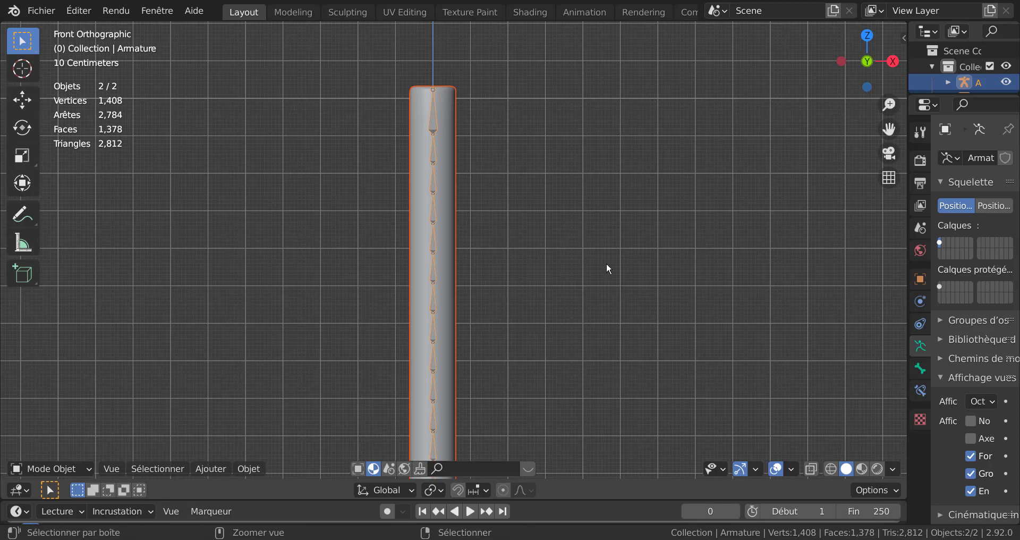
{"action": "key", "text": "ctrl+p"}
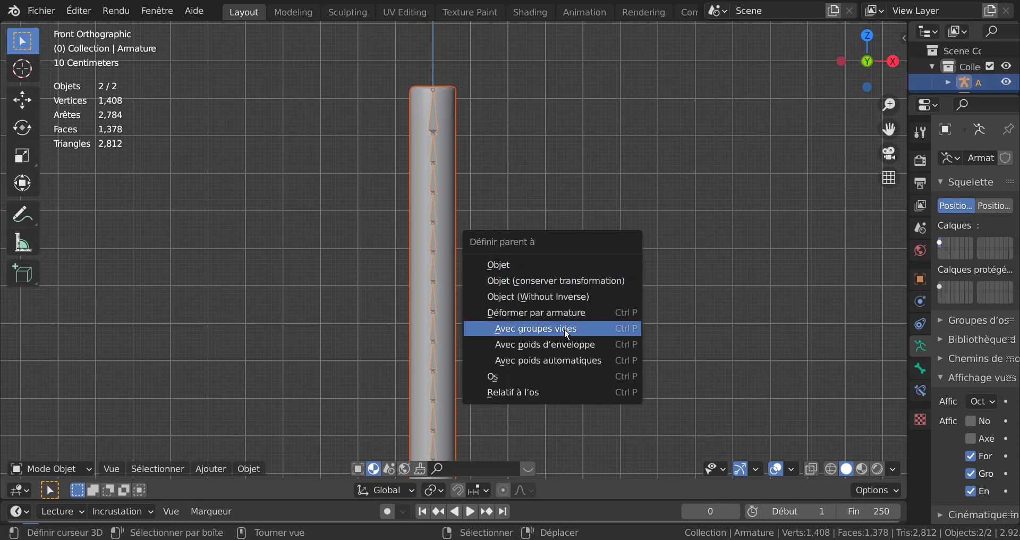
{"action": "left_click", "coordinate": [547, 358]}
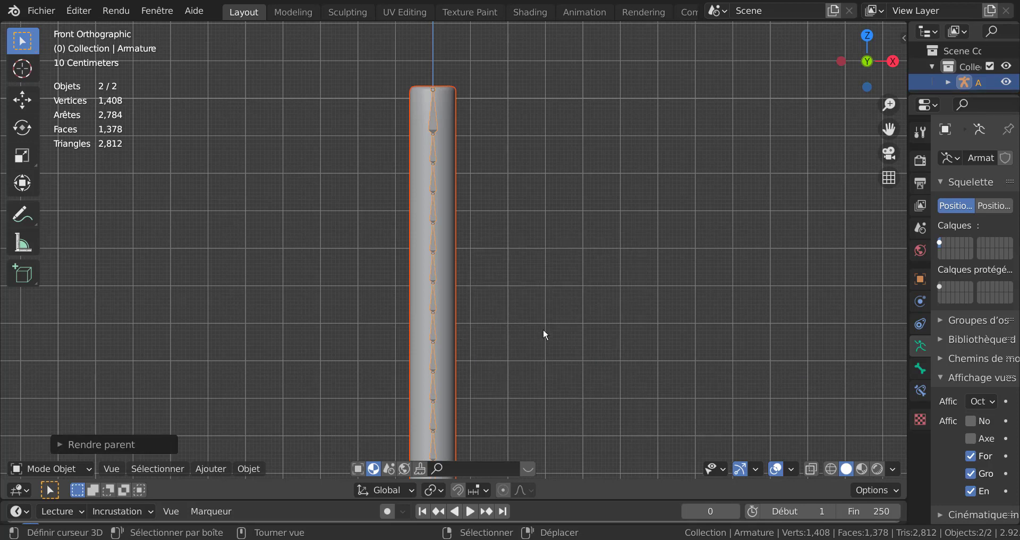
Select only the armature and switch it to Pose Mode.
{"action": "scroll", "coordinate": [544, 327], "scroll_direction": "up", "scroll_amount": 4}
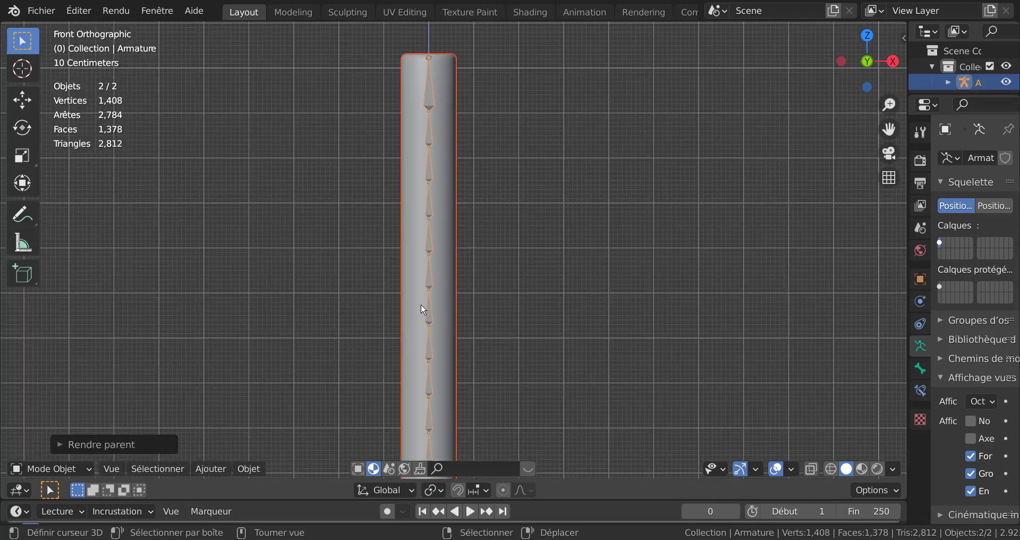
{"action": "left_click", "coordinate": [410, 283]}
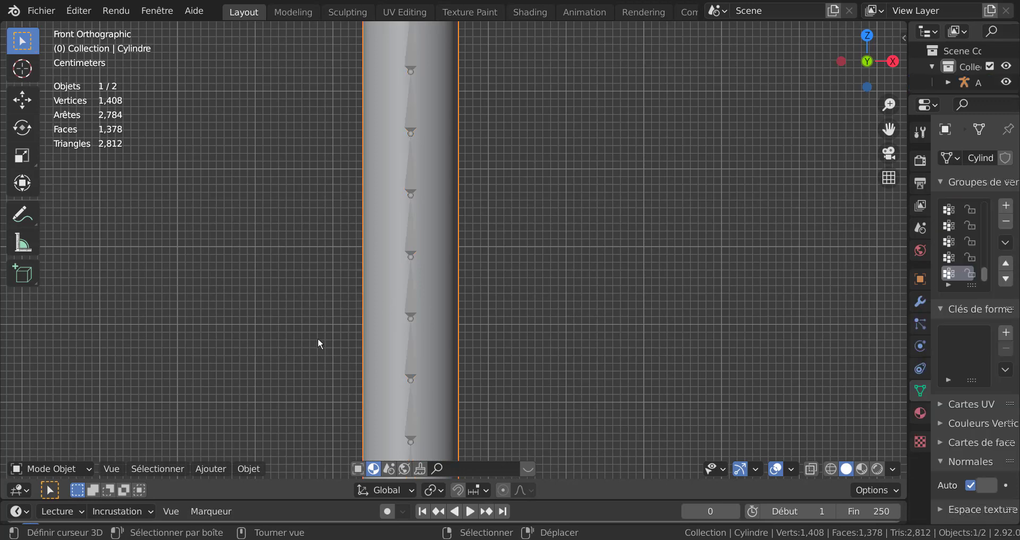
{"action": "left_click", "coordinate": [405, 303]}
{"action": "scroll", "coordinate": [265, 354], "scroll_direction": "down", "scroll_amount": 4}
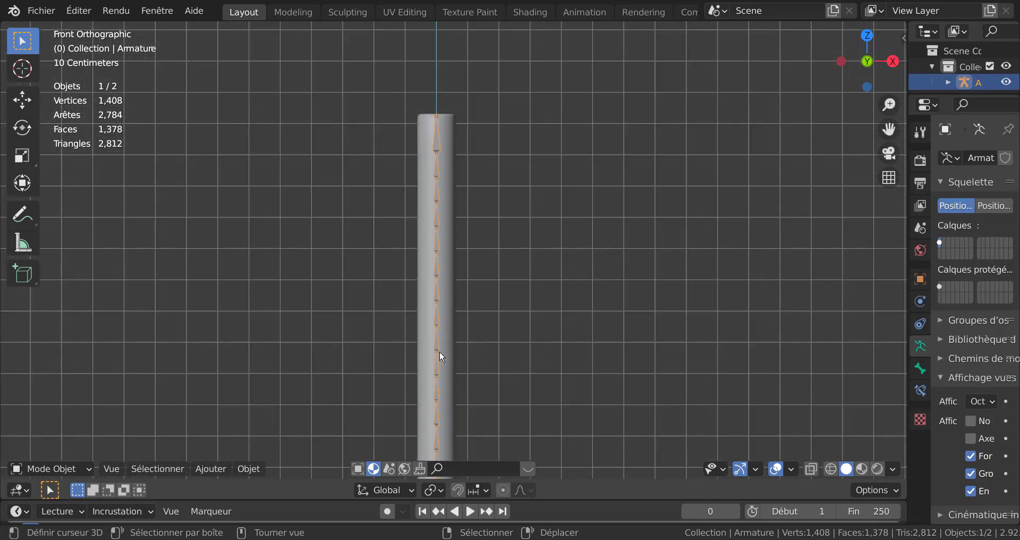
{"action": "scroll", "coordinate": [569, 324], "scroll_direction": "down", "scroll_amount": 5}
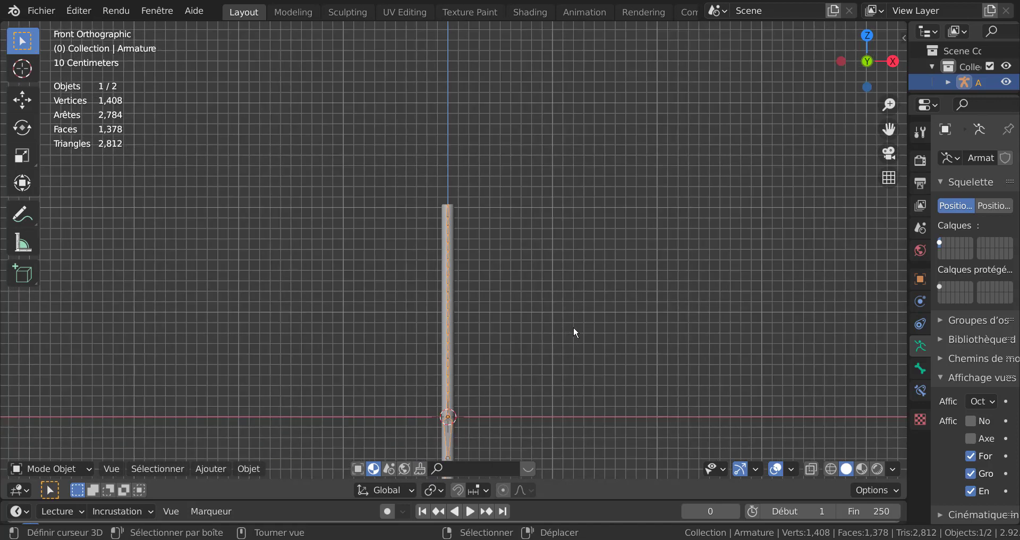
{"action": "middle_click_drag", "start_coordinate": [555, 313], "coordinate": [560, 260], "text": "shift"}
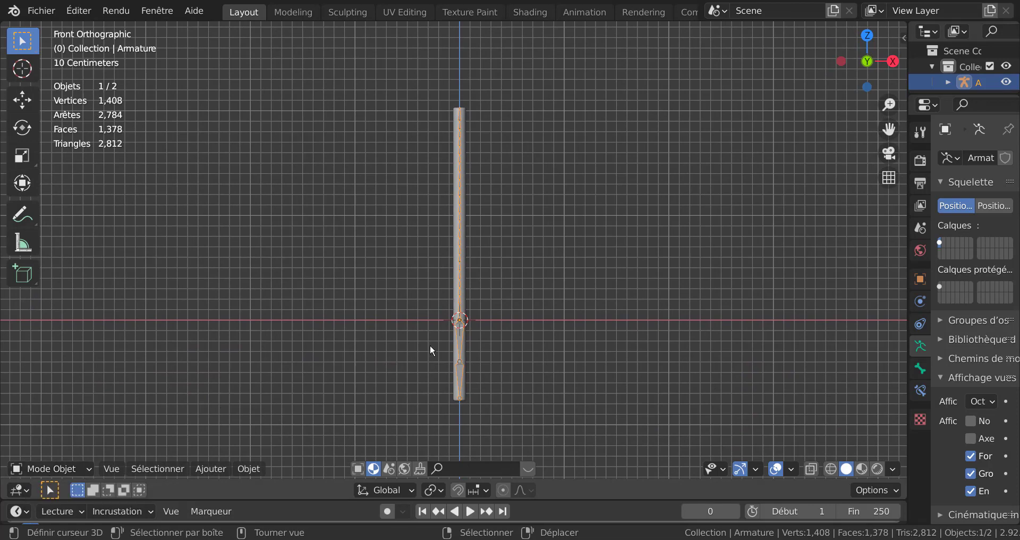
{"action": "scroll", "coordinate": [580, 329], "scroll_direction": "up", "scroll_amount": 5}
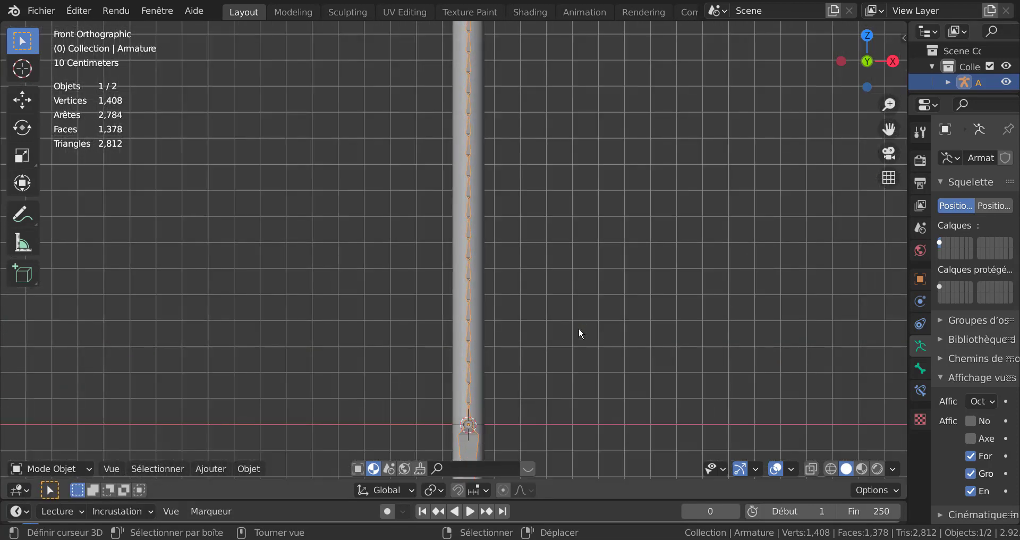
{"action": "left_click", "coordinate": [48, 470]}
{"action": "left_click", "coordinate": [45, 469]}
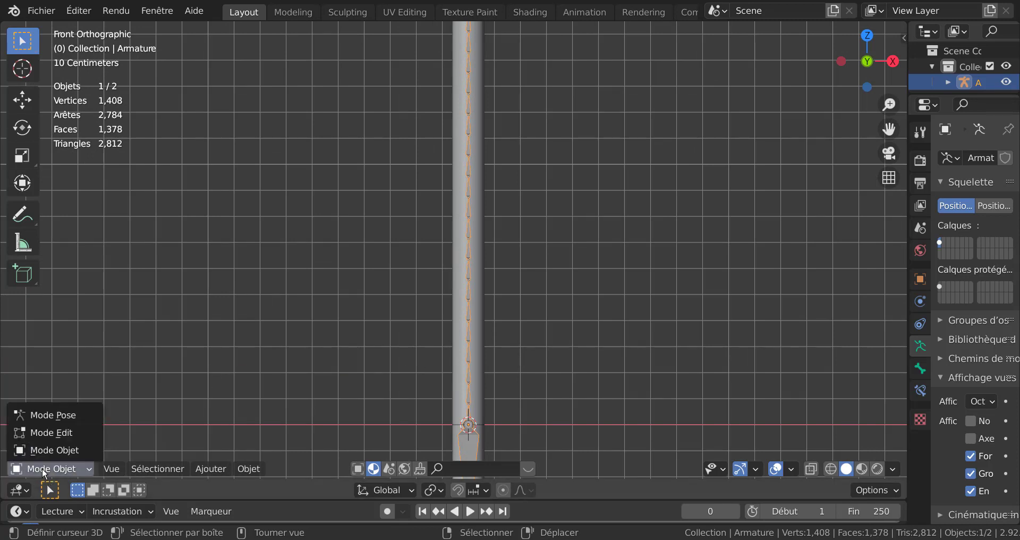
{"action": "left_click", "coordinate": [47, 414]}
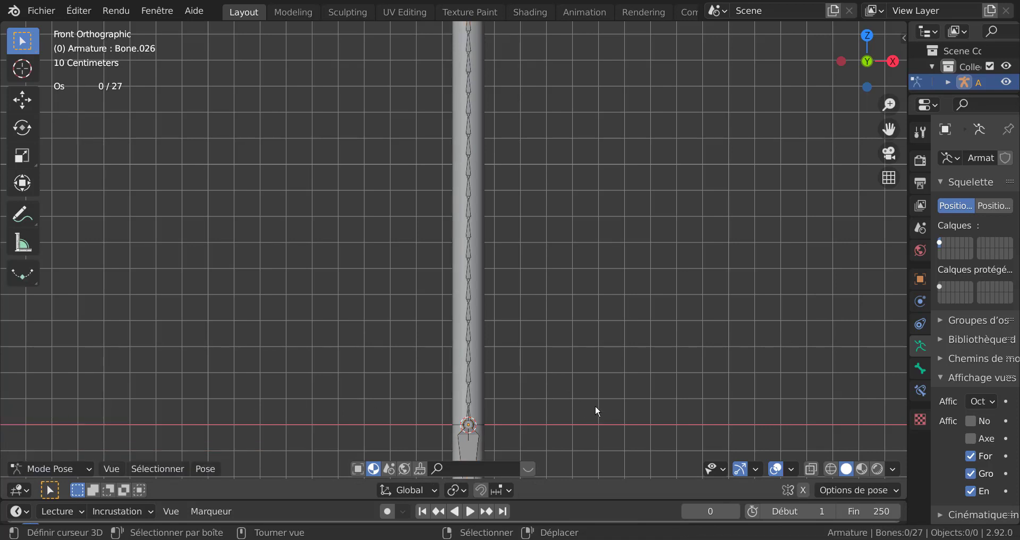
Select the small bone just above the origin in the armature's chain.
{"action": "middle_click_drag", "start_coordinate": [583, 376], "coordinate": [579, 289], "text": "shift"}
{"action": "scroll", "coordinate": [515, 375], "scroll_direction": "up", "scroll_amount": 3}
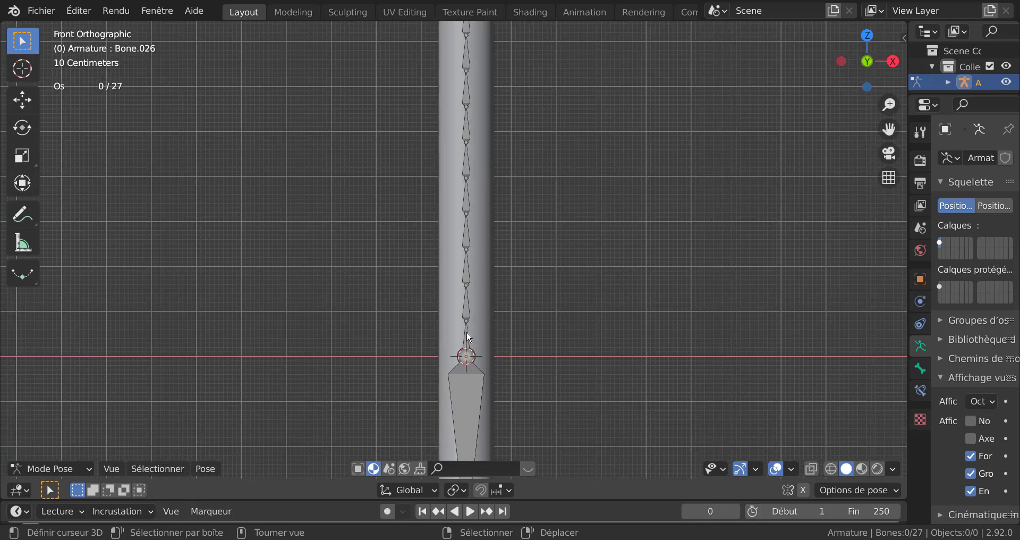
{"action": "left_click", "coordinate": [467, 335]}
{"action": "scroll", "coordinate": [618, 372], "scroll_direction": "down", "scroll_amount": 3}
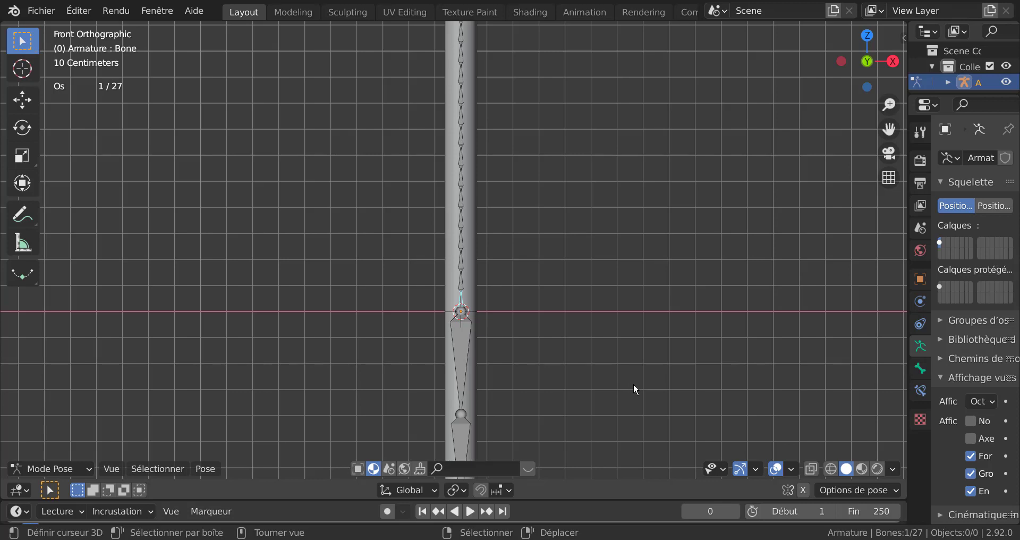
Try rotating the selected bone to bend the upper part of the cylinder, and cancel the rotation.
{"action": "key", "text": "r"}
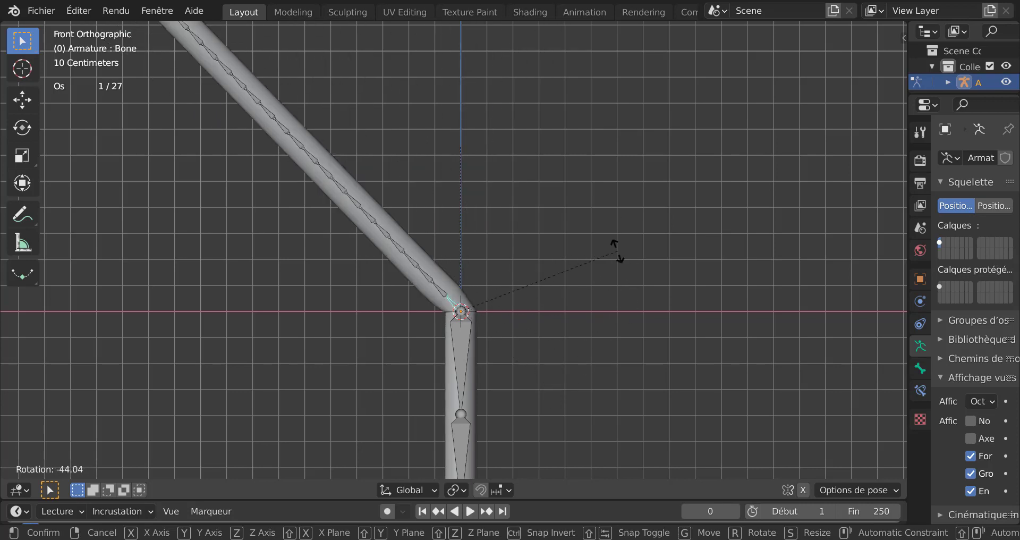
{"action": "right_click", "coordinate": [632, 318]}
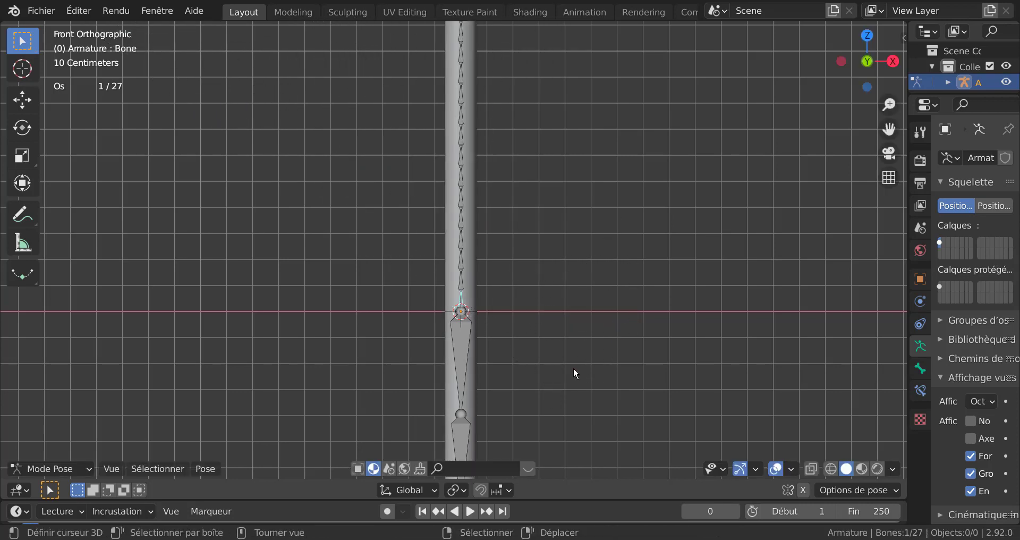
{"action": "scroll", "coordinate": [470, 323], "scroll_direction": "up", "scroll_amount": 3}
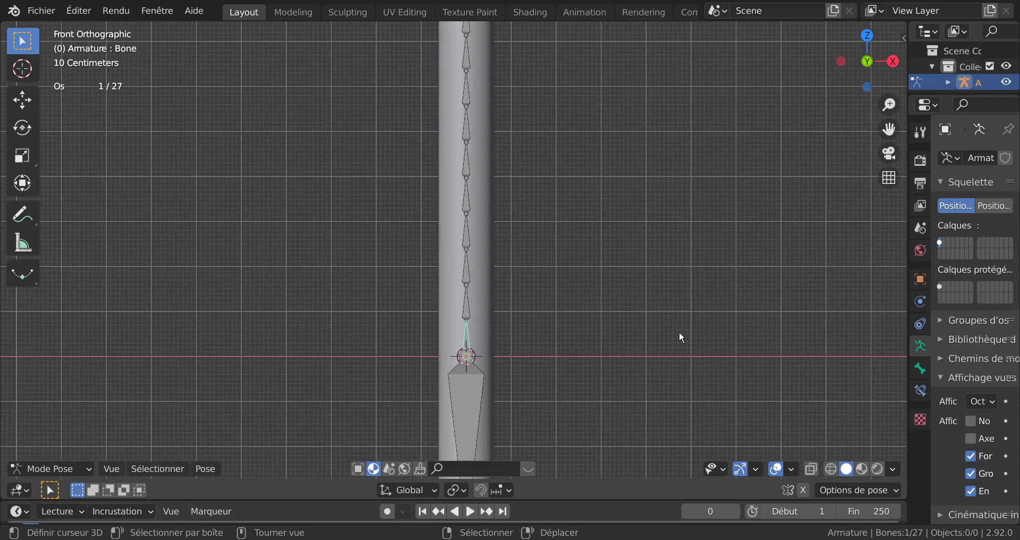
Widen the viewport area and enlarge the timeline so its frames are shown.
{"action": "scroll", "coordinate": [557, 375], "scroll_direction": "down", "scroll_amount": 6}
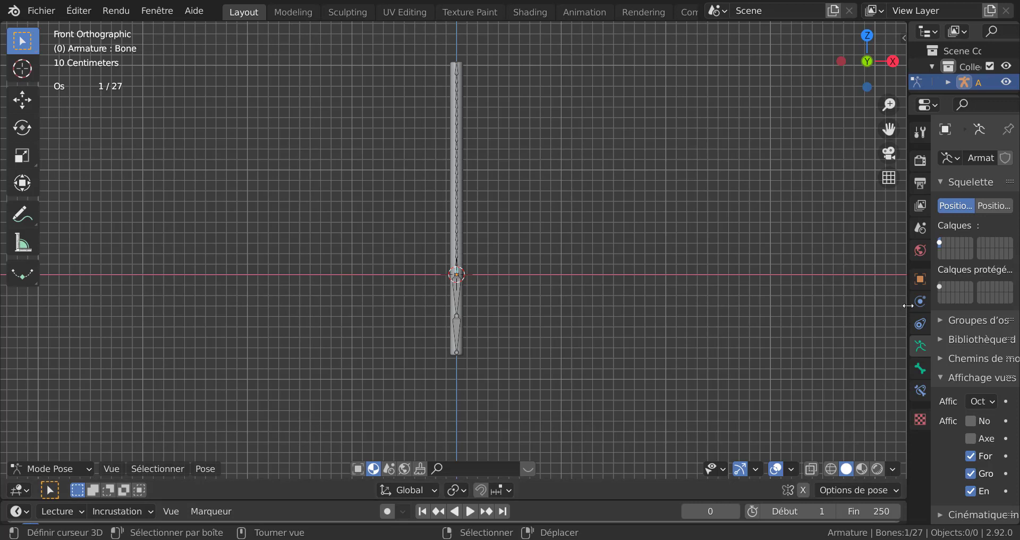
{"action": "left_click_drag", "start_coordinate": [908, 305], "coordinate": [962, 307]}
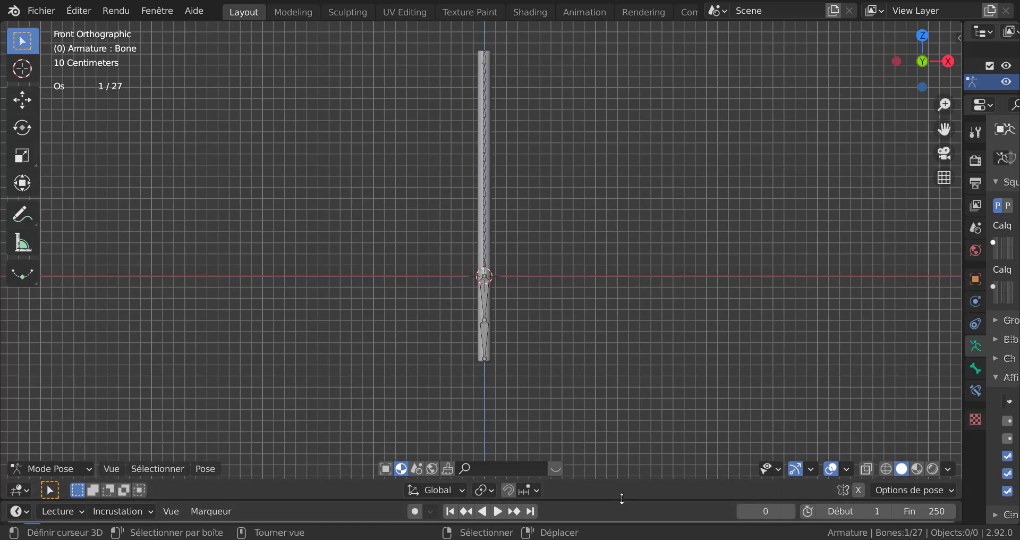
{"action": "left_click_drag", "start_coordinate": [619, 501], "coordinate": [611, 408]}
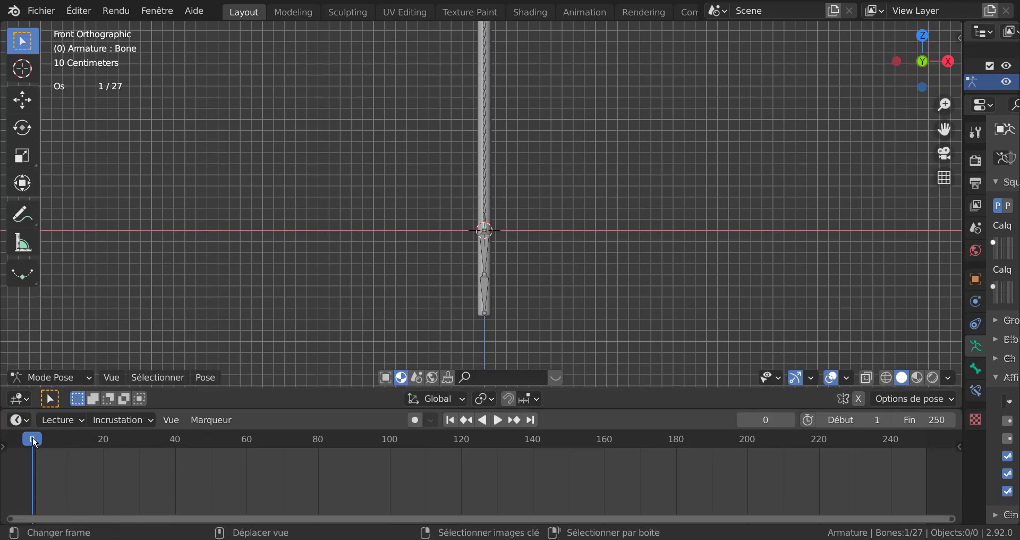
Examine the timeline by scrubbing from frame 0 to frame 25 and on to frame 204.
{"action": "key", "text": "space"}
{"action": "left_click_drag", "start_coordinate": [348, 483], "coordinate": [868, 476]}
{"action": "key", "text": "space"}
{"action": "scroll", "coordinate": [602, 292], "scroll_direction": "up", "scroll_amount": 3}
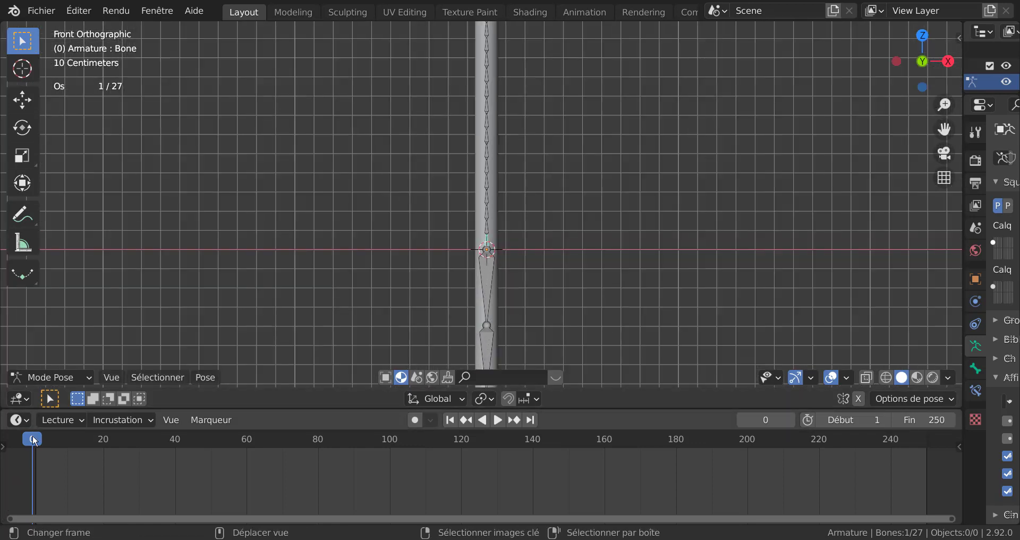
{"action": "key", "text": "space"}
{"action": "left_click_drag", "start_coordinate": [33, 446], "coordinate": [35, 500]}
{"action": "key", "text": "space"}
{"action": "key", "text": "space"}
{"action": "left_click_drag", "start_coordinate": [34, 437], "coordinate": [122, 446]}
{"action": "key", "text": "space"}
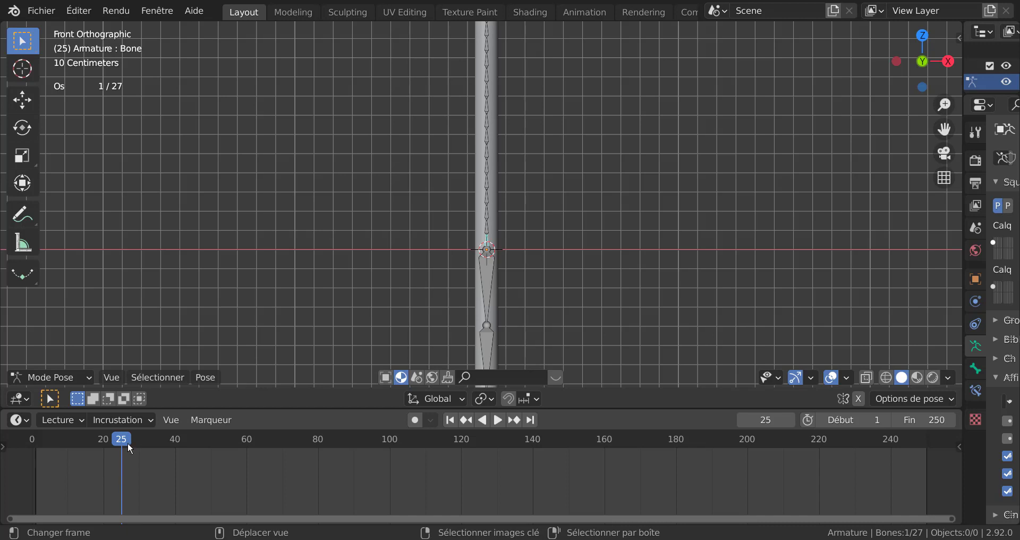
{"action": "key", "text": "space"}
{"action": "left_click_drag", "start_coordinate": [228, 454], "coordinate": [761, 484]}
{"action": "key", "text": "space"}
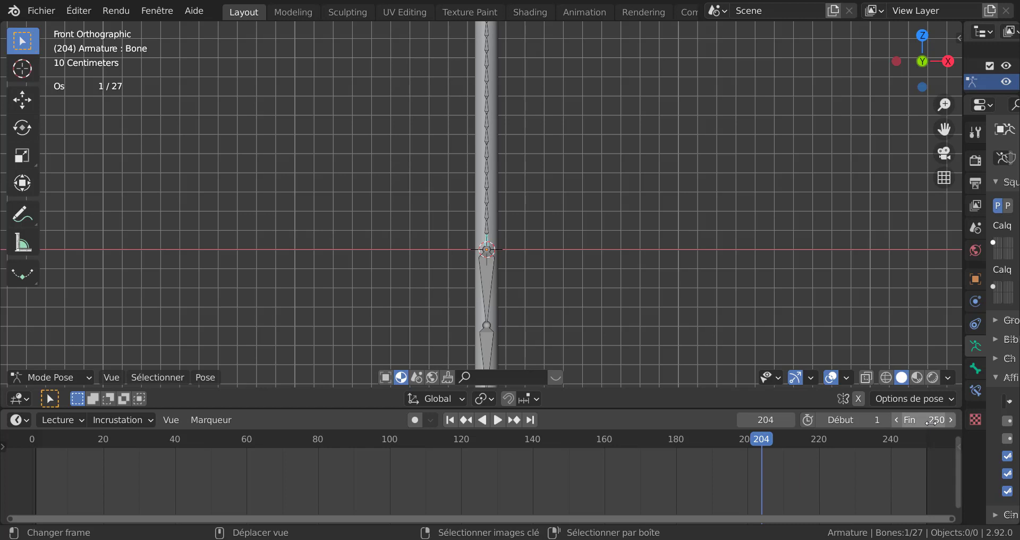
Return to frame 1 and advance the current frame to 5.
{"action": "left_click_drag", "start_coordinate": [763, 438], "coordinate": [37, 494]}
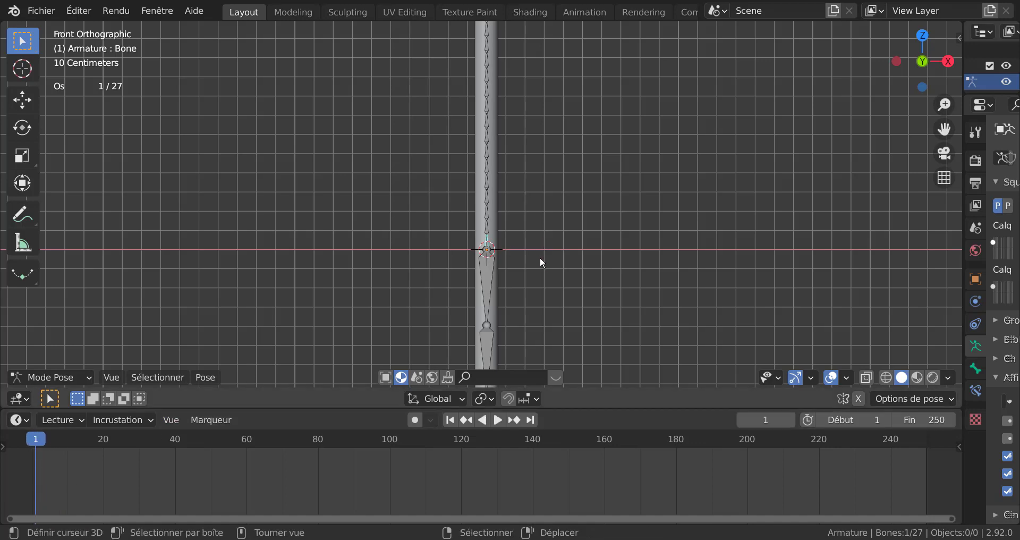
{"action": "scroll", "coordinate": [537, 266], "scroll_direction": "up", "scroll_amount": 3}
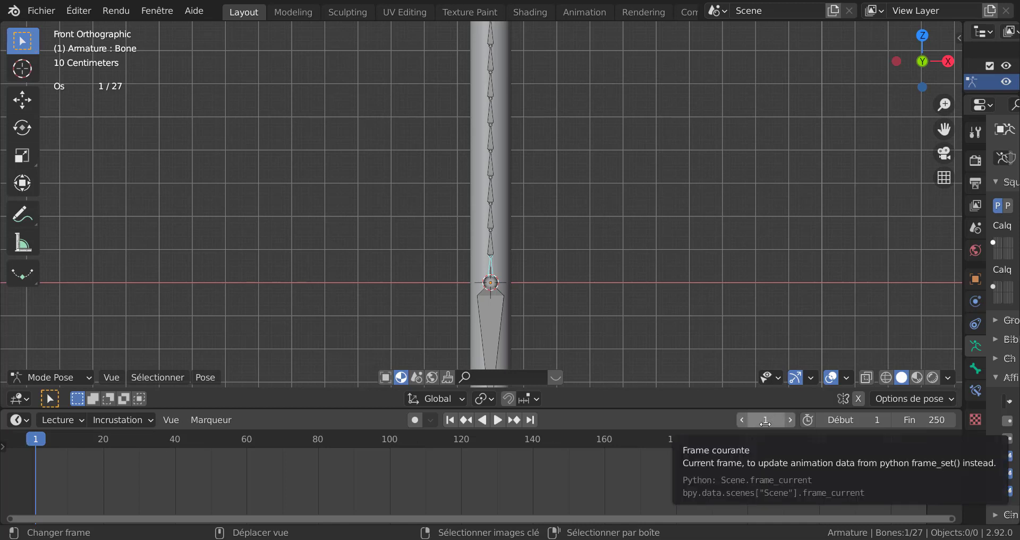
{"action": "left_click", "coordinate": [790, 419]}
{"action": "left_click", "coordinate": [791, 419]}
{"action": "left_click", "coordinate": [791, 418]}
{"action": "left_click", "coordinate": [791, 418]}
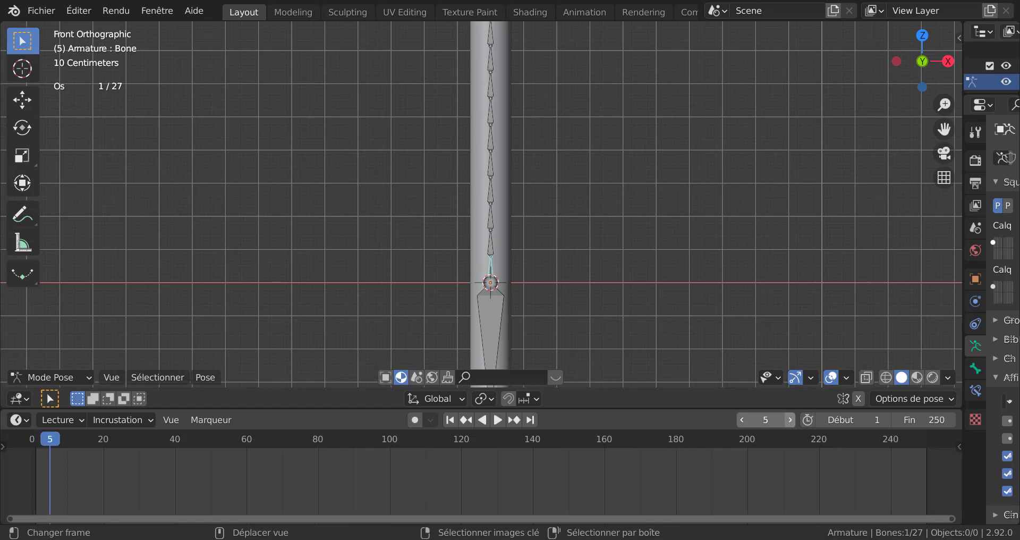
Step the current frame forward to 9 and back to frame 1.
{"action": "left_click", "coordinate": [790, 419]}
{"action": "left_click", "coordinate": [790, 418]}
{"action": "left_click", "coordinate": [790, 419]}
{"action": "left_click", "coordinate": [790, 419]}
{"action": "left_click", "coordinate": [741, 419]}
{"action": "left_click", "coordinate": [741, 419]}
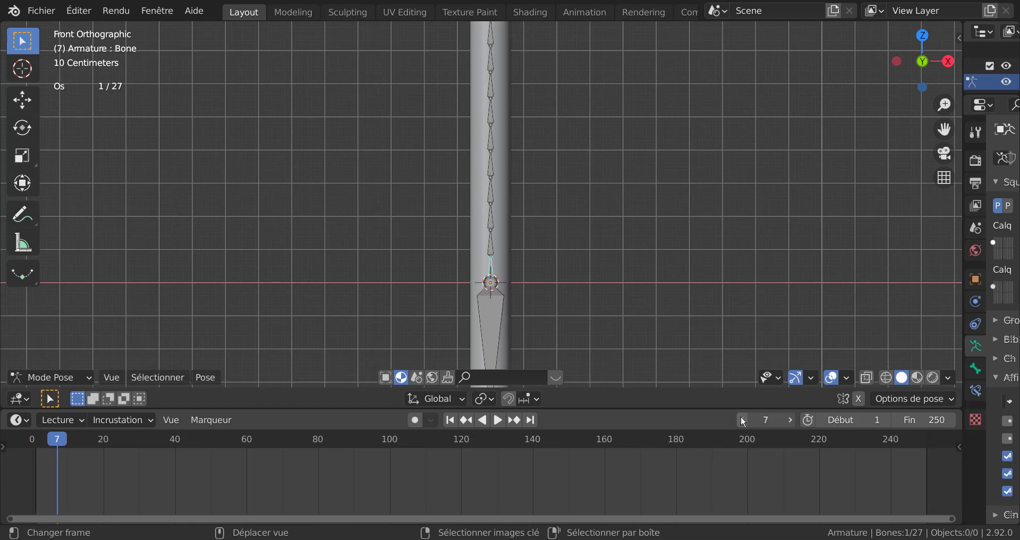
{"action": "left_click", "coordinate": [743, 420]}
{"action": "left_click", "coordinate": [742, 420]}
{"action": "left_click", "coordinate": [743, 420]}
{"action": "left_click", "coordinate": [742, 419]}
{"action": "left_click", "coordinate": [742, 419]}
{"action": "left_click", "coordinate": [743, 420]}
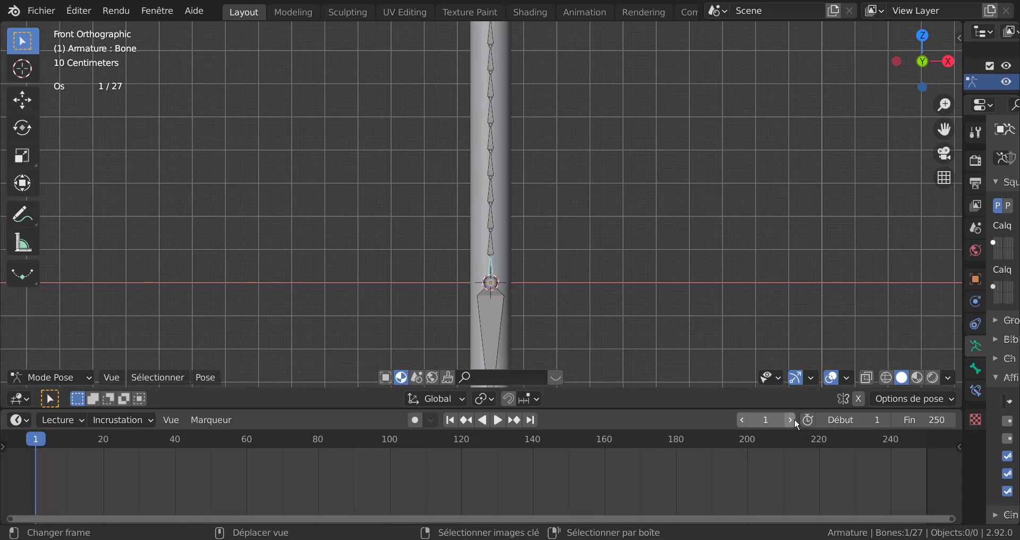
Step the current frame up to 5 and back down to frame 0.
{"action": "left_click", "coordinate": [790, 419]}
{"action": "left_click", "coordinate": [791, 420]}
{"action": "left_click", "coordinate": [791, 419]}
{"action": "left_click", "coordinate": [790, 420]}
{"action": "left_click", "coordinate": [742, 420]}
{"action": "left_click", "coordinate": [741, 419]}
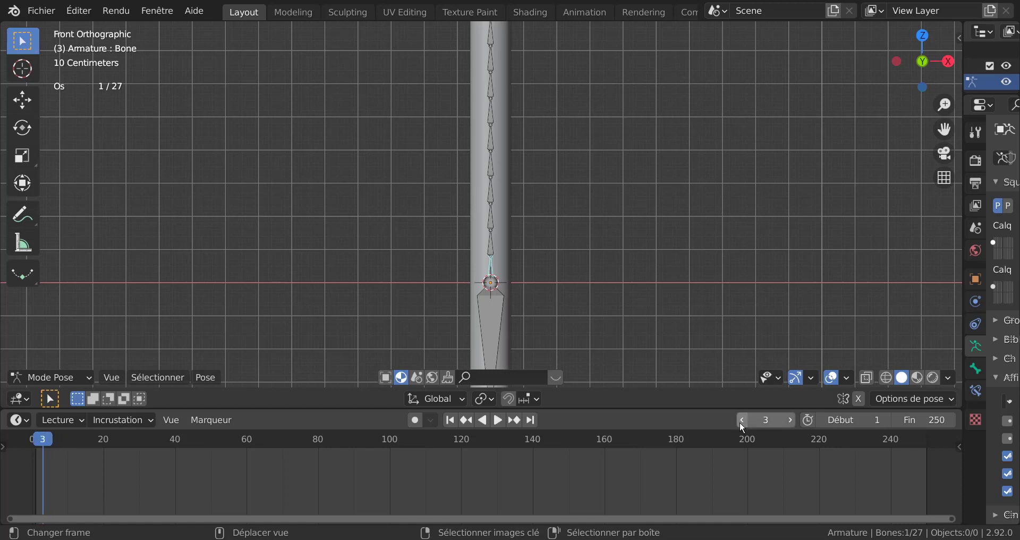
{"action": "left_click", "coordinate": [741, 420]}
{"action": "left_click", "coordinate": [741, 420]}
{"action": "left_click", "coordinate": [742, 420]}
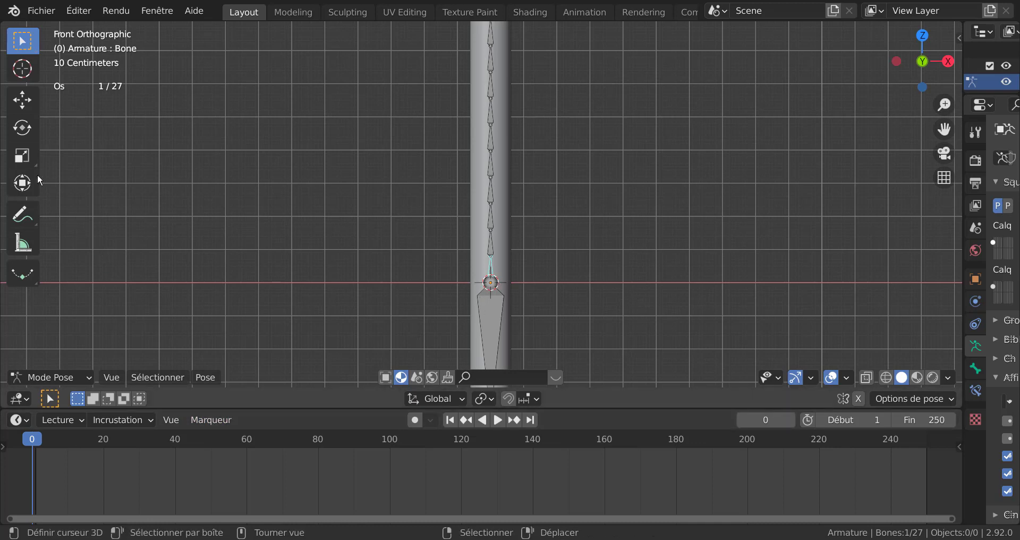
Activate the Move tool, turn on automatic keyframing and record the selected bone's unmoved position as a keyframe at frame 0.
{"action": "left_click", "coordinate": [19, 106]}
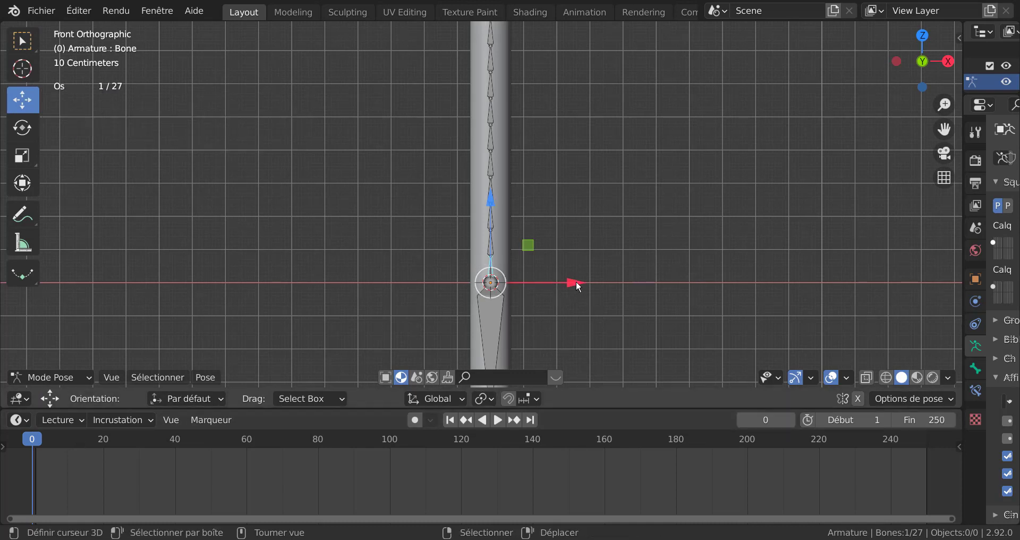
{"action": "left_click_drag", "start_coordinate": [578, 286], "coordinate": [576, 291]}
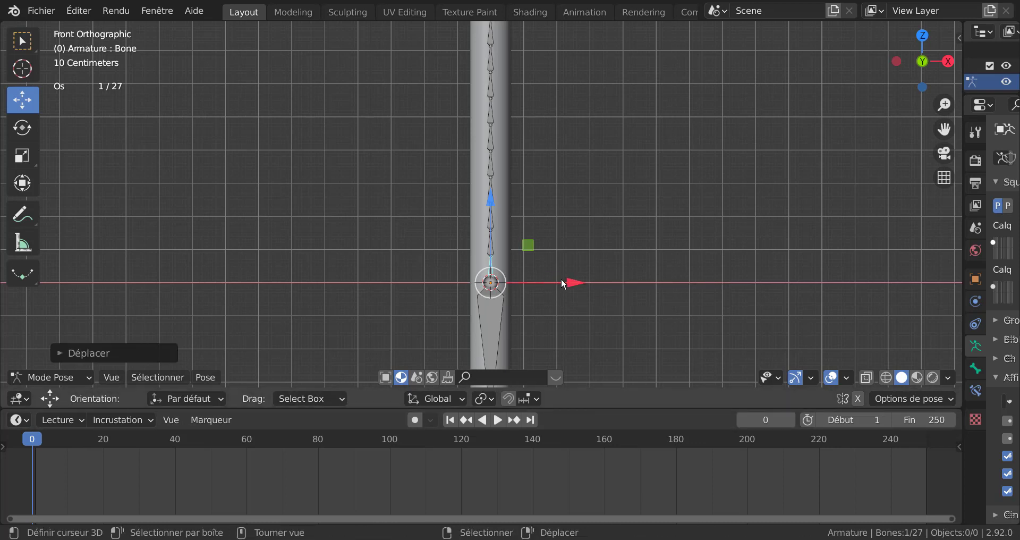
{"action": "left_click", "coordinate": [414, 420]}
{"action": "left_click", "coordinate": [577, 286]}
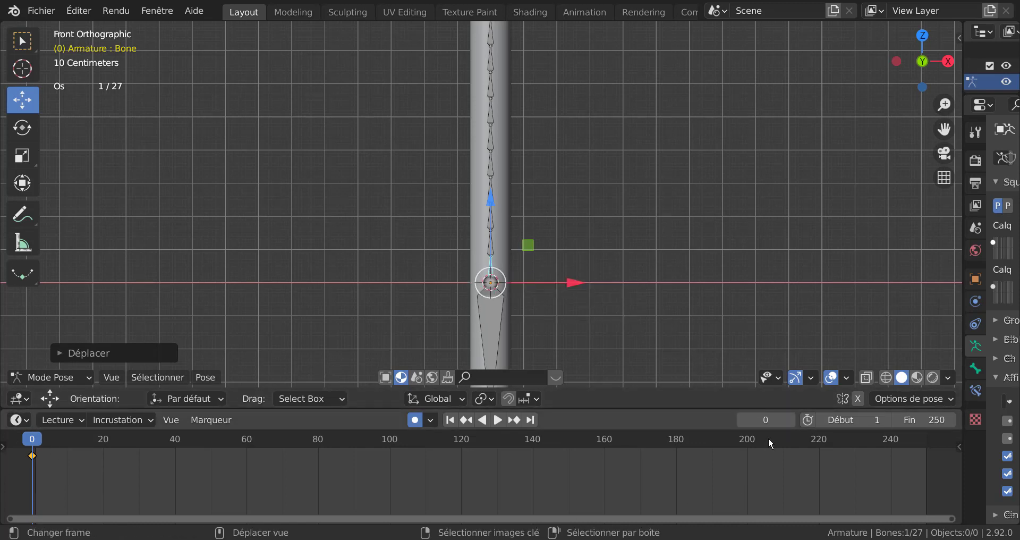
At frame 5, rotate the selected bone counterclockwise so the upper cylinder leans left, and scrub the timeline to check the bend.
{"action": "left_click", "coordinate": [791, 421]}
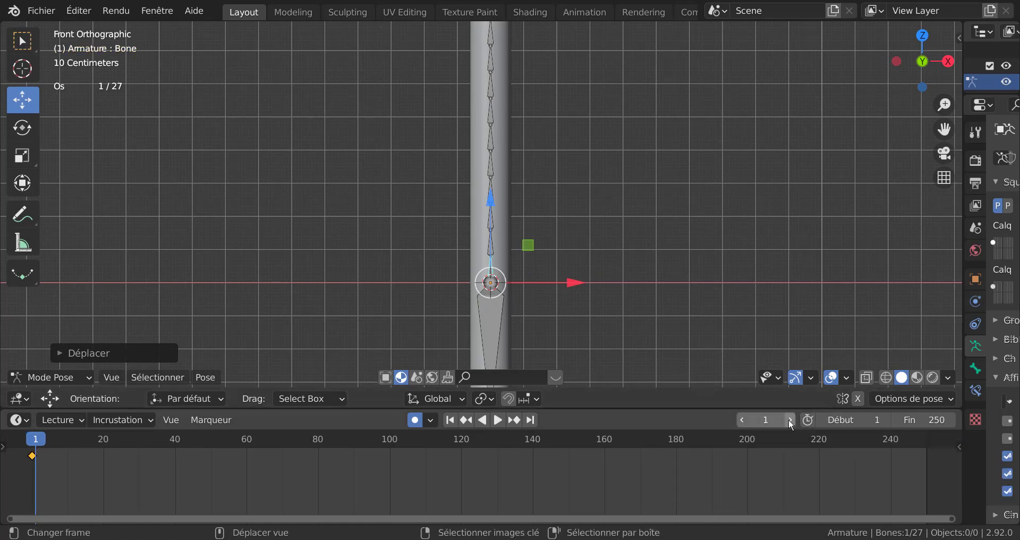
{"action": "left_click", "coordinate": [791, 421]}
{"action": "left_click", "coordinate": [791, 421]}
{"action": "left_click", "coordinate": [791, 421]}
{"action": "left_click", "coordinate": [790, 419]}
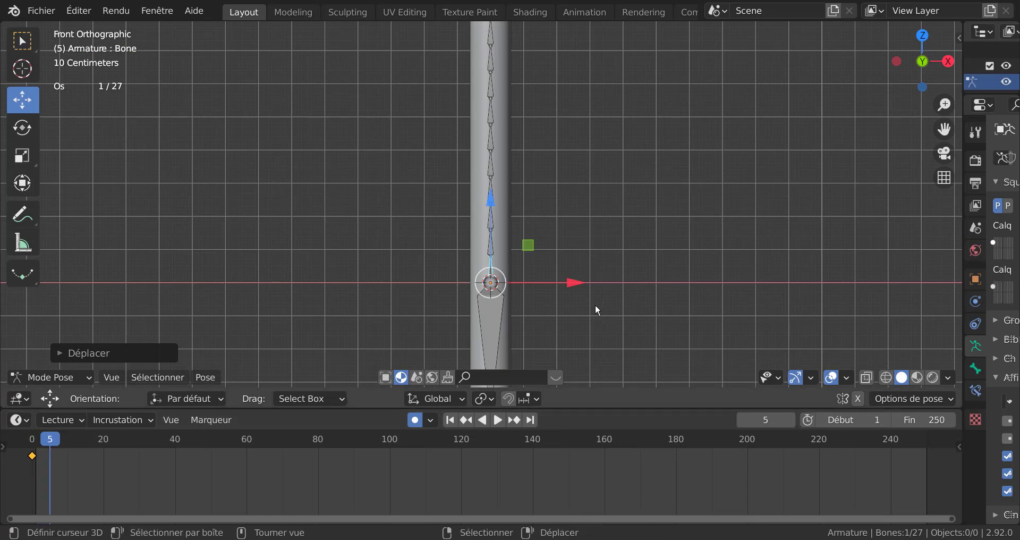
{"action": "key", "text": "r"}
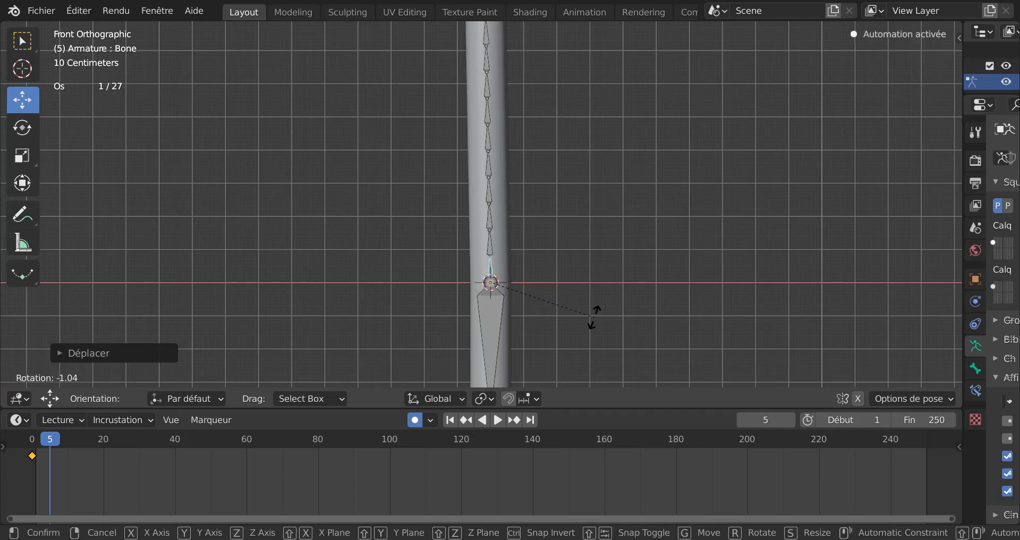
{"action": "left_click", "coordinate": [607, 276]}
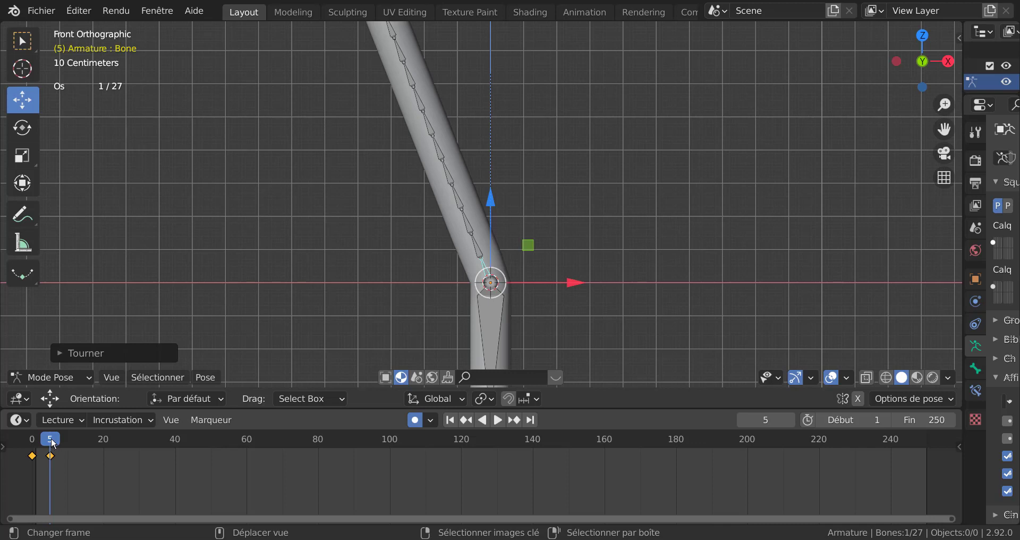
{"action": "mouse_move", "coordinate": [51, 442]}
{"action": "left_mouse_down"}
{"action": "mouse_move", "coordinate": [35, 438]}
{"action": "mouse_move", "coordinate": [67, 441]}
{"action": "mouse_move", "coordinate": [36, 445]}
{"action": "left_mouse_up"}
{"action": "left_click_drag", "start_coordinate": [182, 441], "coordinate": [43, 458]}
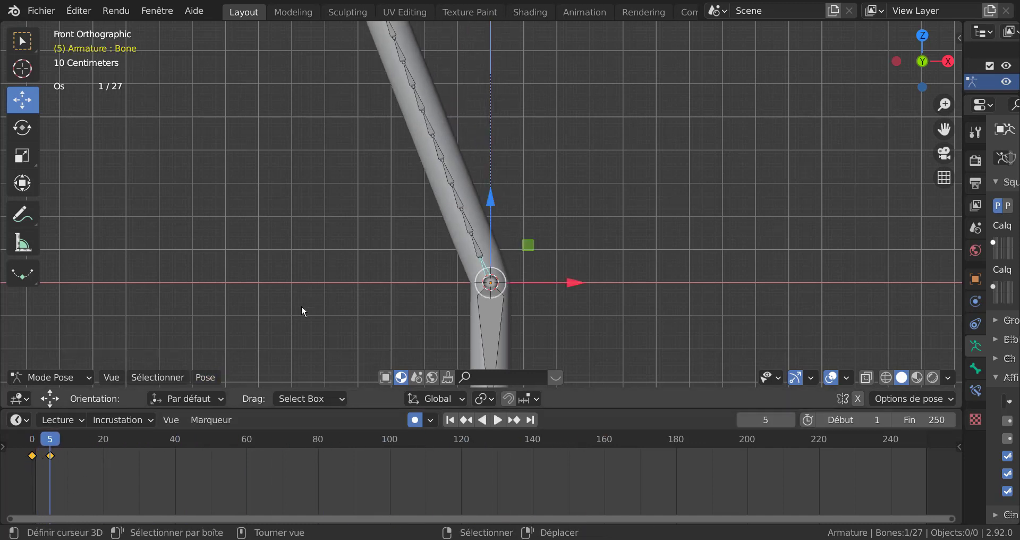
Record a keyframe for Bone.001 at frame 5 and rotate it counterclockwise at frame 10 to bend the cylinder further left.
{"action": "left_click", "coordinate": [473, 253]}
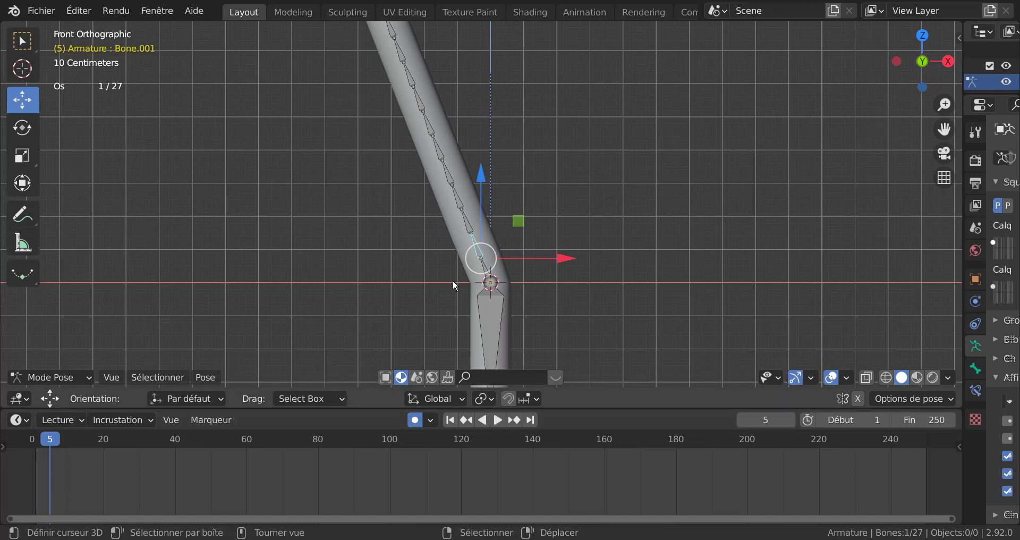
{"action": "left_click", "coordinate": [563, 256]}
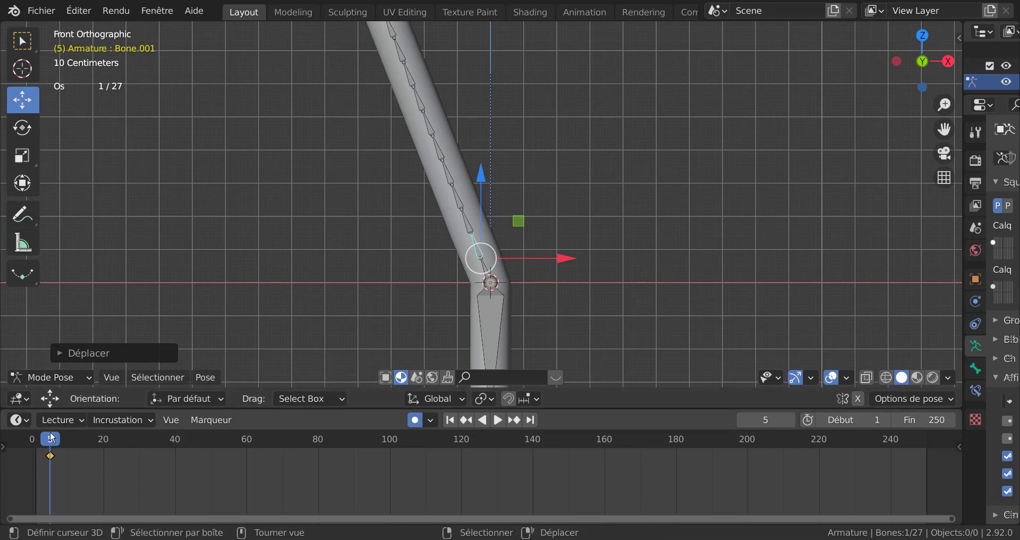
{"action": "left_click", "coordinate": [790, 420]}
{"action": "left_click", "coordinate": [791, 421]}
{"action": "left_click", "coordinate": [791, 421]}
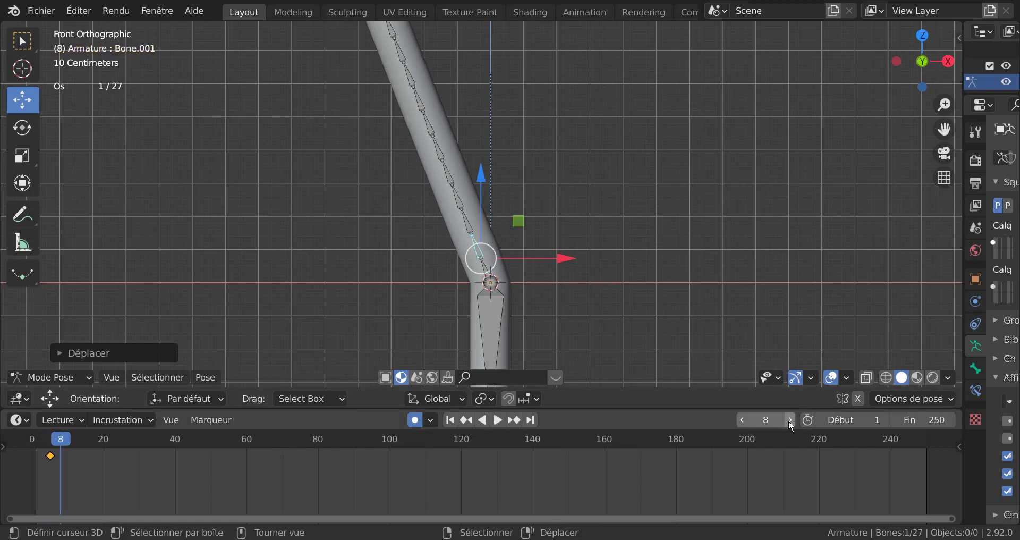
{"action": "left_click", "coordinate": [791, 421]}
{"action": "left_click", "coordinate": [790, 421]}
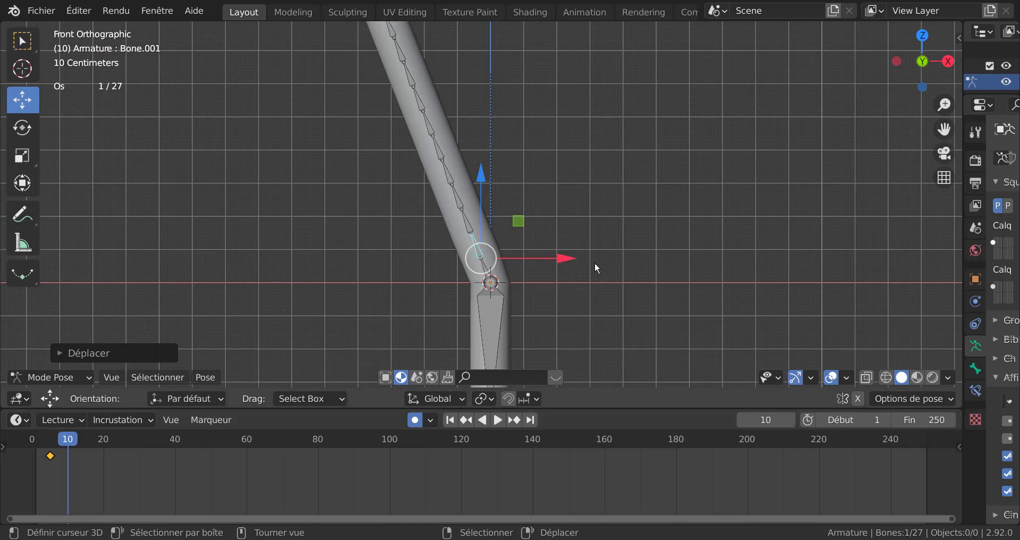
{"action": "key", "text": "r"}
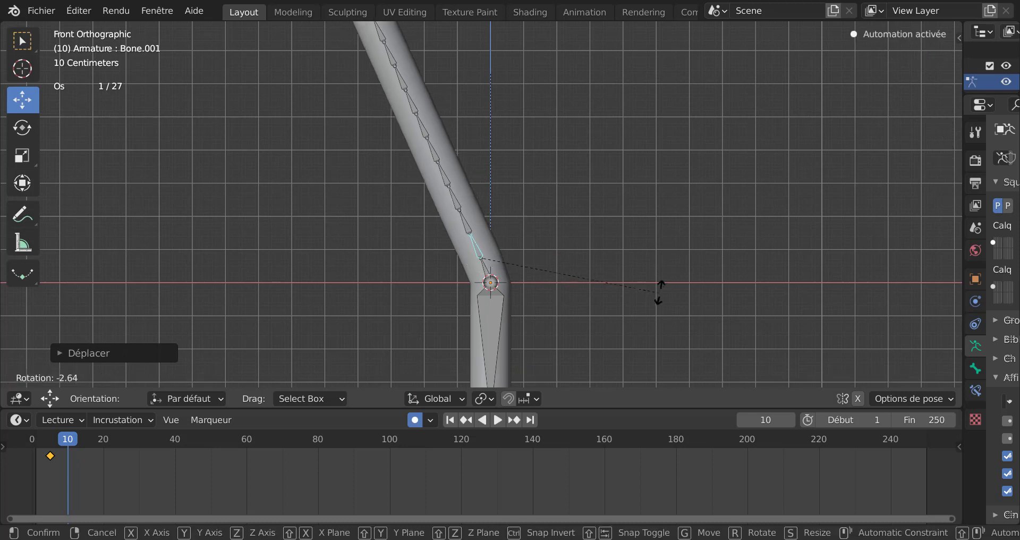
{"action": "left_click", "coordinate": [668, 230]}
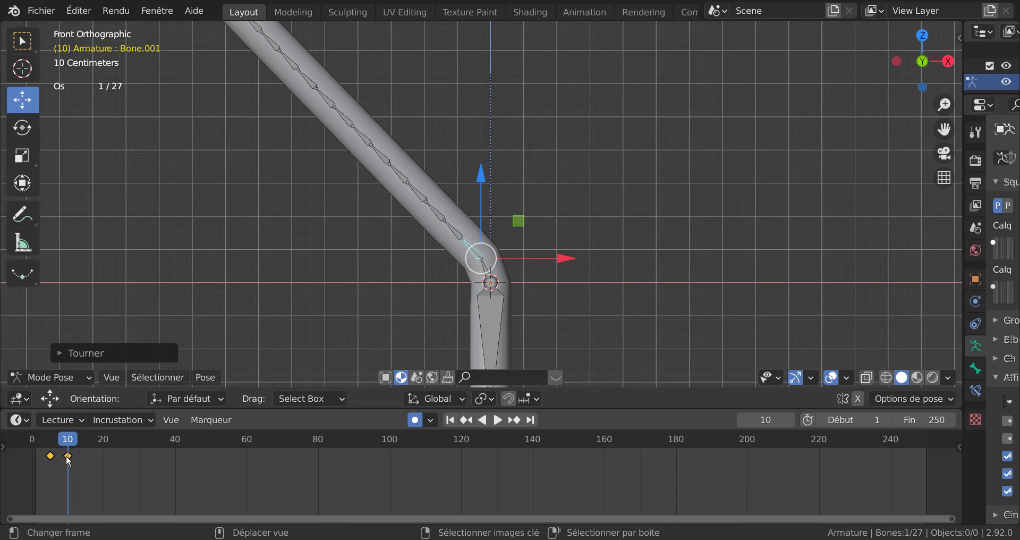
Record a keyframe for Bone.002 at frame 10 and rotate it counterclockwise at frame 15 to continue the bend.
{"action": "left_click", "coordinate": [461, 237]}
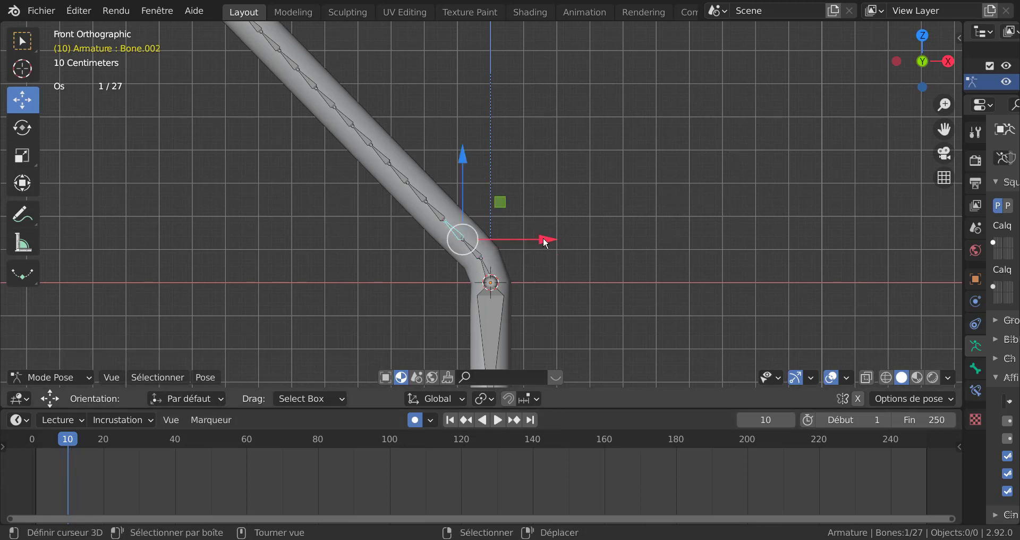
{"action": "left_click_drag", "start_coordinate": [546, 240], "coordinate": [546, 239]}
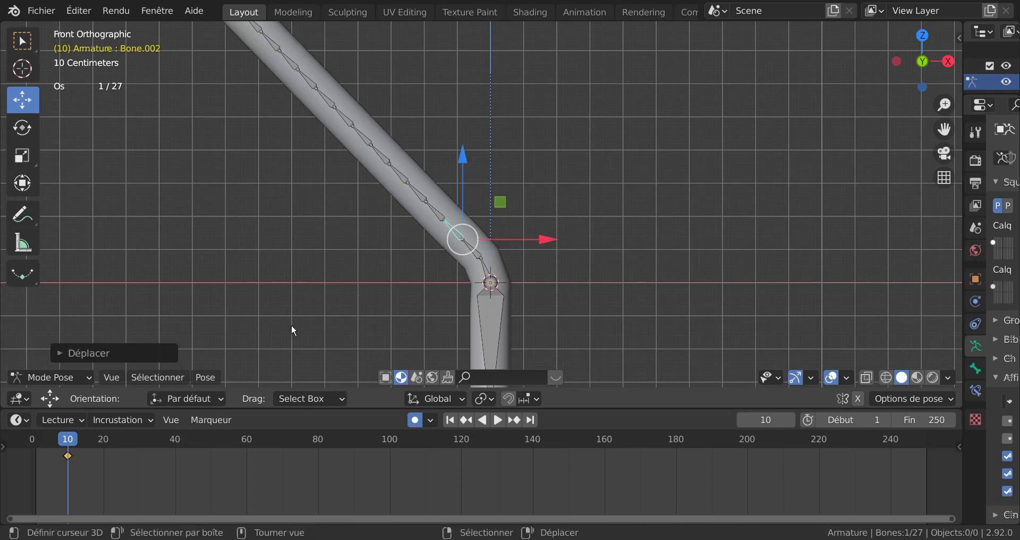
{"action": "left_click", "coordinate": [790, 420]}
{"action": "left_click", "coordinate": [789, 420]}
{"action": "left_click", "coordinate": [790, 420]}
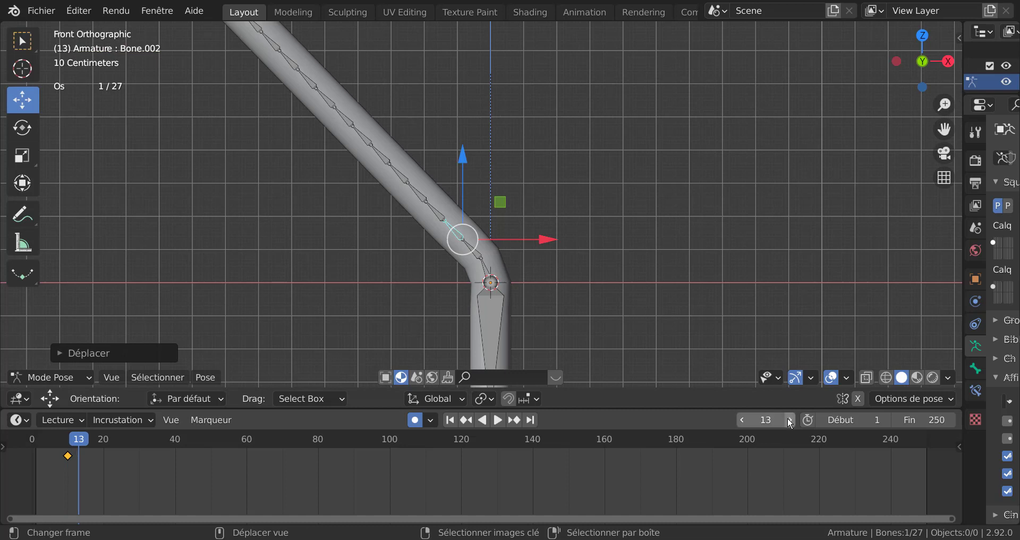
{"action": "left_click", "coordinate": [790, 420]}
{"action": "left_click", "coordinate": [790, 420]}
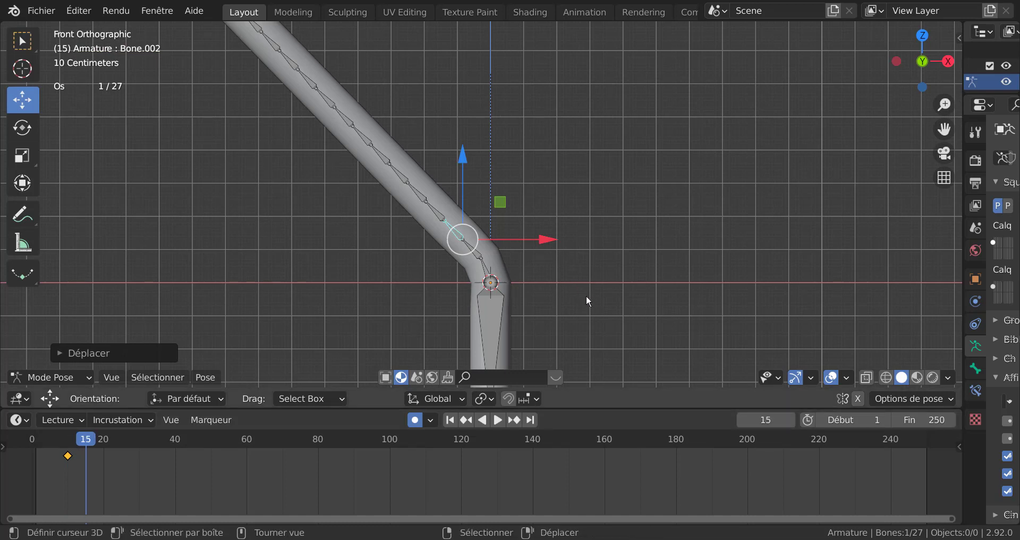
{"action": "key", "text": "r"}
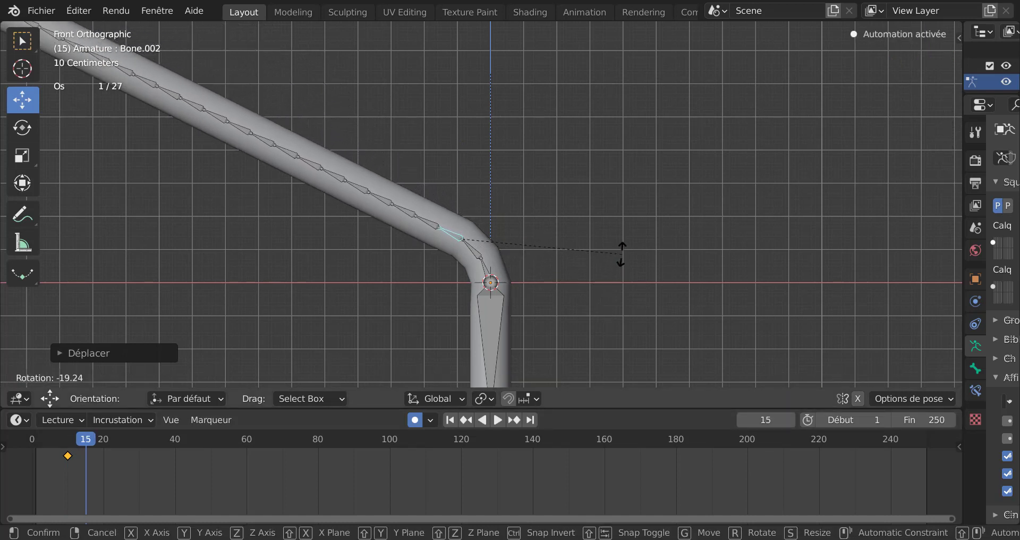
{"action": "left_click", "coordinate": [621, 246]}
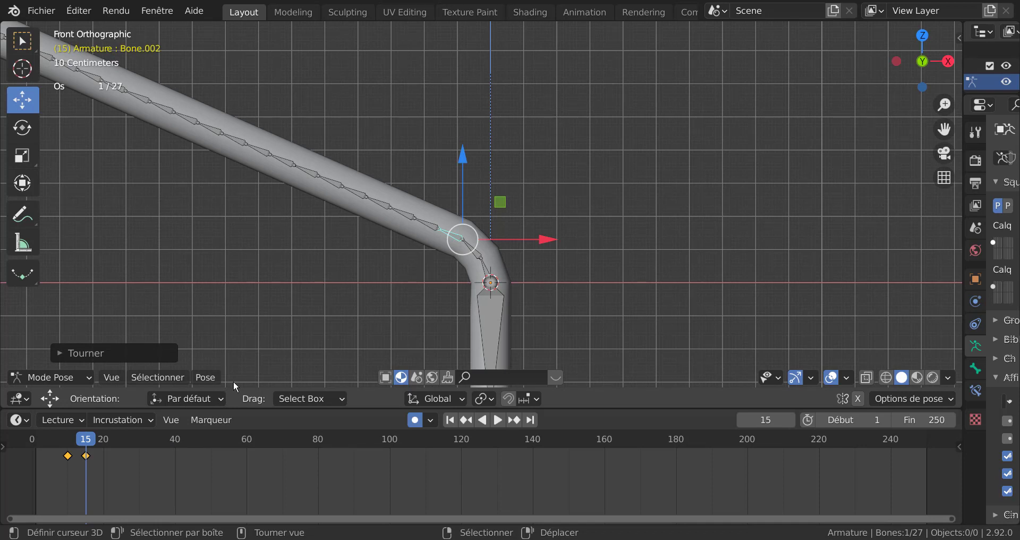
Record a keyframe for Bone.003 at frame 15 and rotate it counterclockwise at frame 20 until the upper cylinder is nearly horizontal.
{"action": "left_click", "coordinate": [430, 225]}
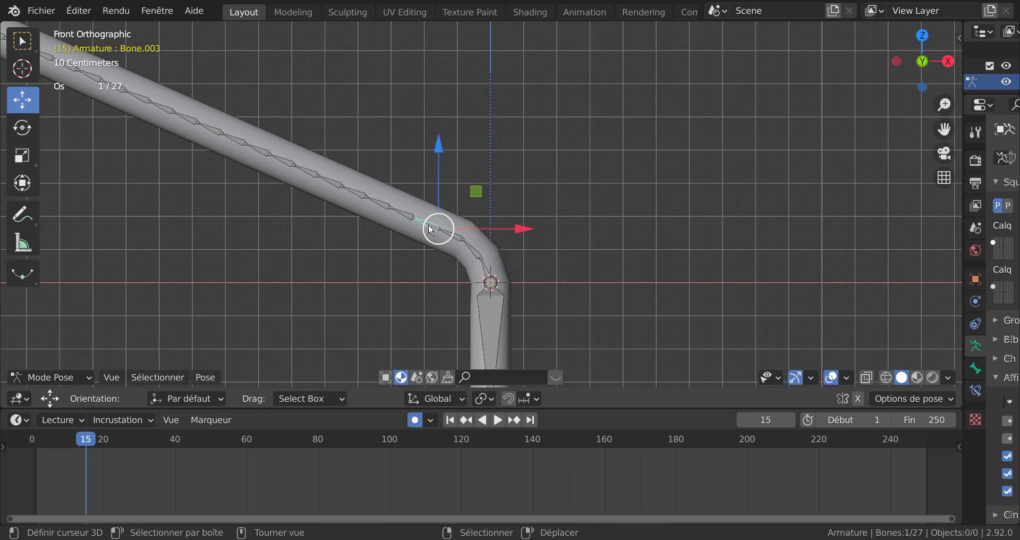
{"action": "left_click", "coordinate": [520, 232]}
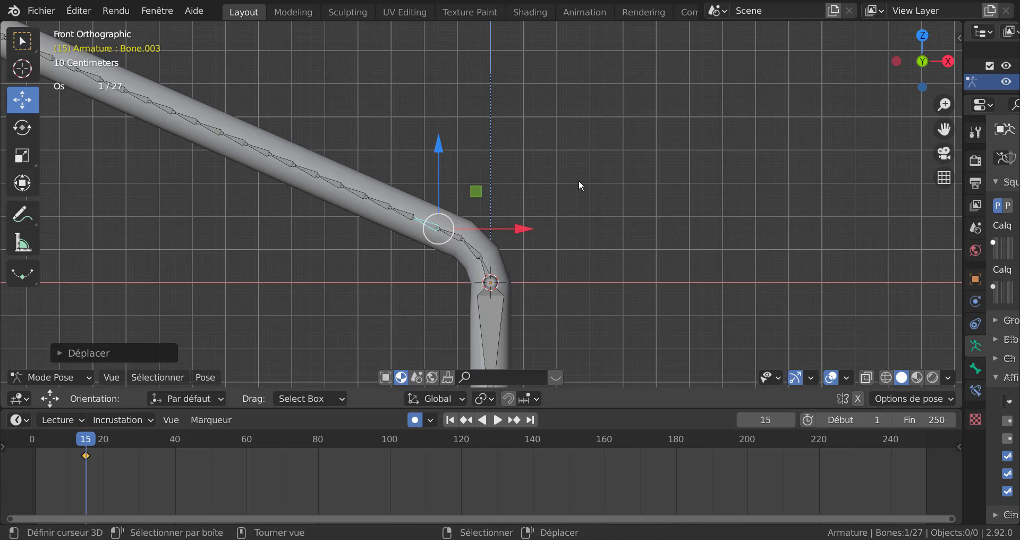
{"action": "left_click", "coordinate": [790, 419]}
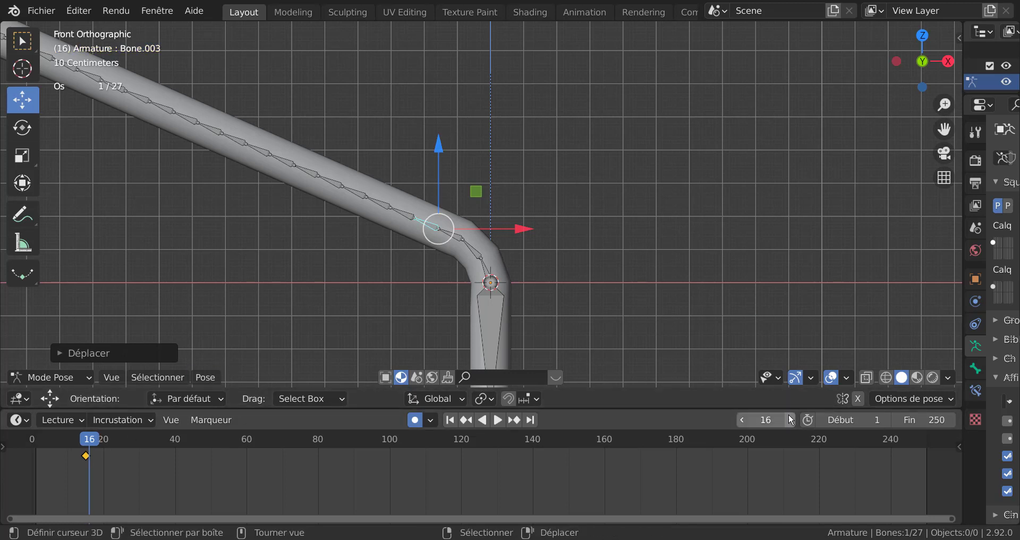
{"action": "left_click", "coordinate": [790, 420]}
{"action": "left_click", "coordinate": [790, 419]}
{"action": "left_click", "coordinate": [790, 420]}
{"action": "left_click", "coordinate": [790, 420]}
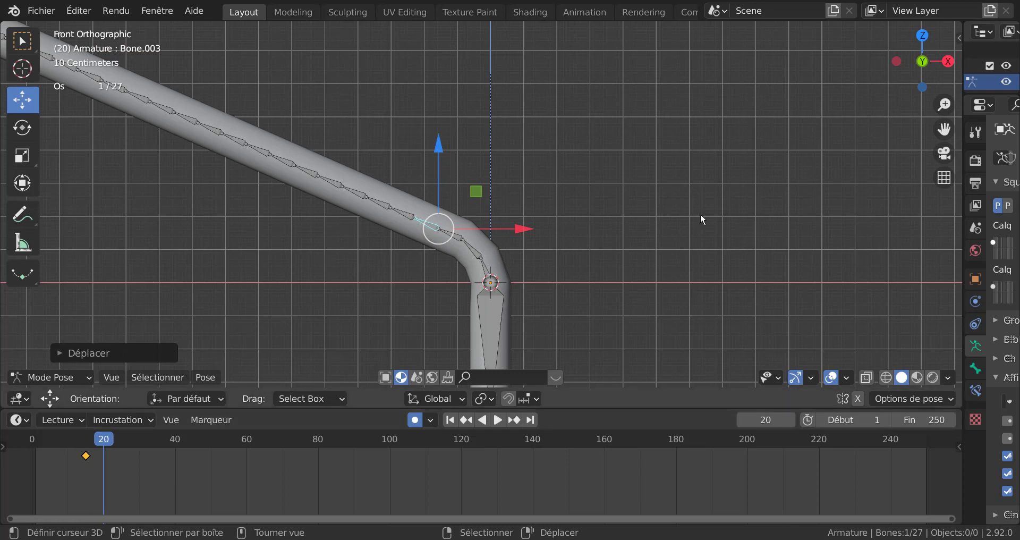
{"action": "key", "text": "r"}
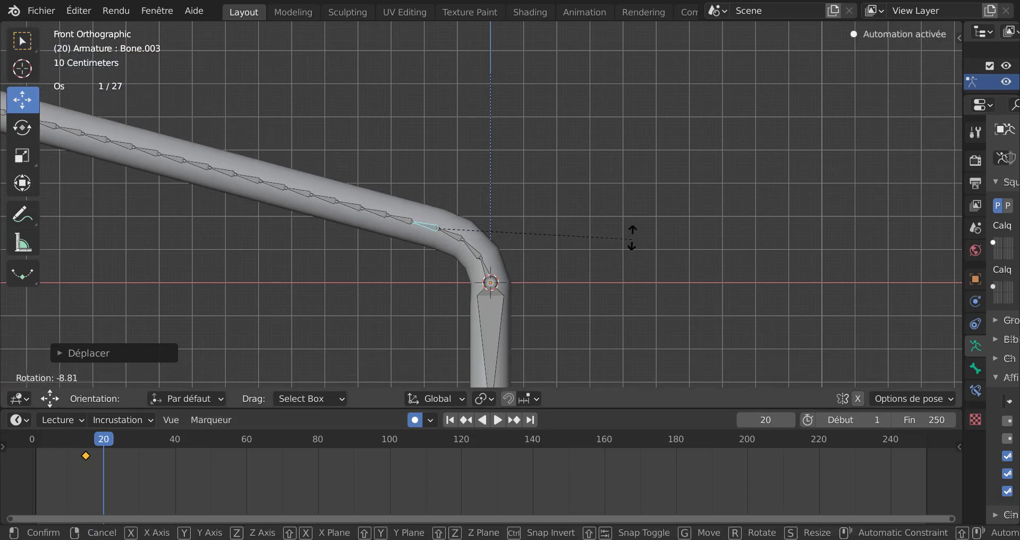
{"action": "left_click", "coordinate": [642, 197]}
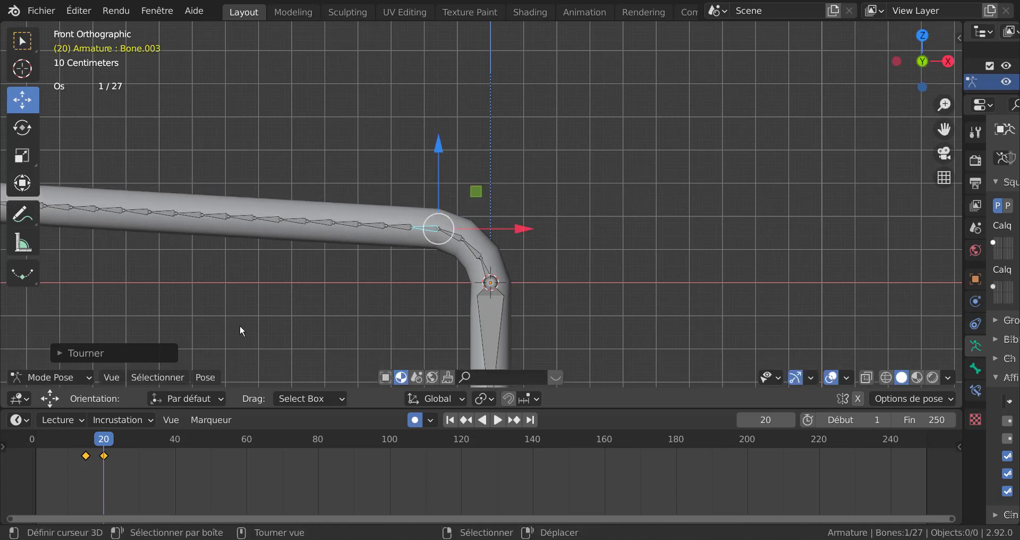
Select Bone.004, the next bone along the chain, and record a keyframe for it at frame 20.
{"action": "left_click", "coordinate": [404, 230]}
{"action": "scroll", "coordinate": [308, 321], "scroll_direction": "down", "scroll_amount": 4}
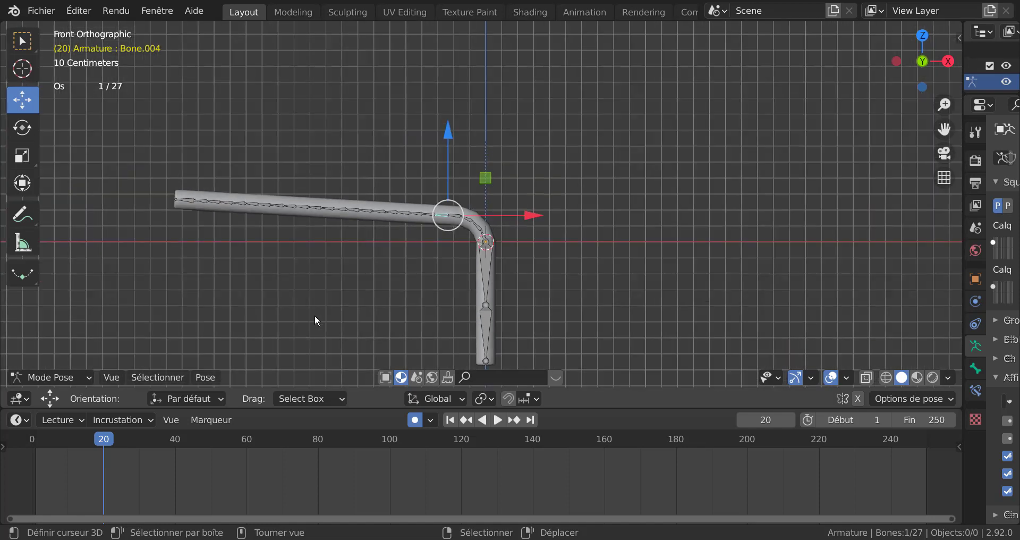
{"action": "left_click", "coordinate": [537, 220]}
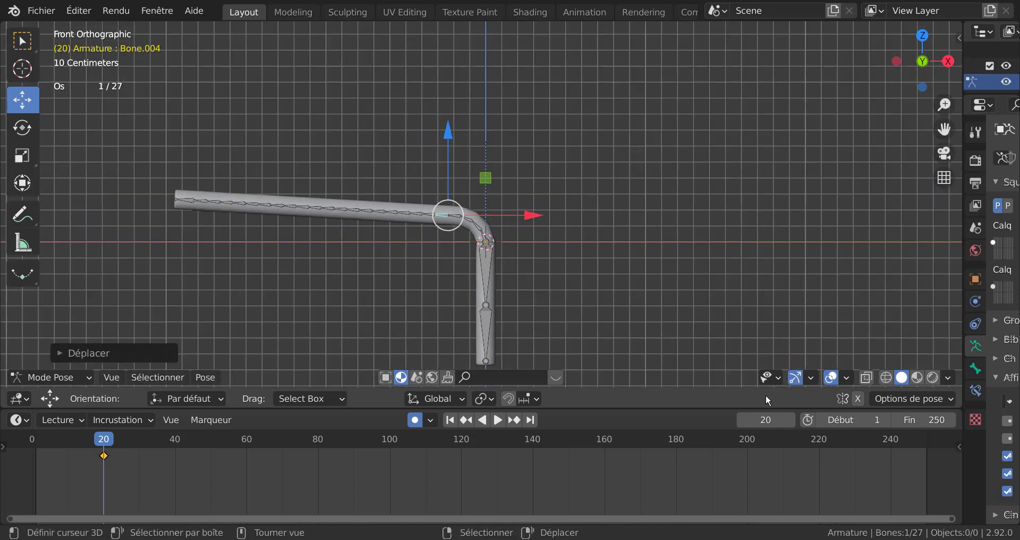
At frame 25, rotate Bone.004 counterclockwise until the upper part of the cylinder lies horizontal.
{"action": "left_click", "coordinate": [790, 419]}
{"action": "left_click", "coordinate": [790, 419]}
{"action": "left_click", "coordinate": [790, 419]}
{"action": "left_click", "coordinate": [789, 419]}
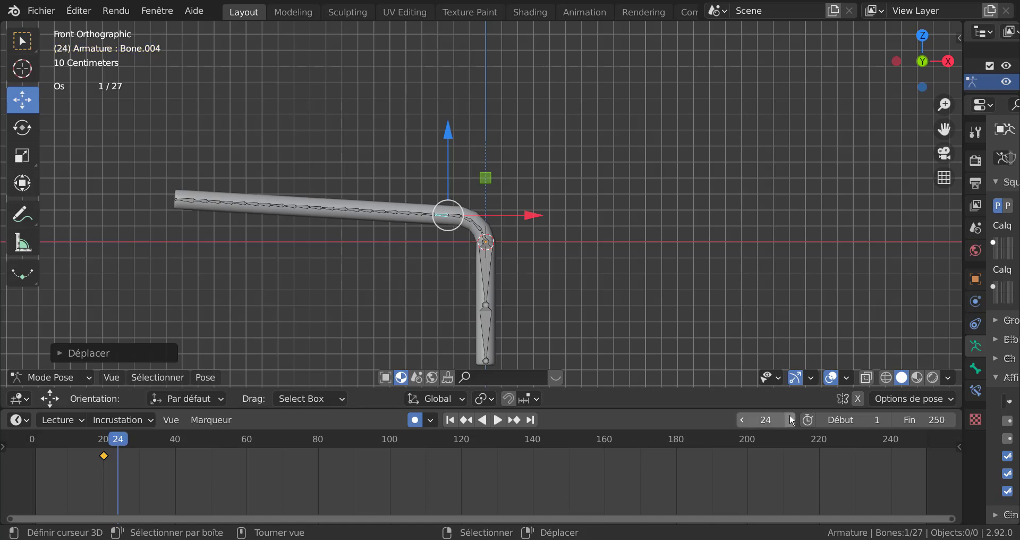
{"action": "left_click", "coordinate": [790, 419]}
{"action": "scroll", "coordinate": [628, 250], "scroll_direction": "up", "scroll_amount": 3}
{"action": "scroll", "coordinate": [628, 250], "scroll_direction": "up", "scroll_amount": 2}
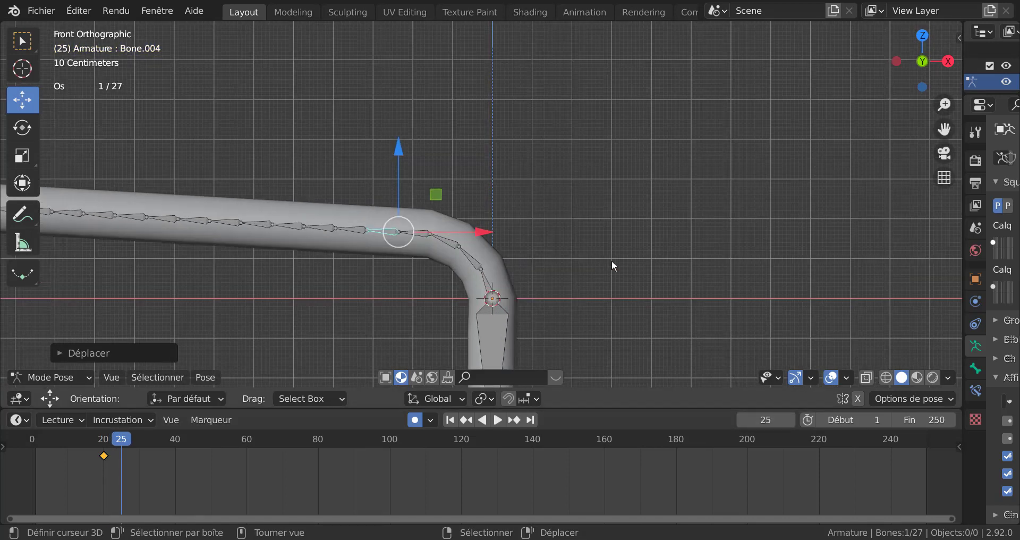
{"action": "key", "text": "r"}
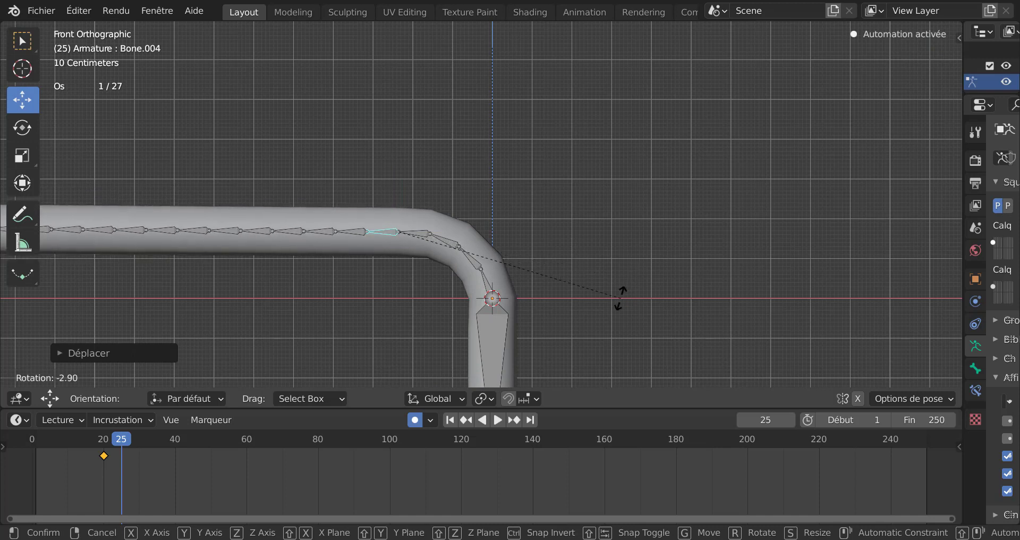
{"action": "left_click", "coordinate": [634, 270]}
{"action": "scroll", "coordinate": [163, 243], "scroll_direction": "down", "scroll_amount": 4}
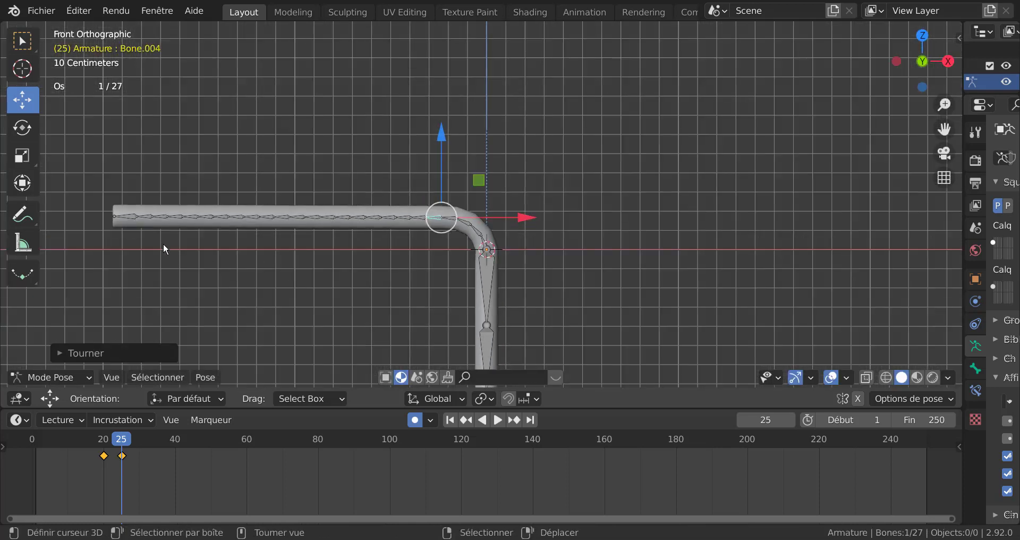
Play the animation from frame 1 and shorten its range to end at frame 73, then stop playback.
{"action": "scroll", "coordinate": [651, 288], "scroll_direction": "down", "scroll_amount": 4}
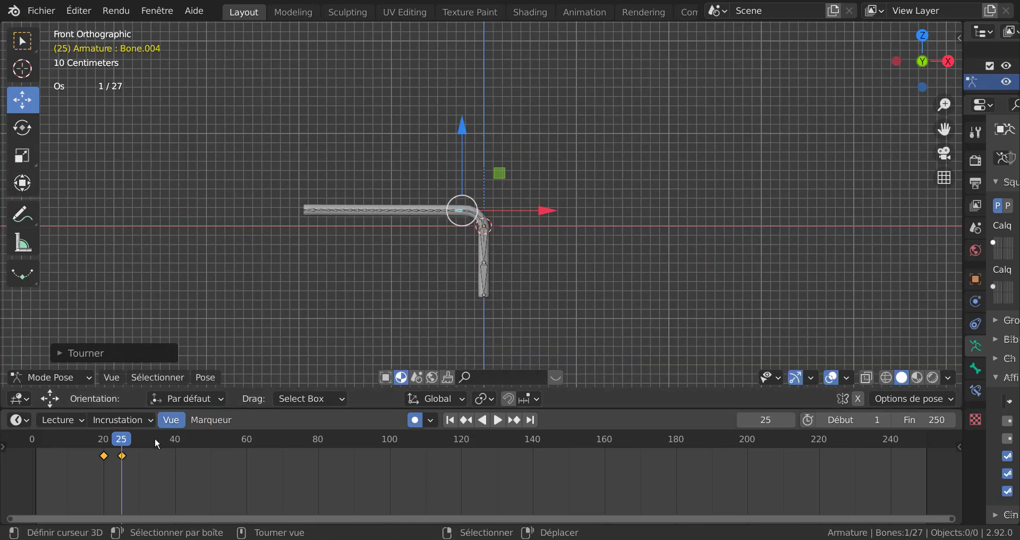
{"action": "left_click_drag", "start_coordinate": [126, 445], "coordinate": [35, 445]}
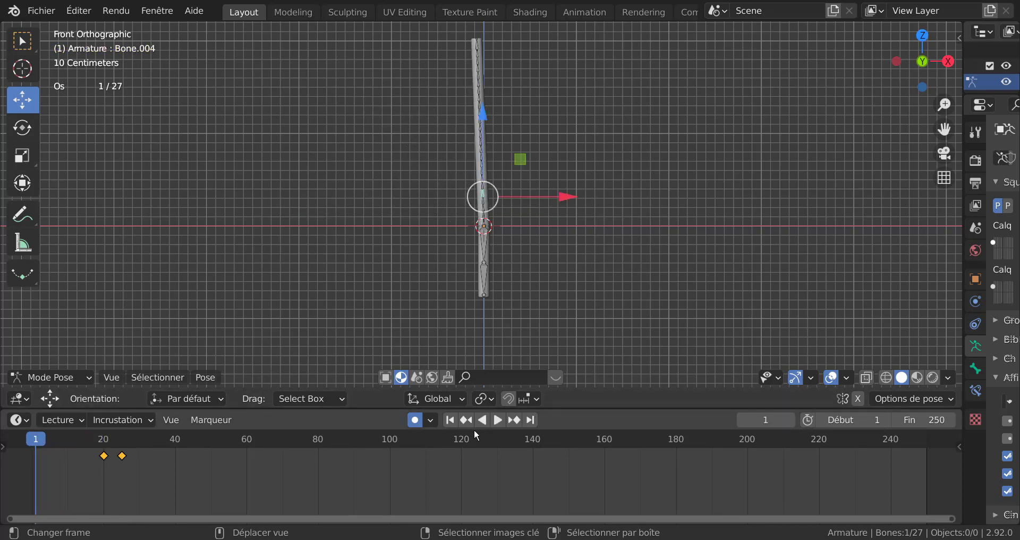
{"action": "left_click", "coordinate": [497, 419]}
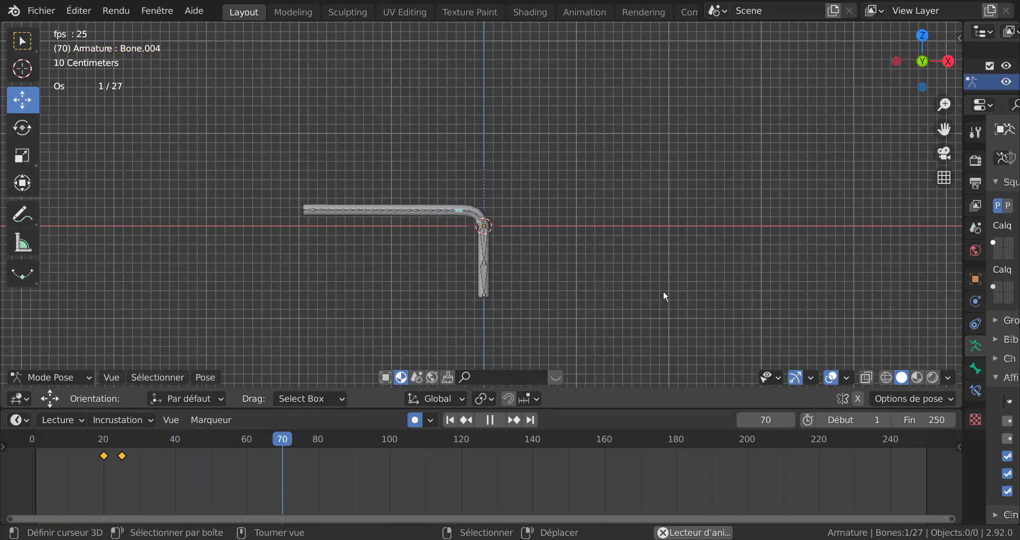
{"action": "left_click_drag", "start_coordinate": [930, 420], "coordinate": [839, 420]}
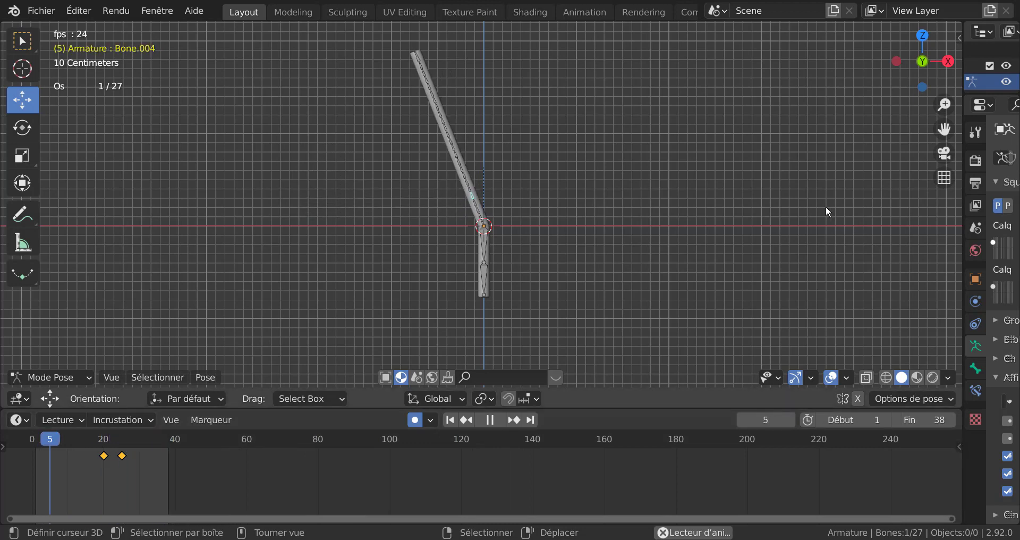
{"action": "scroll", "coordinate": [640, 228], "scroll_direction": "up", "scroll_amount": 6}
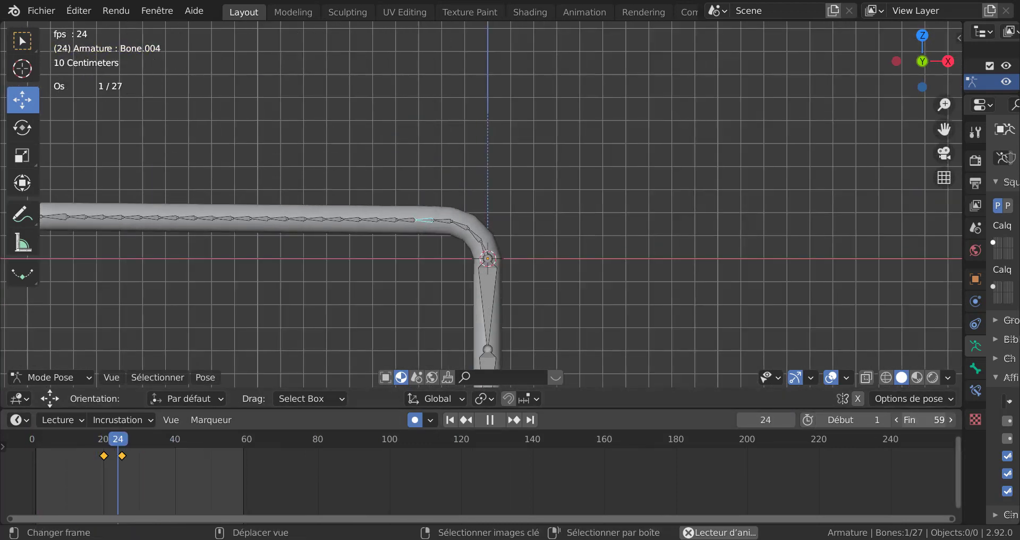
{"action": "left_click_drag", "start_coordinate": [925, 420], "coordinate": [941, 420]}
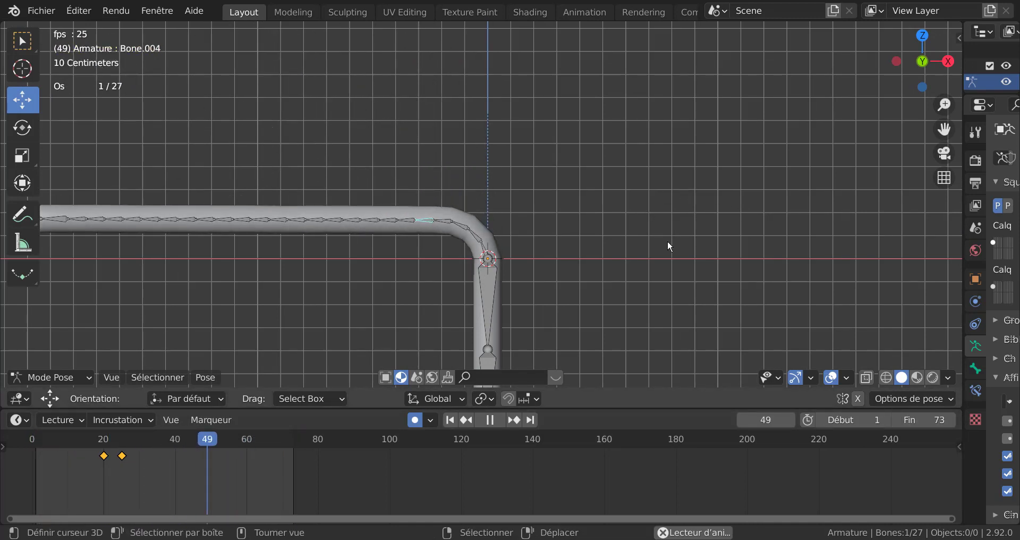
{"action": "scroll", "coordinate": [611, 241], "scroll_direction": "down", "scroll_amount": 4}
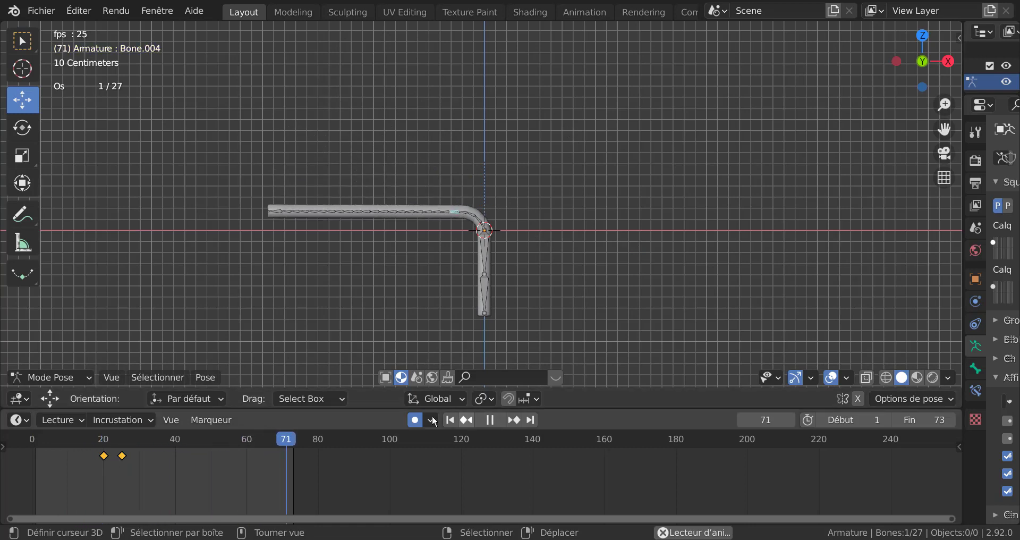
{"action": "left_click", "coordinate": [489, 420]}
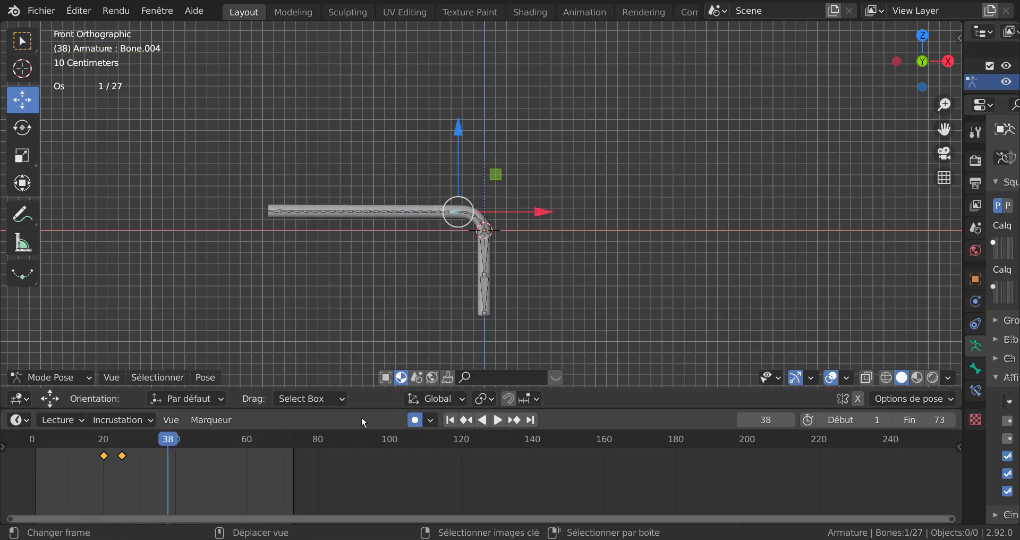
At frame 30, select all bones in the bent upper part of the cylinder and record a keyframe for them.
{"action": "left_click_drag", "start_coordinate": [171, 442], "coordinate": [124, 441]}
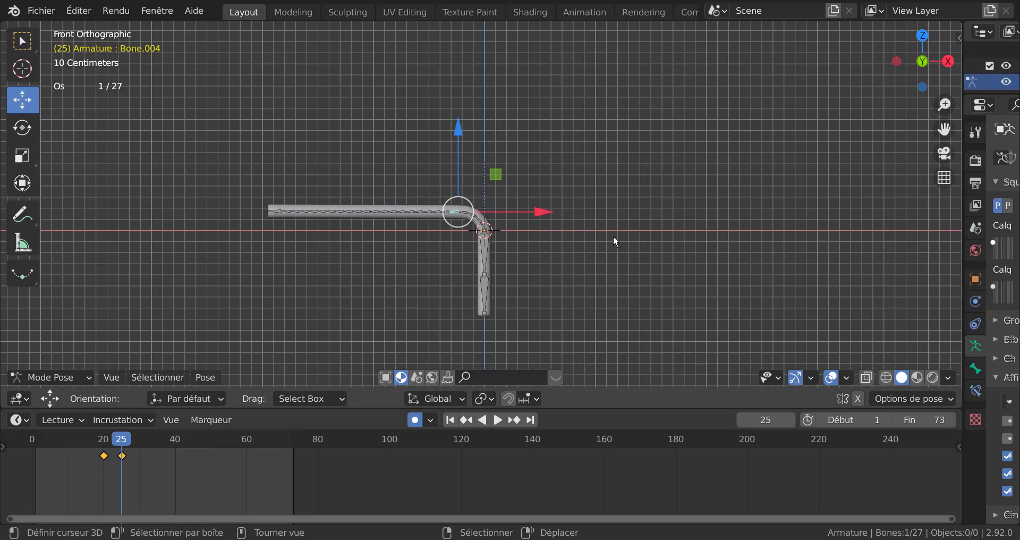
{"action": "scroll", "coordinate": [366, 263], "scroll_direction": "up", "scroll_amount": 1}
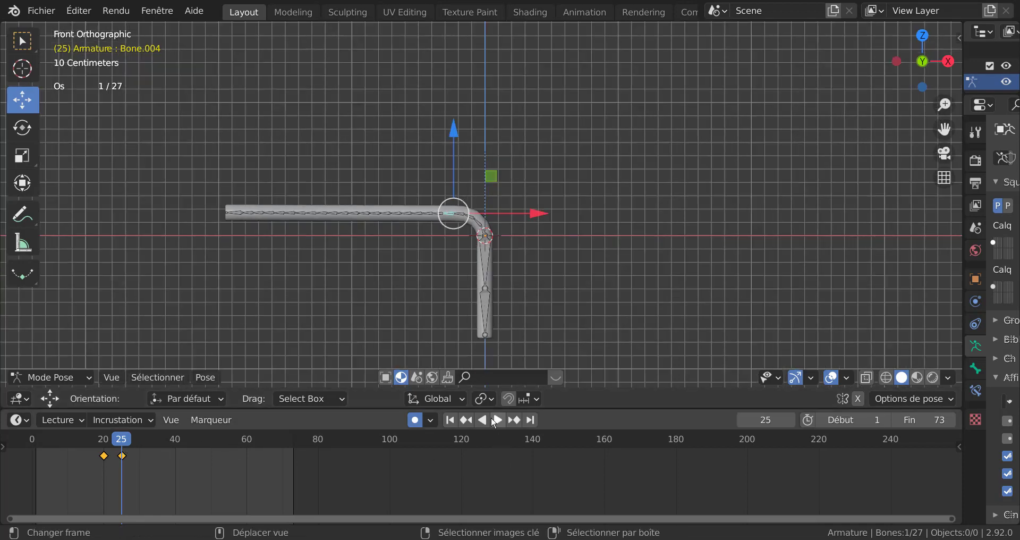
{"action": "left_click", "coordinate": [791, 419]}
{"action": "left_click", "coordinate": [791, 419]}
{"action": "left_click", "coordinate": [791, 420]}
{"action": "left_click", "coordinate": [790, 420]}
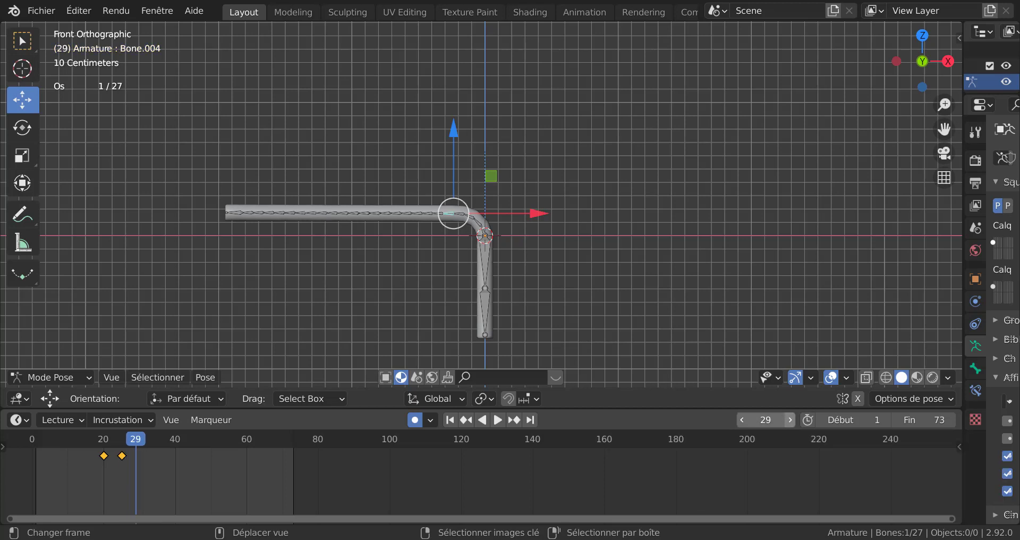
{"action": "left_click", "coordinate": [791, 420]}
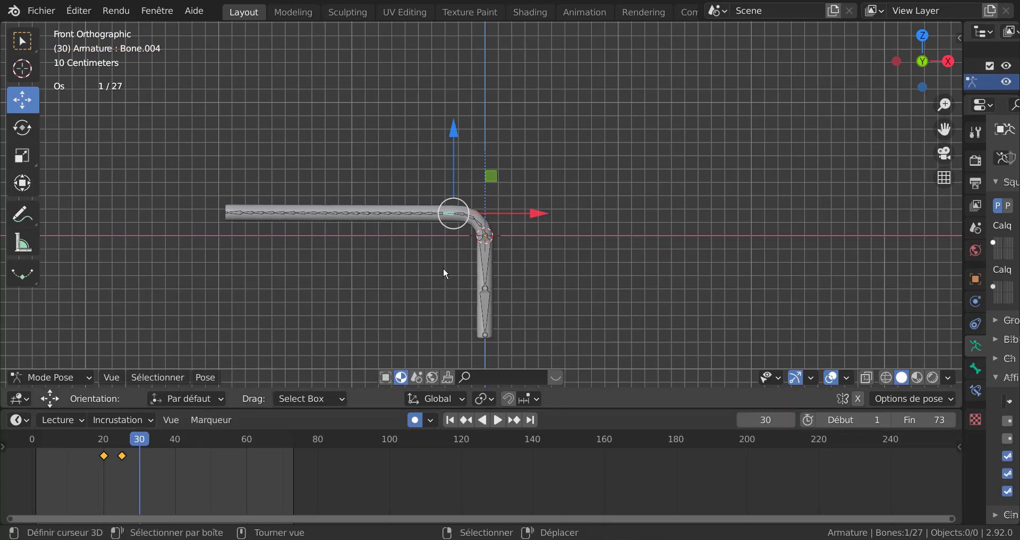
{"action": "scroll", "coordinate": [486, 254], "scroll_direction": "up", "scroll_amount": 2}
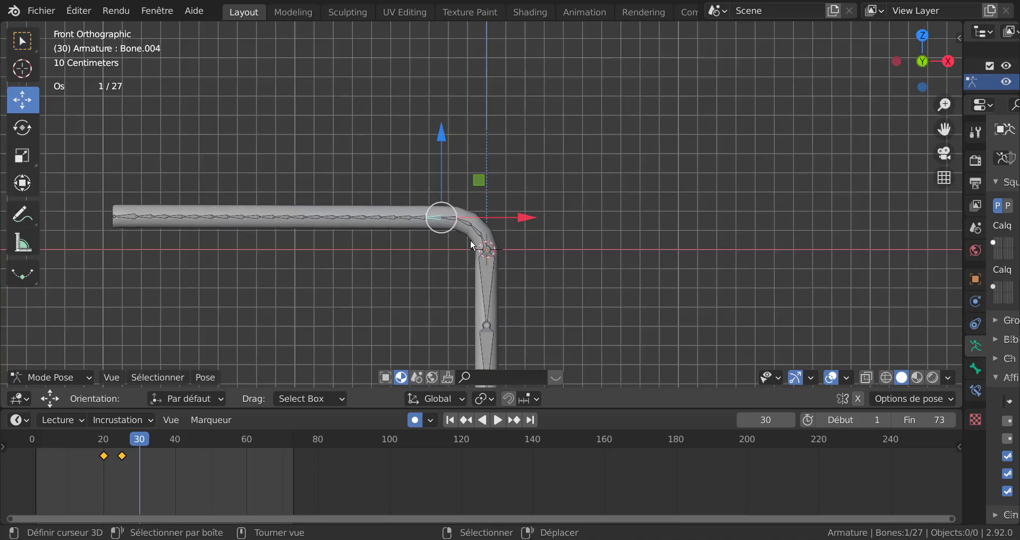
{"action": "key", "text": "c"}
{"action": "mouse_move", "coordinate": [473, 237]}
{"action": "left_mouse_down"}
{"action": "mouse_move", "coordinate": [463, 225]}
{"action": "mouse_move", "coordinate": [352, 219]}
{"action": "mouse_move", "coordinate": [114, 218]}
{"action": "mouse_move", "coordinate": [289, 158]}
{"action": "left_mouse_up"}
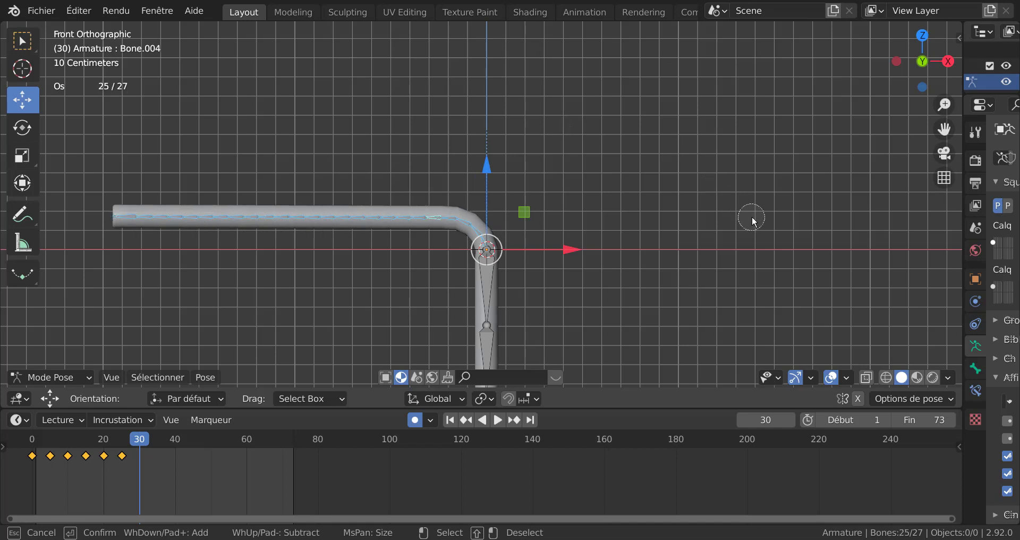
{"action": "key", "text": "Escape"}
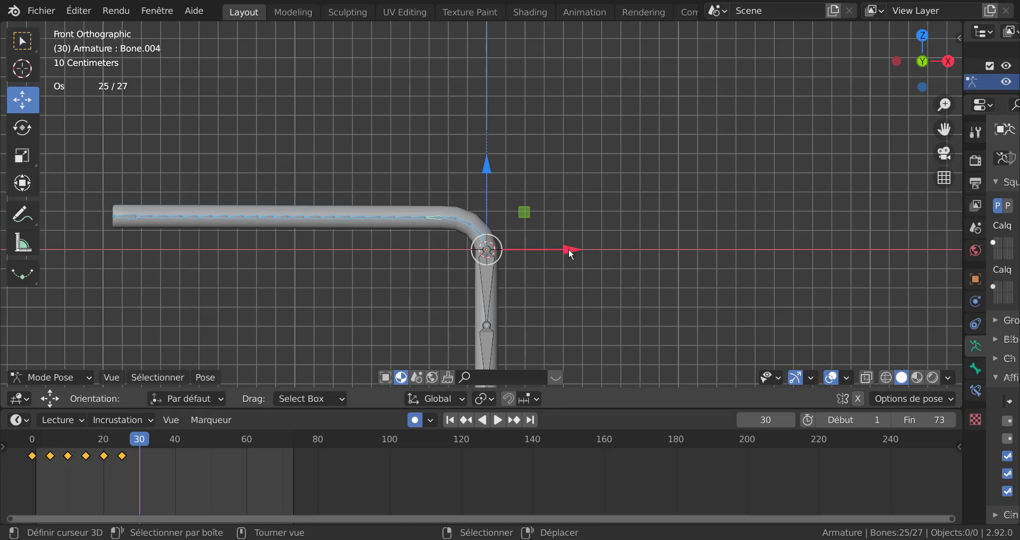
{"action": "left_click_drag", "start_coordinate": [569, 253], "coordinate": [568, 249]}
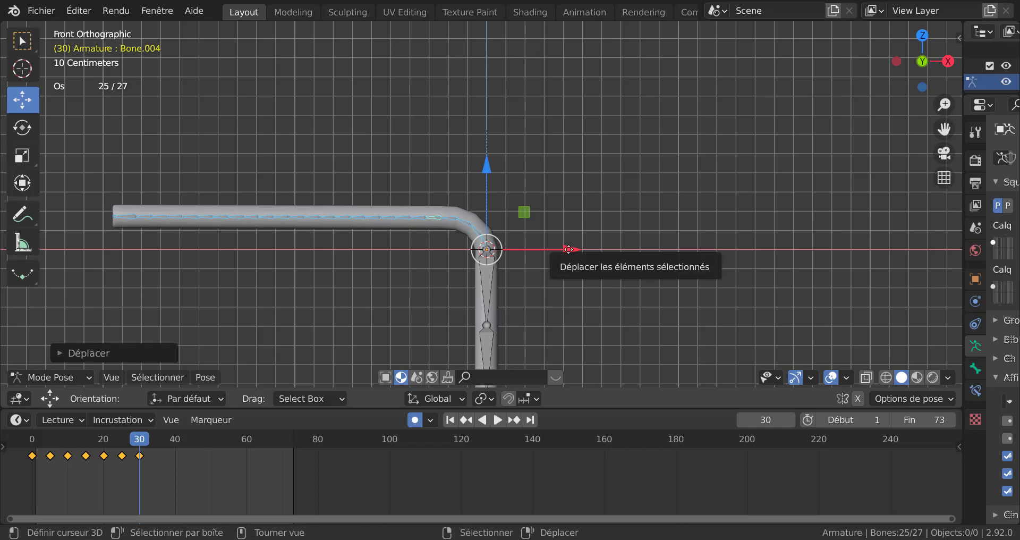
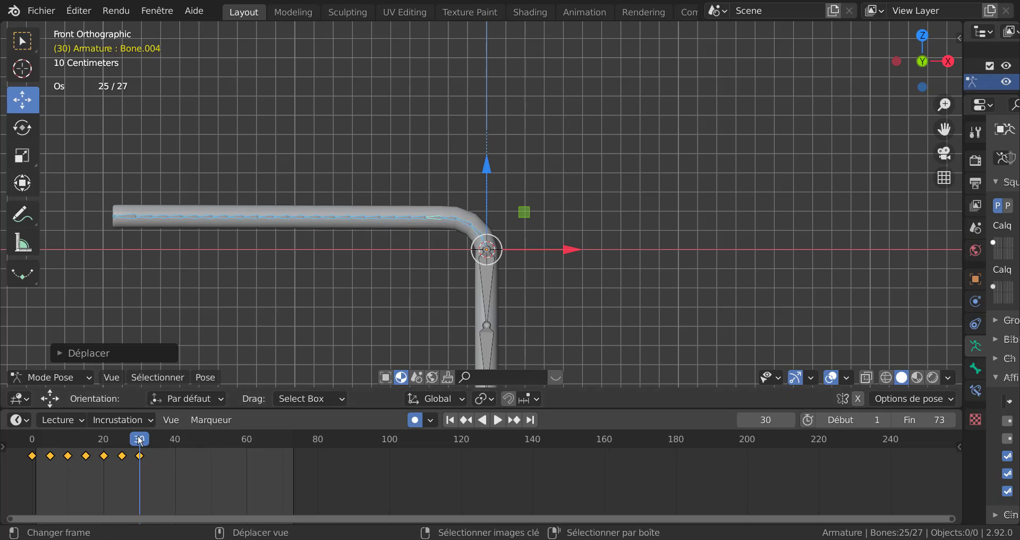
Move to frame 80 and set the animation's end frame to 90.
{"action": "left_click_drag", "start_coordinate": [140, 440], "coordinate": [320, 438]}
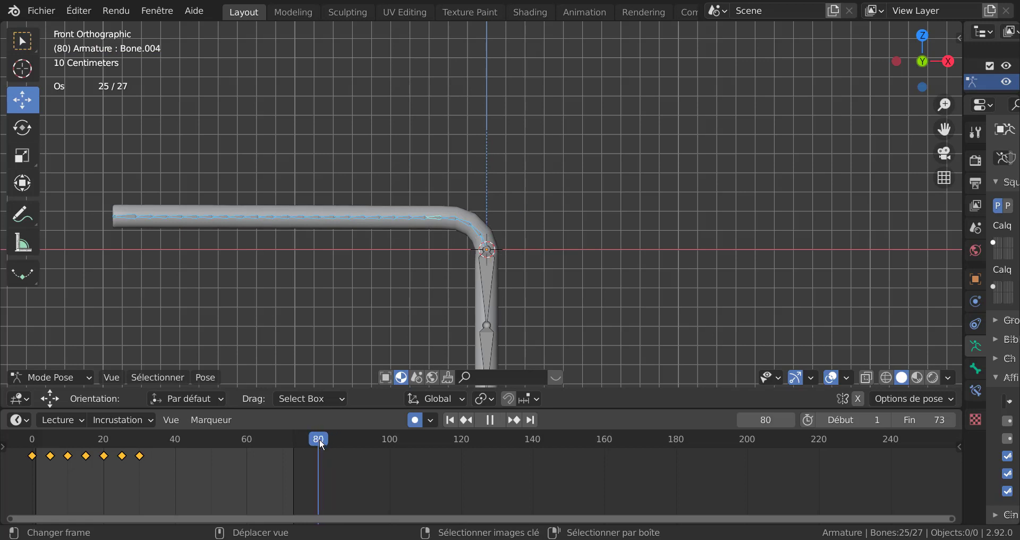
{"action": "left_click", "coordinate": [937, 420]}
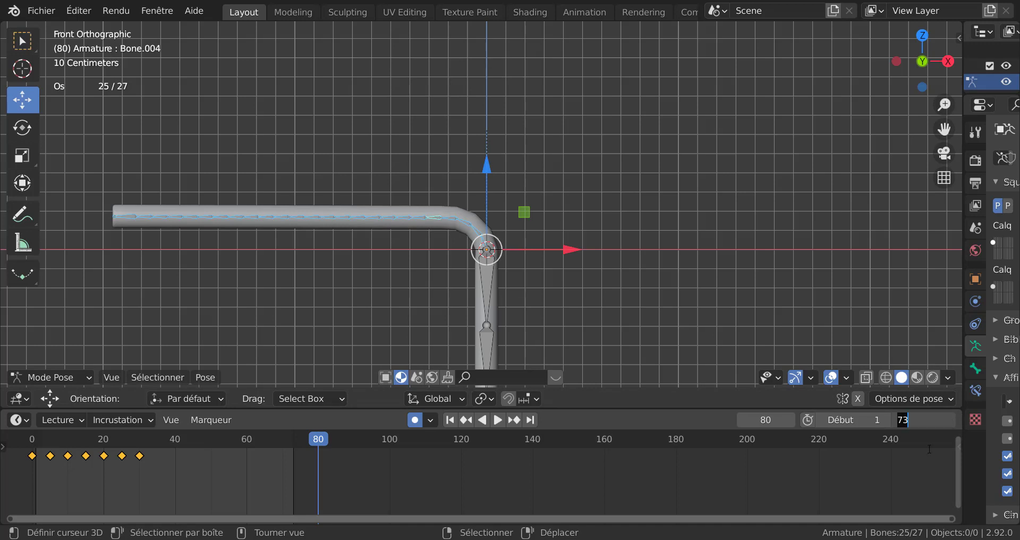
{"action": "type", "text": "90"}
{"action": "key", "text": "Return"}
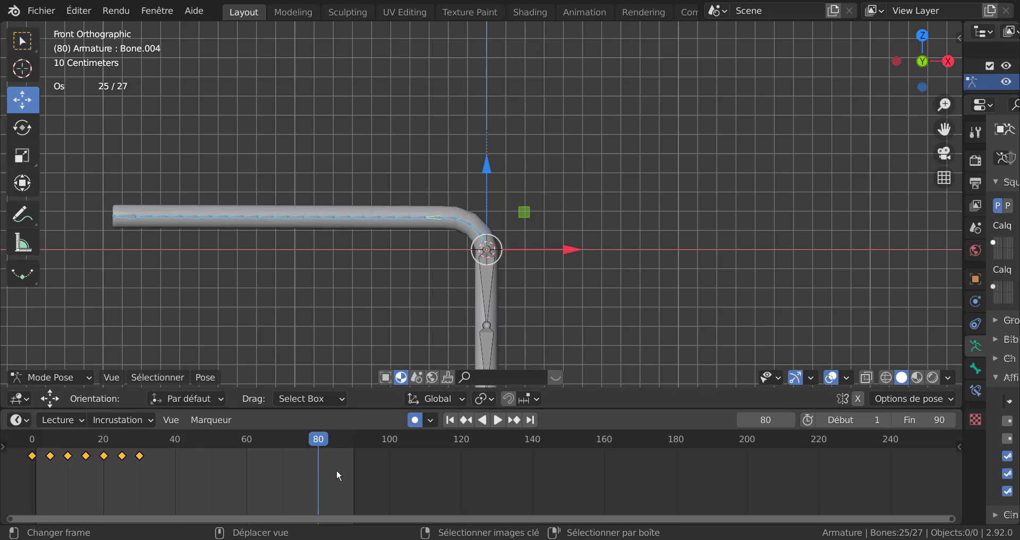
Set the transform pivot point to individual origins and try rotating the selected bones about 16° at frame 80.
{"action": "scroll", "coordinate": [527, 273], "scroll_direction": "up", "scroll_amount": 4}
{"action": "scroll", "coordinate": [526, 276], "scroll_direction": "down", "scroll_amount": 1}
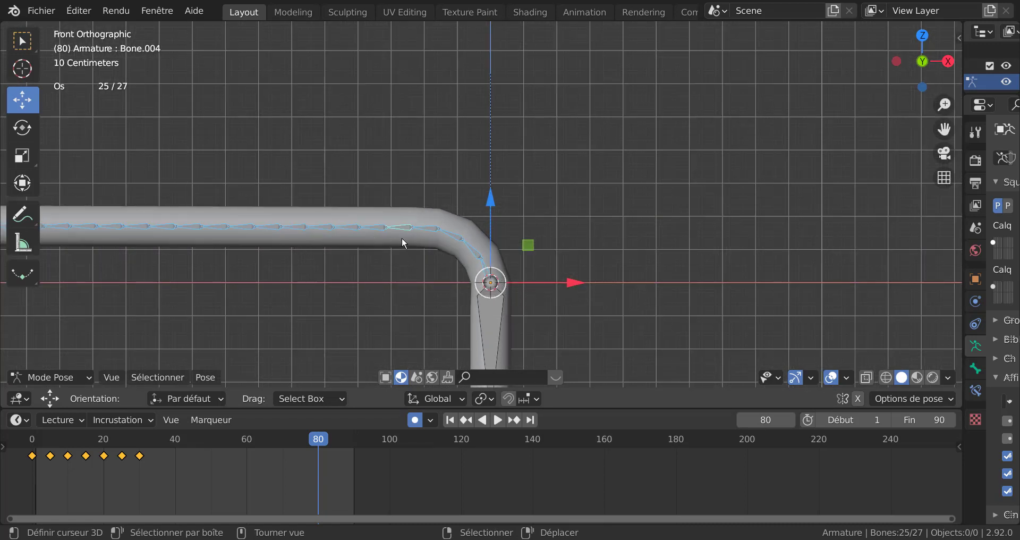
{"action": "scroll", "coordinate": [402, 239], "scroll_direction": "down", "scroll_amount": 3}
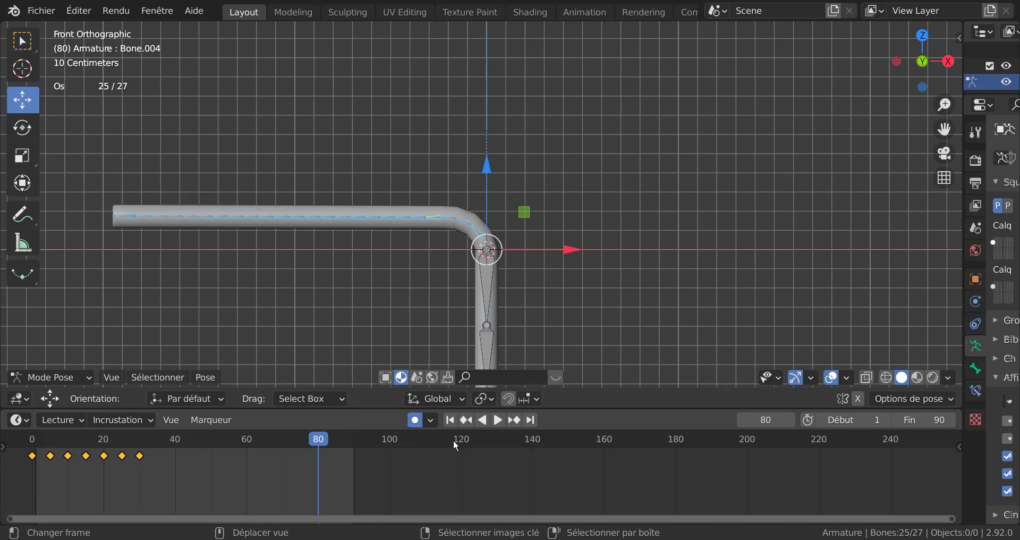
{"action": "left_click", "coordinate": [484, 399]}
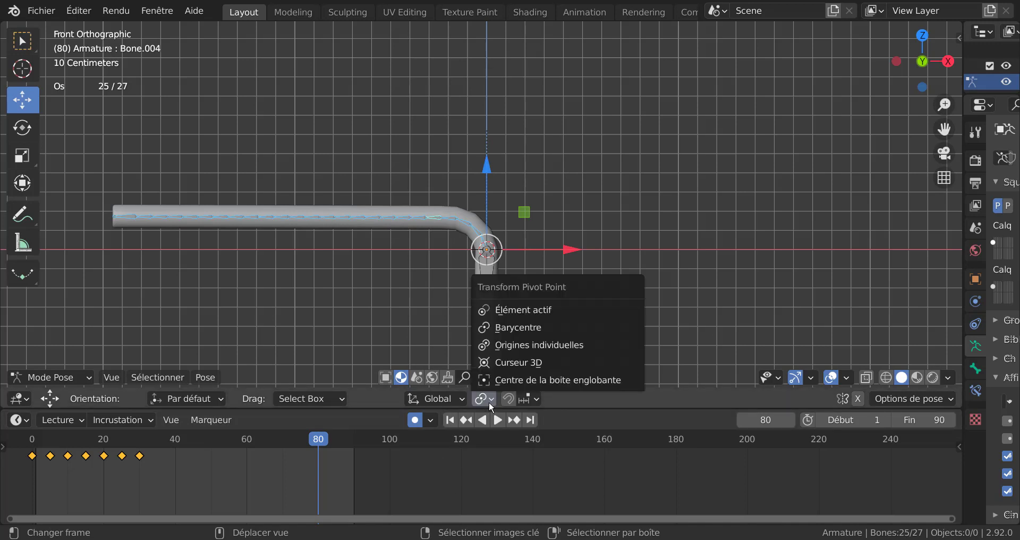
{"action": "left_click", "coordinate": [527, 345]}
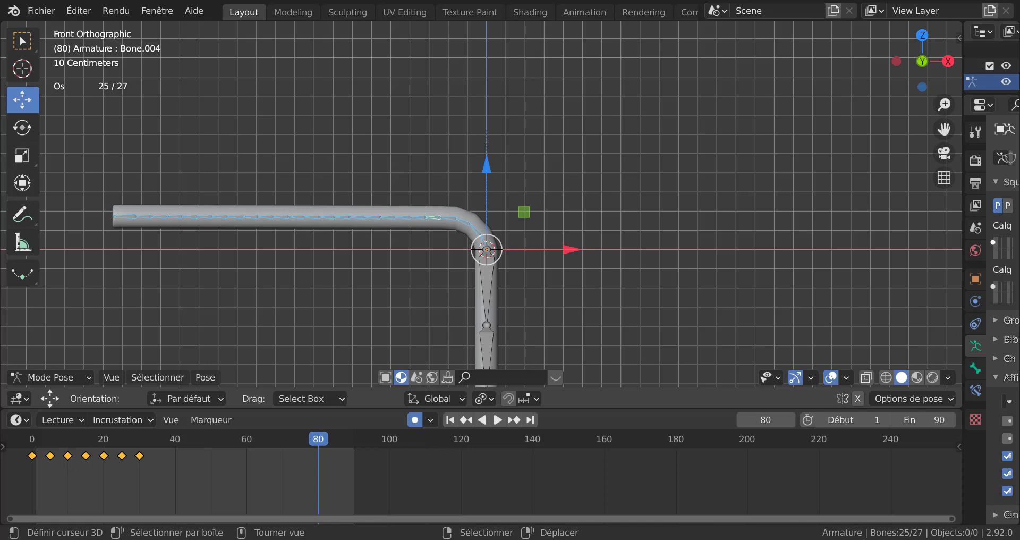
{"action": "key", "text": "r"}
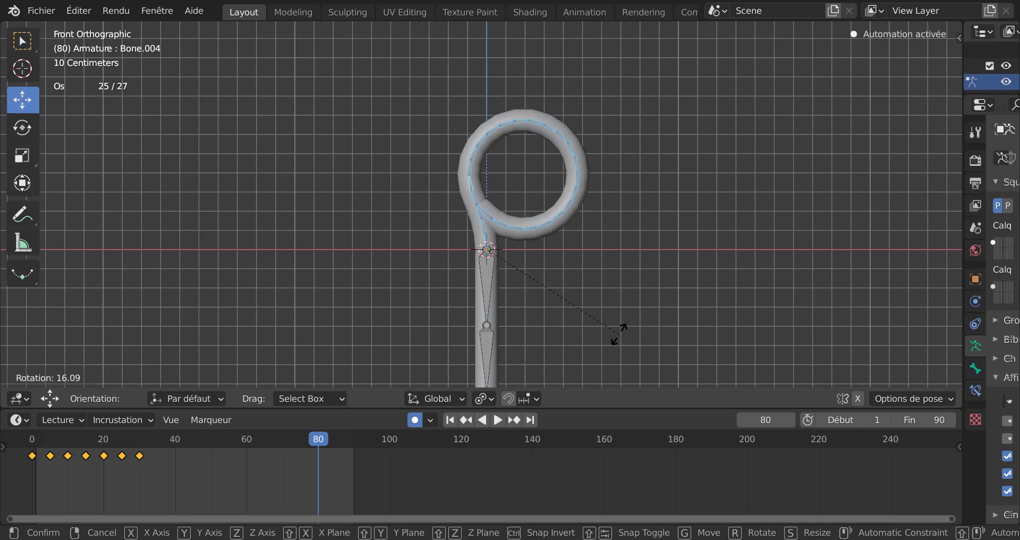
{"action": "key", "text": "Escape"}
Remove the first two bones at the base of the bend from the selection, keeping the rest of the chain selected.
{"action": "scroll", "coordinate": [472, 299], "scroll_direction": "up", "scroll_amount": 3}
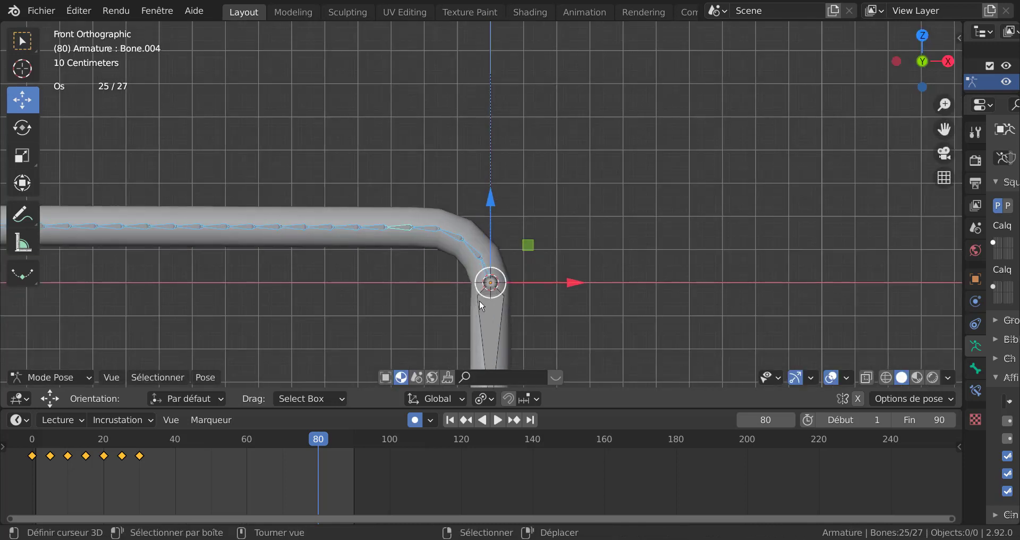
{"action": "left_click", "coordinate": [486, 273], "text": "shift"}
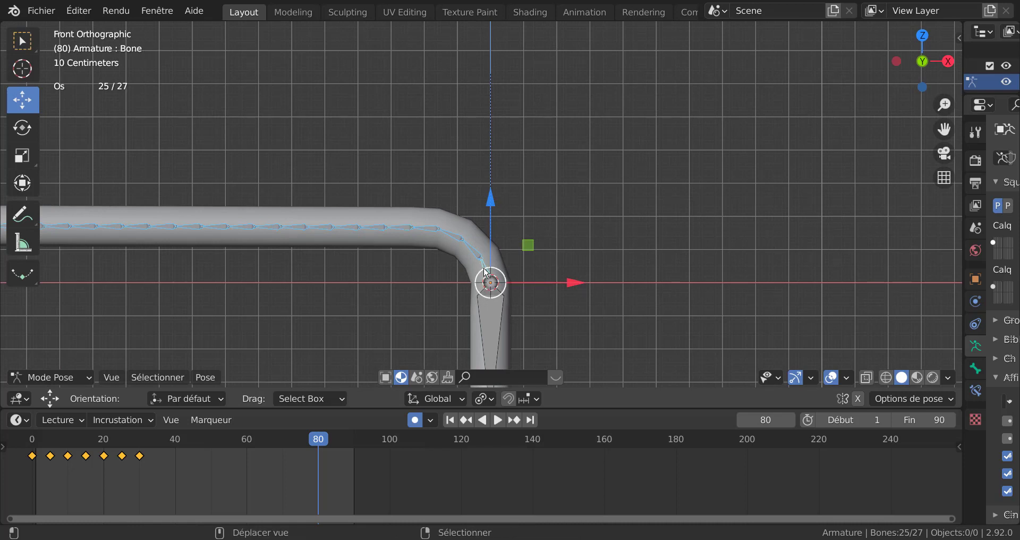
{"action": "left_click", "coordinate": [478, 258], "text": "shift"}
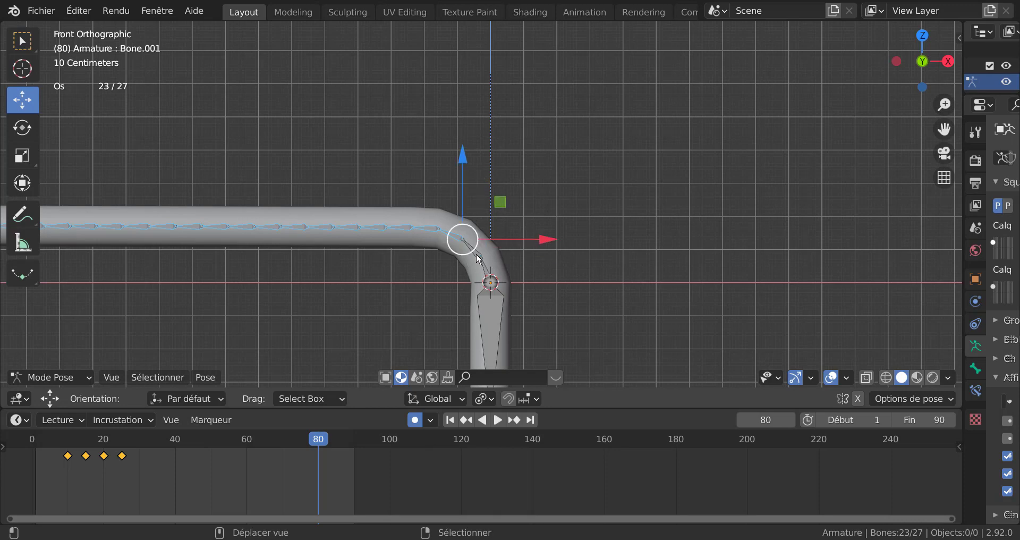
{"action": "scroll", "coordinate": [652, 282], "scroll_direction": "down", "scroll_amount": 4}
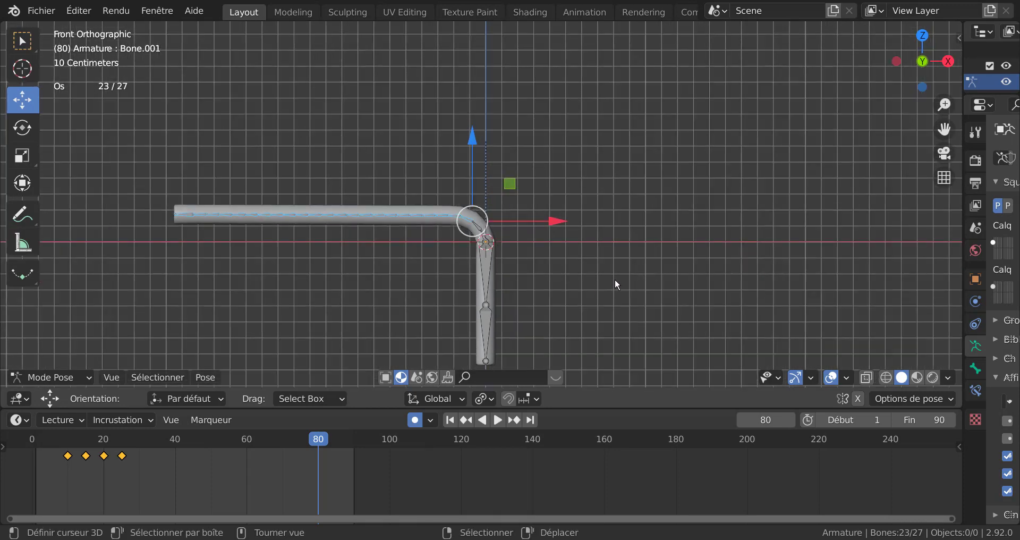
Try rotating the selected bones about 15° at frame 80, and about 13° with one more bone at the bend added to the selection.
{"action": "key", "text": "r"}
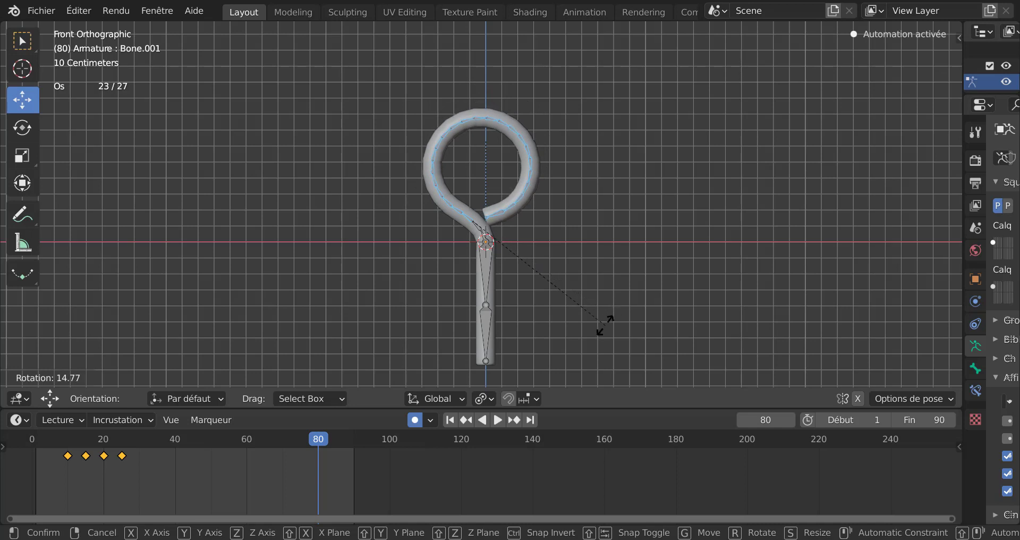
{"action": "right_click", "coordinate": [605, 325]}
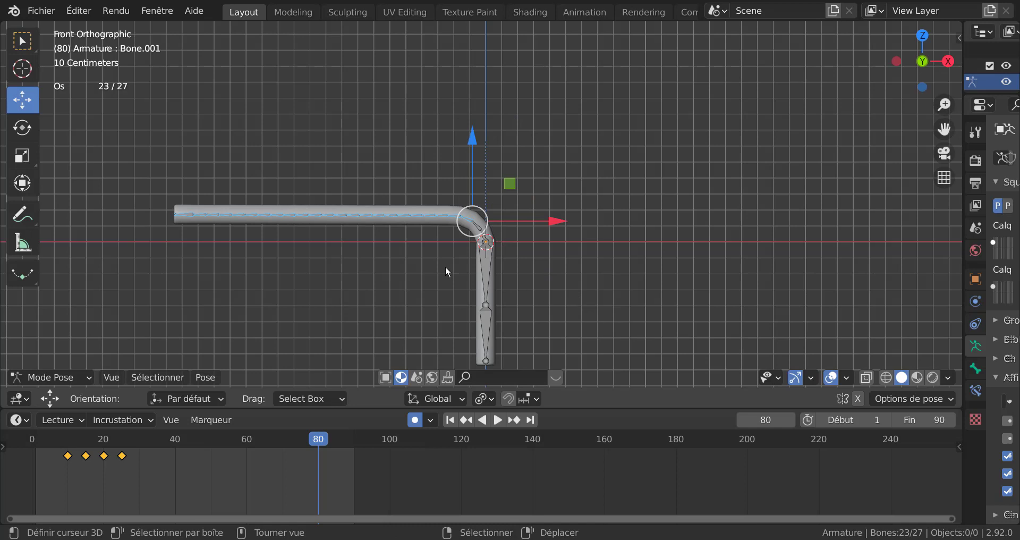
{"action": "scroll", "coordinate": [446, 267], "scroll_direction": "up", "scroll_amount": 3}
{"action": "right_click", "coordinate": [469, 239], "text": "shift"}
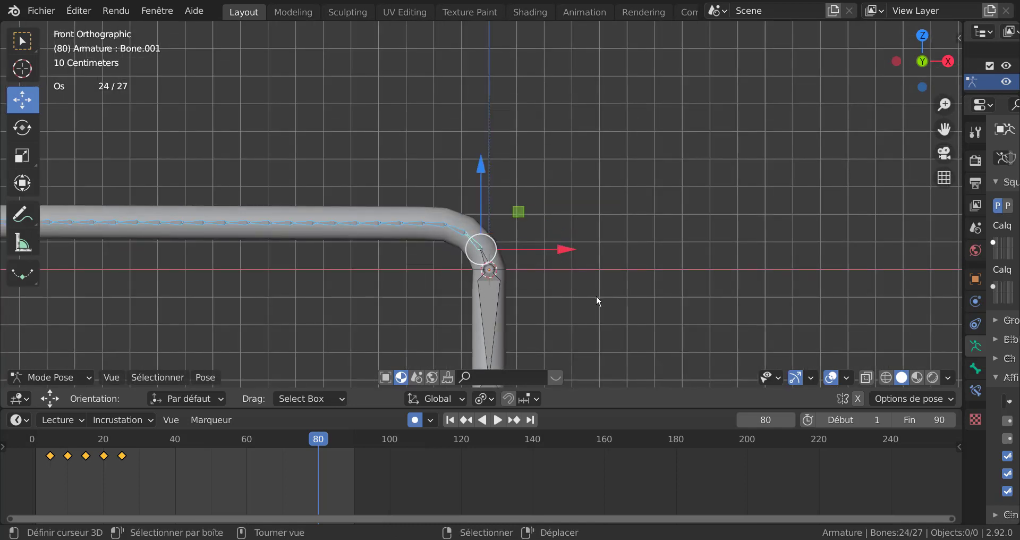
{"action": "scroll", "coordinate": [597, 297], "scroll_direction": "down", "scroll_amount": 2}
{"action": "key", "text": "r"}
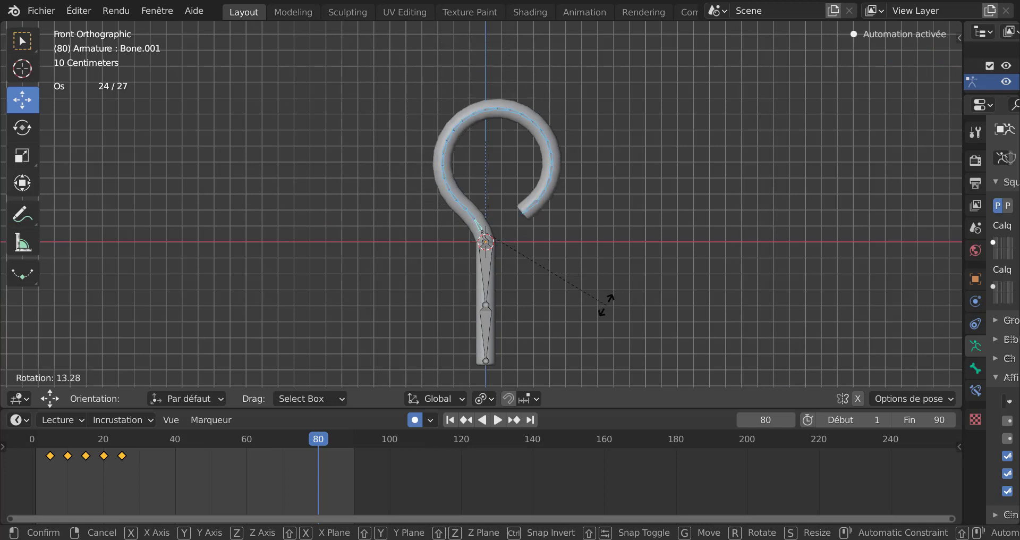
{"action": "right_click", "coordinate": [485, 307]}
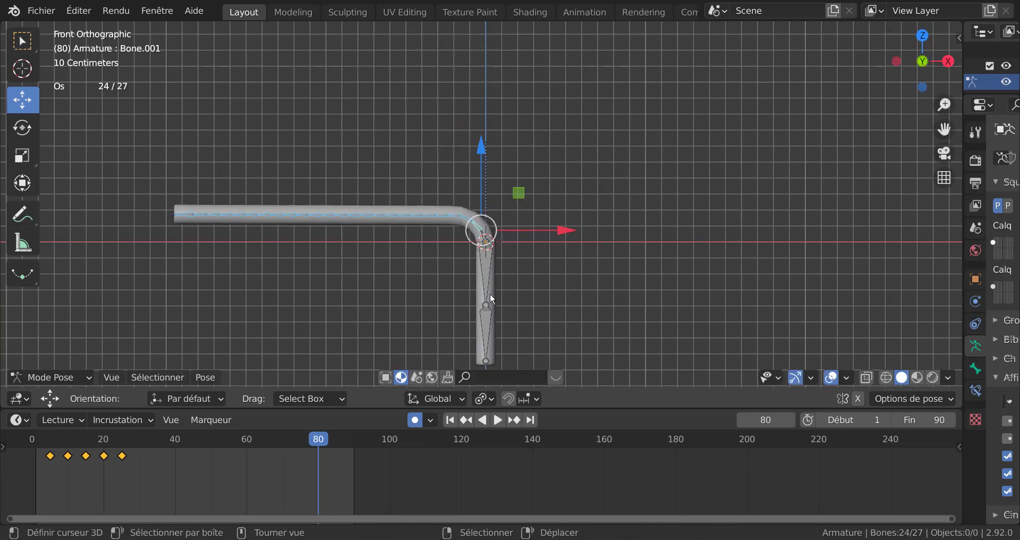
Remove the added bone at the bend from the selection, keeping the rest of the upper chain selected.
{"action": "scroll", "coordinate": [478, 247], "scroll_direction": "up", "scroll_amount": 2}
{"action": "right_click", "coordinate": [477, 245], "text": "shift"}
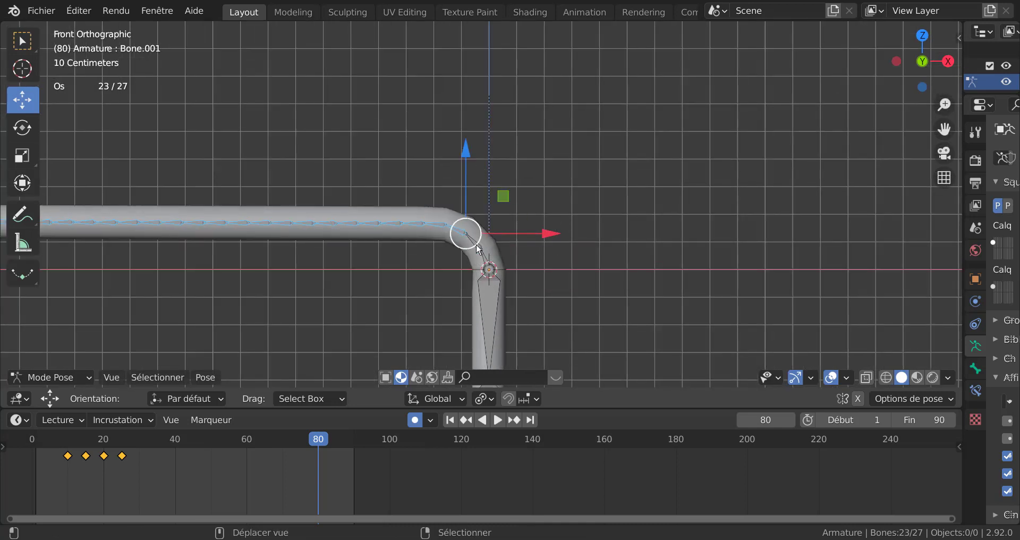
{"action": "right_click", "coordinate": [476, 245], "text": "shift"}
{"action": "right_click", "coordinate": [476, 245], "text": "shift"}
{"action": "scroll", "coordinate": [587, 263], "scroll_direction": "down", "scroll_amount": 3}
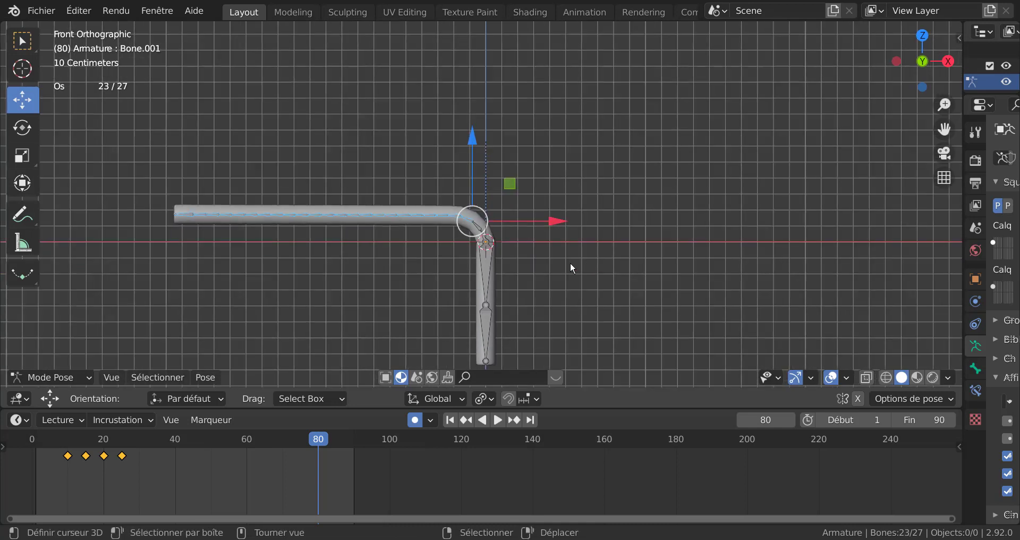
Try curling the selected bones about 15° into a ring at frame 80 and scrub back to frame 59 to check the motion.
{"action": "key", "text": "r"}
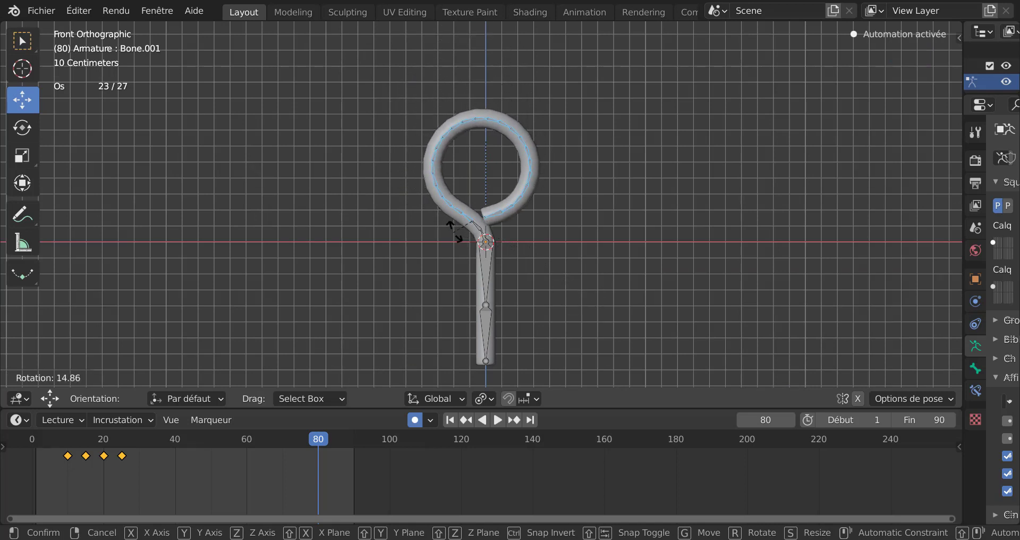
{"action": "left_click", "coordinate": [456, 232]}
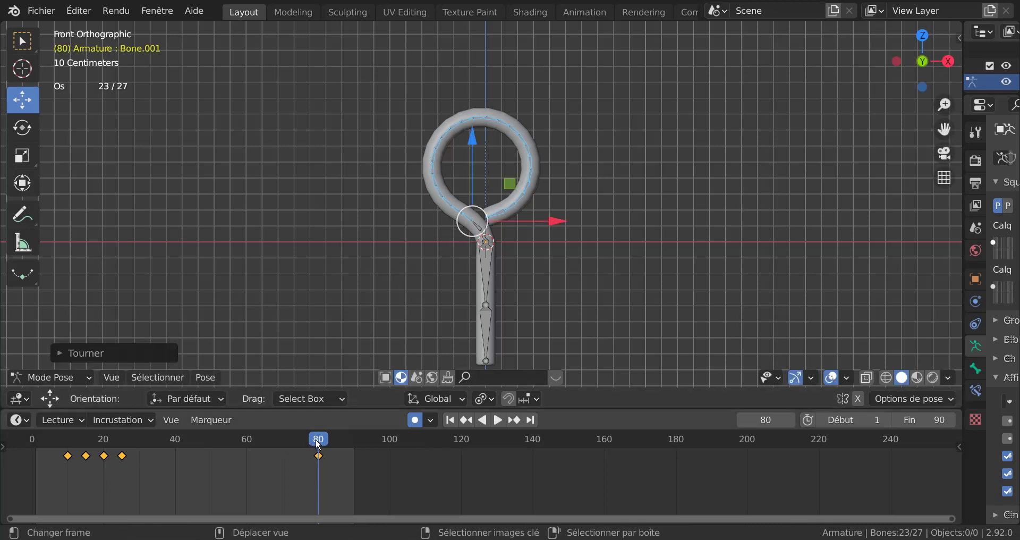
{"action": "left_click_drag", "start_coordinate": [316, 443], "coordinate": [245, 463]}
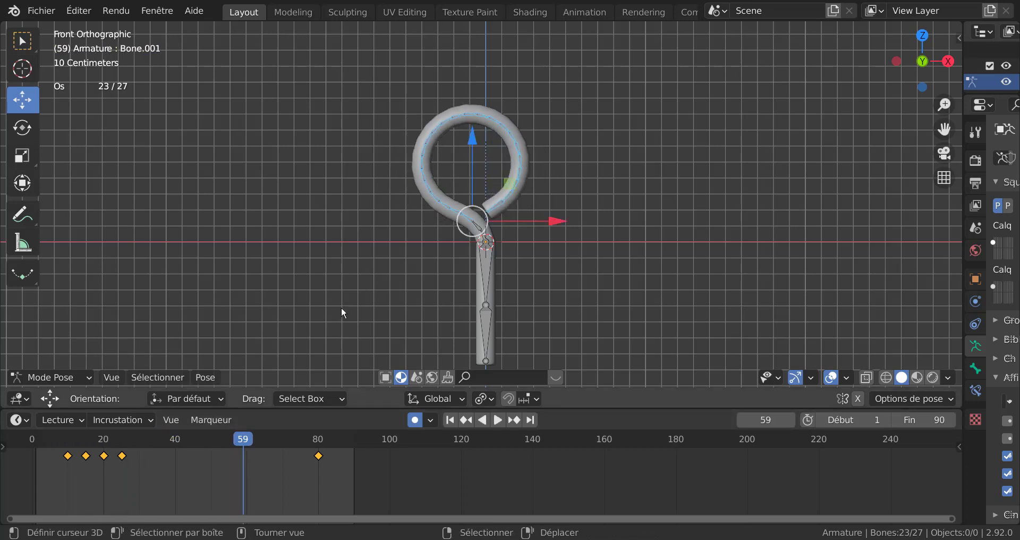
{"action": "key", "text": "Up"}
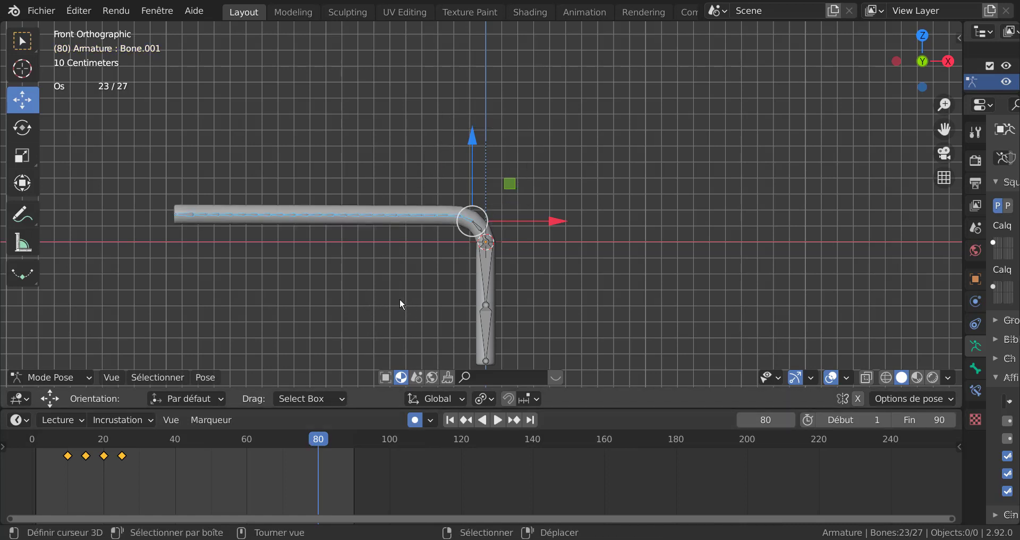
Go back to frame 30, select all the bones and record their pose there with automatic keyframing.
{"action": "left_click_drag", "start_coordinate": [320, 438], "coordinate": [142, 469]}
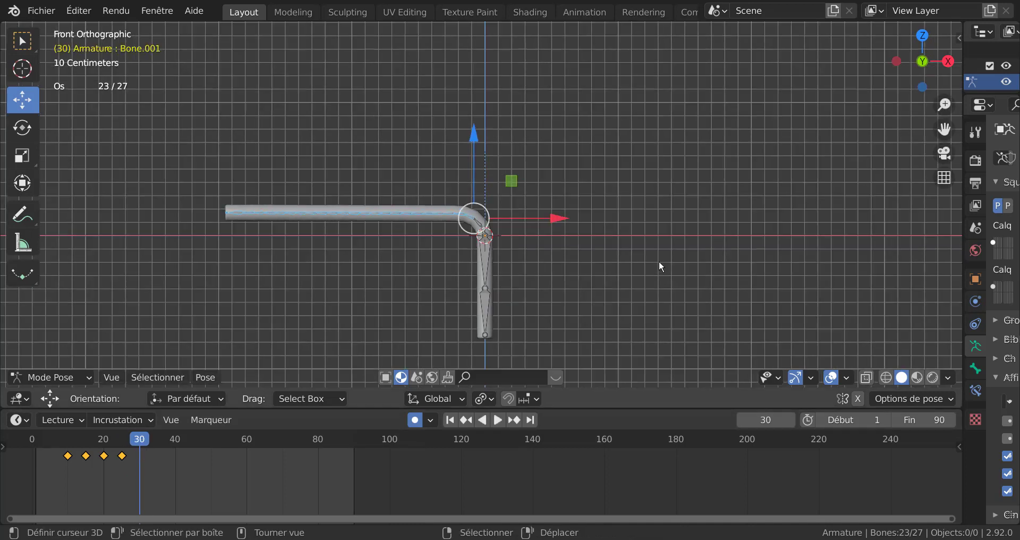
{"action": "key", "text": "a"}
{"action": "scroll", "coordinate": [613, 303], "scroll_direction": "up", "scroll_amount": 1}
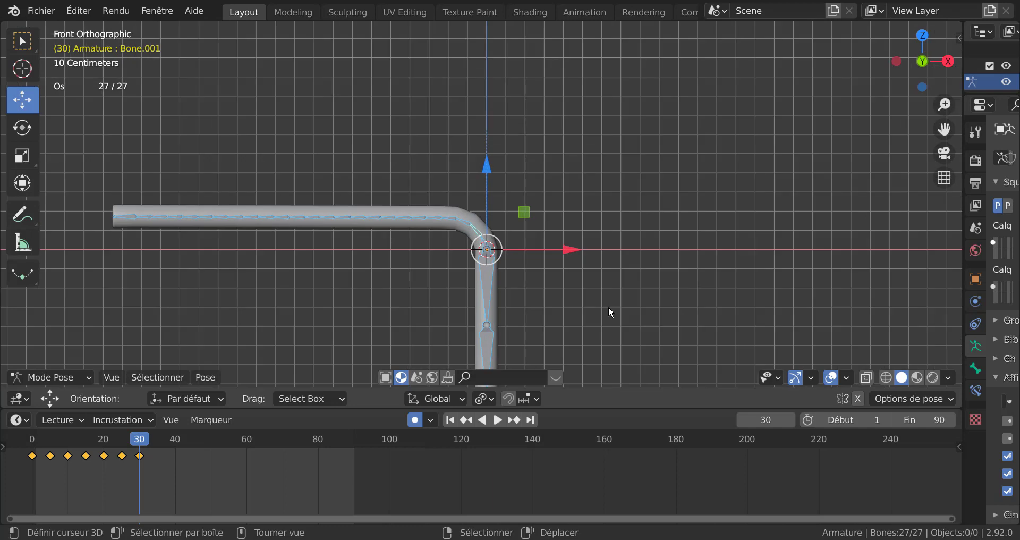
{"action": "left_click", "coordinate": [571, 250]}
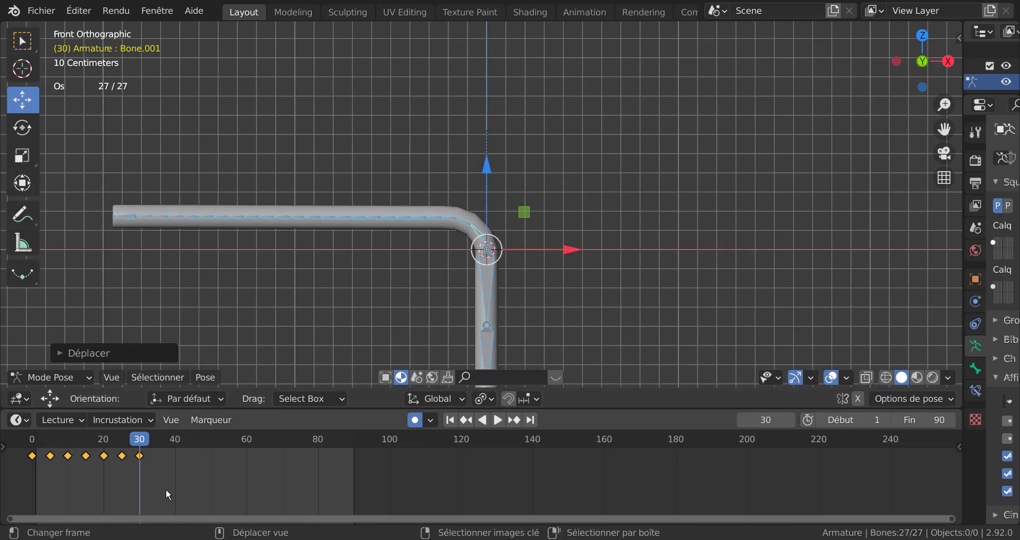
Move to frame 80 and deselect the three bones at the base of the chain.
{"action": "key", "text": "space"}
{"action": "left_click_drag", "start_coordinate": [283, 451], "coordinate": [317, 450]}
{"action": "key", "text": "space"}
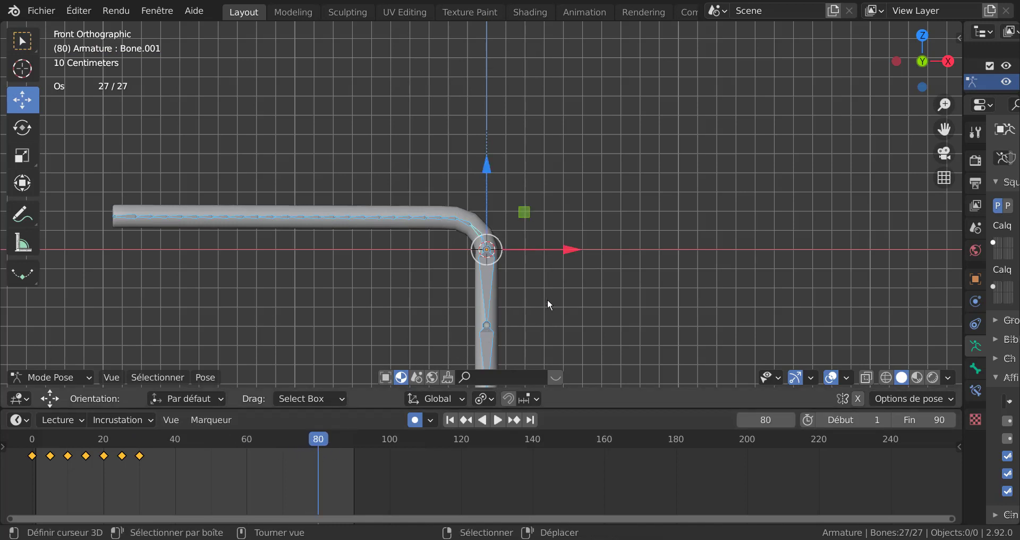
{"action": "scroll", "coordinate": [558, 295], "scroll_direction": "down", "scroll_amount": 1}
{"action": "key", "text": "c"}
{"action": "left_click_drag", "start_coordinate": [485, 242], "coordinate": [482, 320], "text": "shift"}
{"action": "key", "text": "Escape"}
Try rotating the selected bones about 15° and remove the next bone at the bend from the selection too.
{"action": "key", "text": "r"}
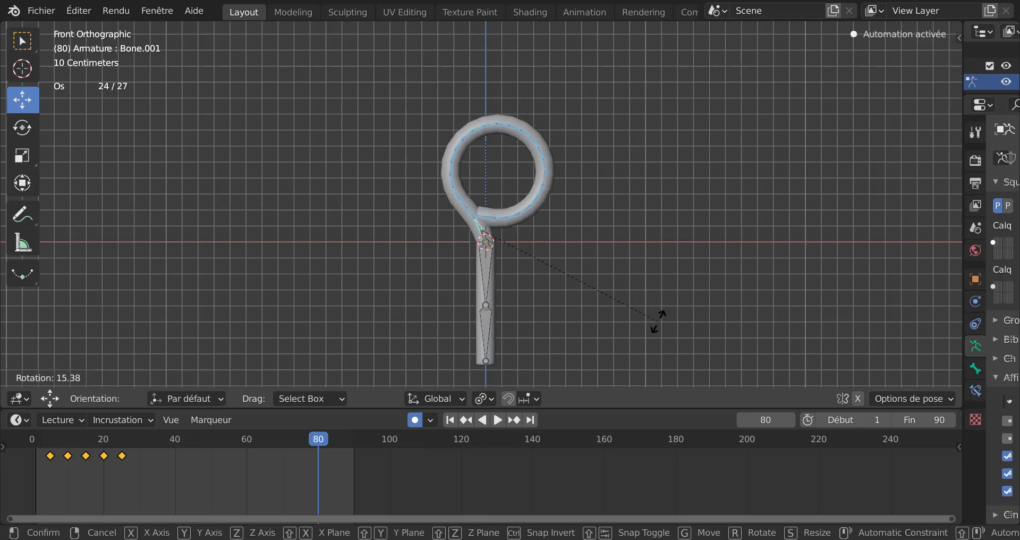
{"action": "key", "text": "Escape"}
{"action": "scroll", "coordinate": [496, 271], "scroll_direction": "up", "scroll_amount": 1}
{"action": "key", "text": "c"}
{"action": "left_click", "coordinate": [480, 249], "text": "shift"}
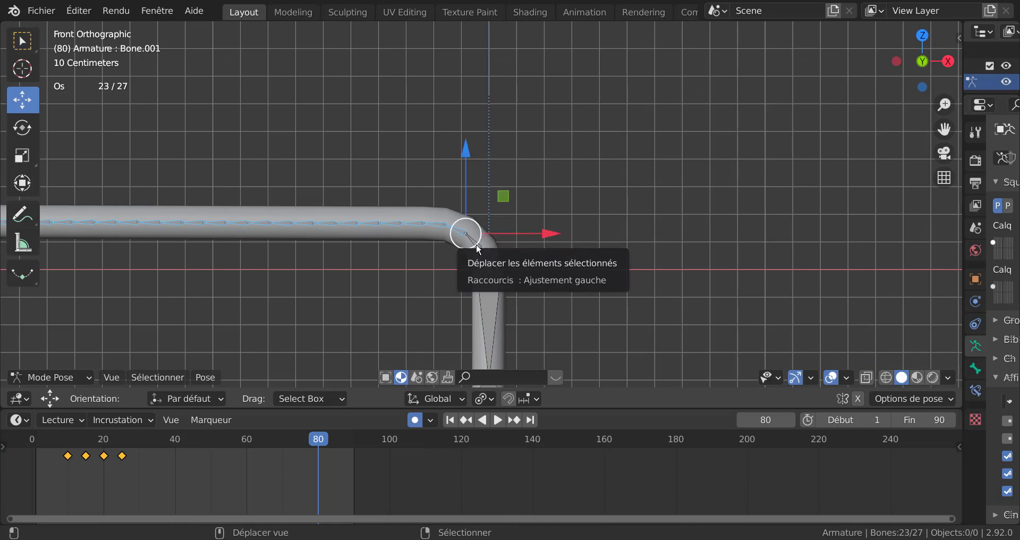
{"action": "key", "text": "Escape"}
Try rotating the remaining selected bones about 15° at frame 80 and scrub the timeline to check the motion.
{"action": "scroll", "coordinate": [614, 260], "scroll_direction": "down", "scroll_amount": 6}
{"action": "key", "text": "r"}
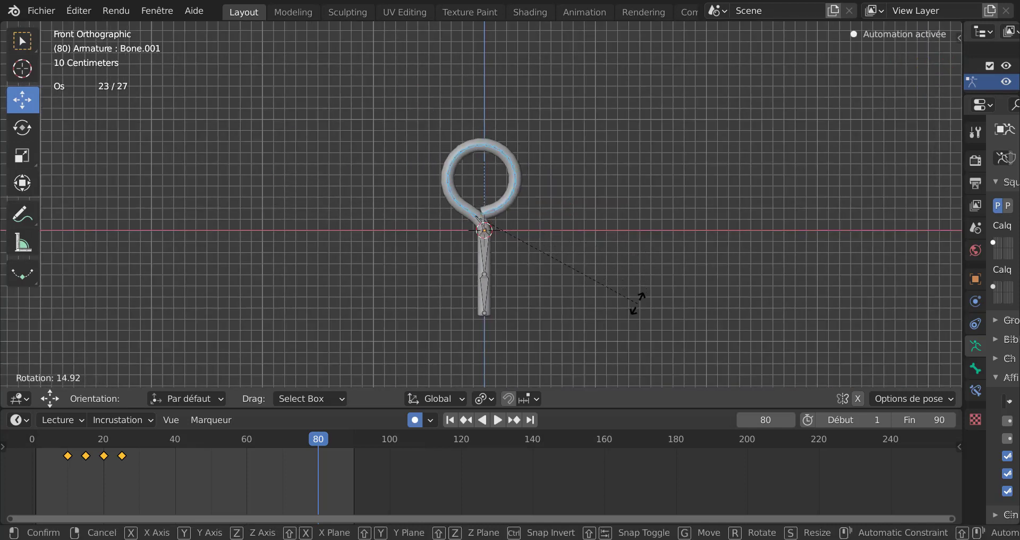
{"action": "left_click", "coordinate": [637, 302]}
{"action": "left_click_drag", "start_coordinate": [317, 440], "coordinate": [260, 473]}
{"action": "key", "text": "Up"}
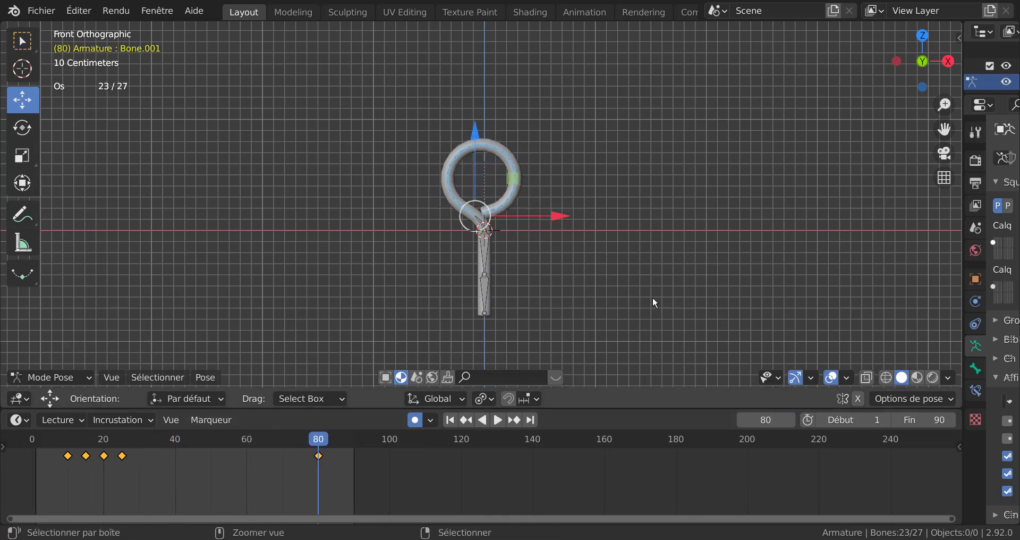
Delete the selected bones' keyframe at frame 80 and undo the curl.
{"action": "key", "text": "alt+i"}
{"action": "scroll", "coordinate": [607, 295], "scroll_direction": "up", "scroll_amount": 2}
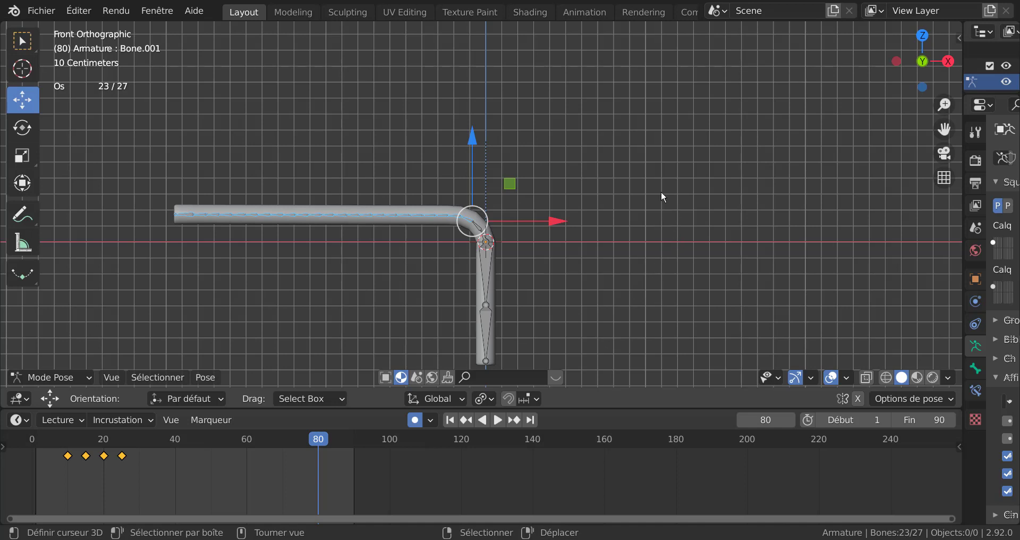
{"action": "key", "text": "ctrl+z"}
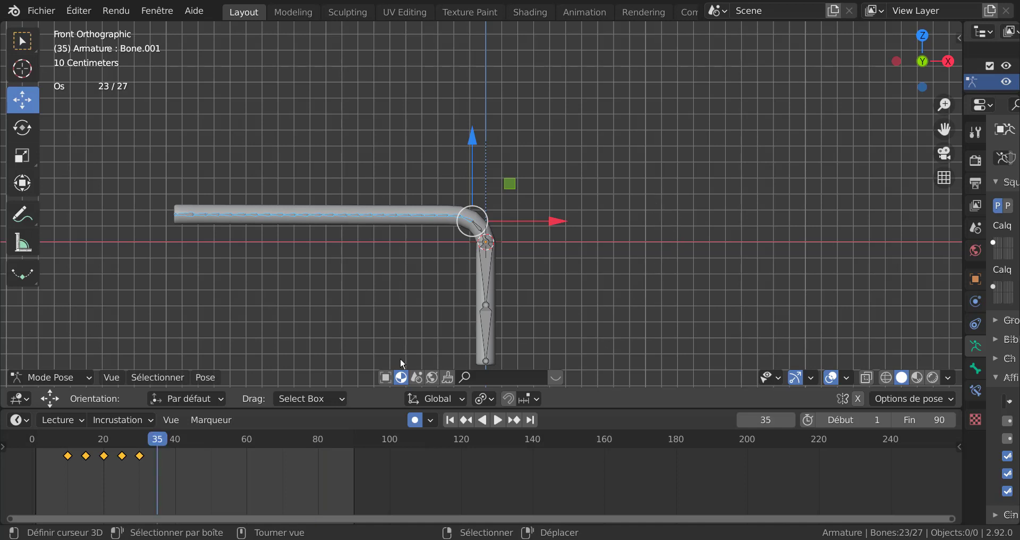
Record the selected bones' straight pose at frame 35 and rotate them about 15° at frame 80 to curl into a ring.
{"action": "mouse_move", "coordinate": [159, 441]}
{"action": "left_mouse_down"}
{"action": "mouse_move", "coordinate": [118, 450]}
{"action": "mouse_move", "coordinate": [158, 450]}
{"action": "left_mouse_up"}
{"action": "left_click", "coordinate": [555, 223]}
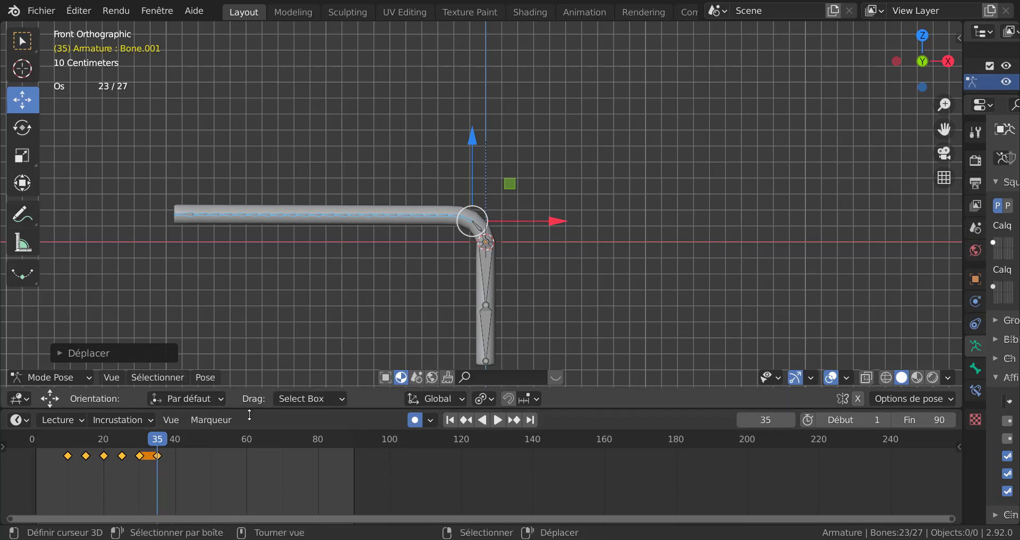
{"action": "left_click_drag", "start_coordinate": [158, 444], "coordinate": [318, 443]}
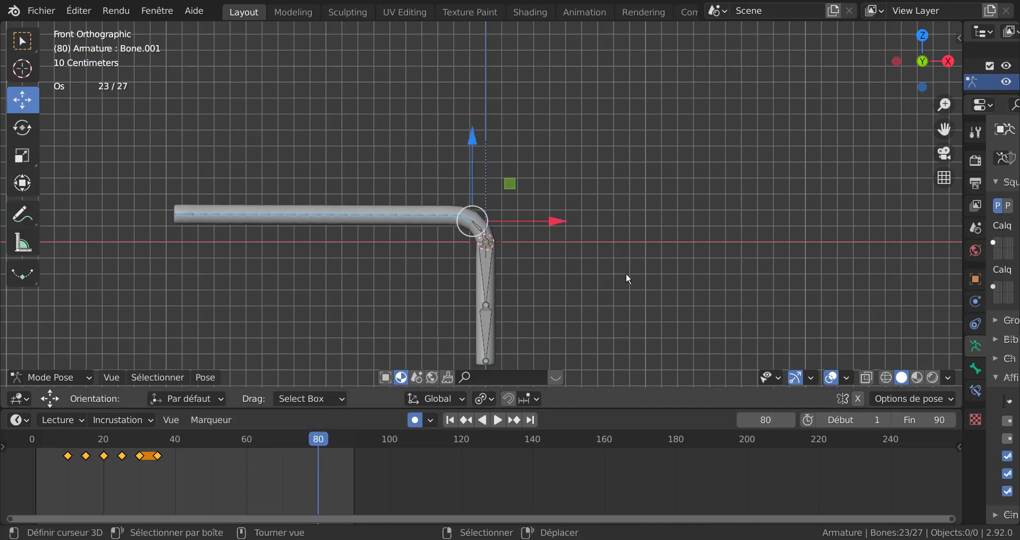
{"action": "key", "text": "r"}
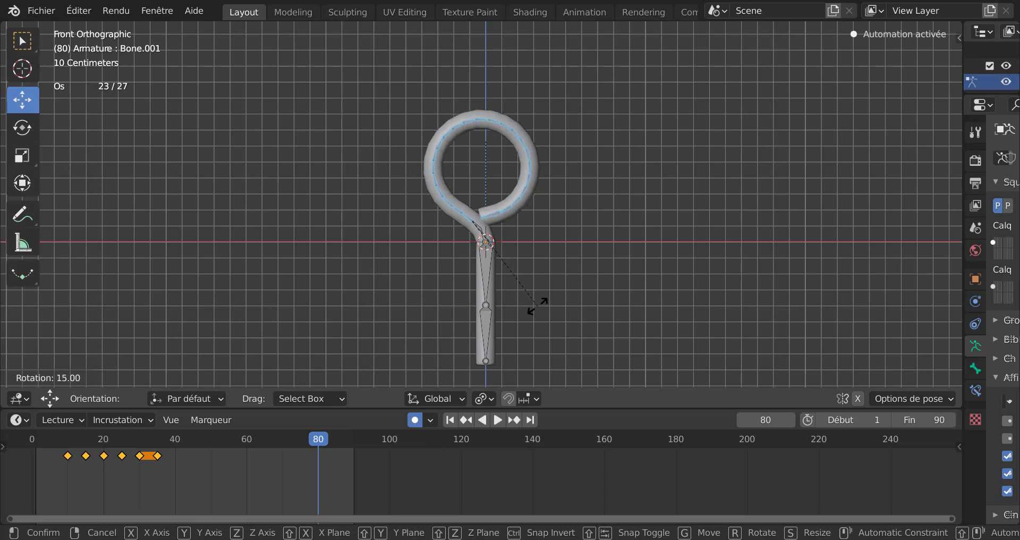
{"action": "left_click", "coordinate": [538, 285]}
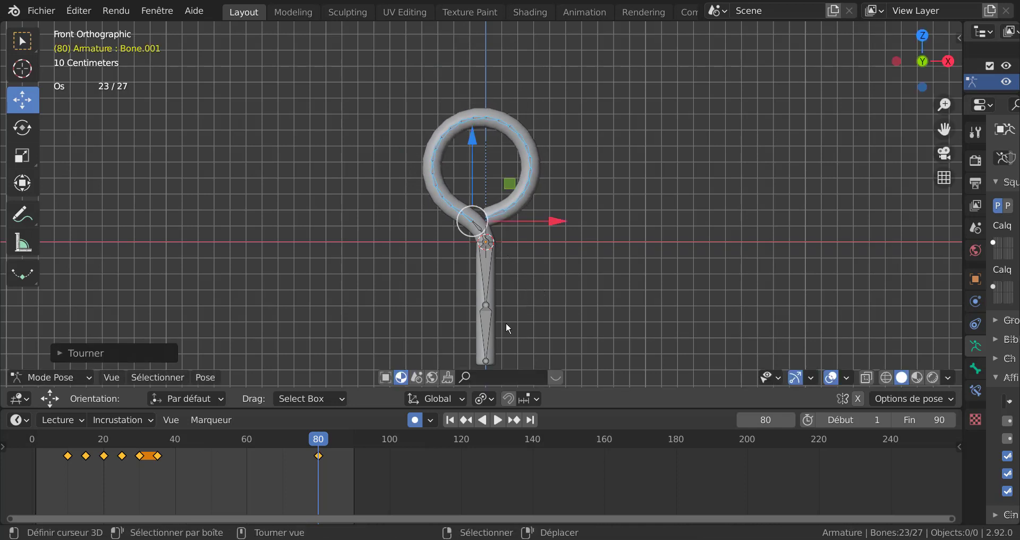
Scrub back to frame 44, turn off automatic keyframing and play the animation.
{"action": "left_click_drag", "start_coordinate": [280, 436], "coordinate": [188, 477]}
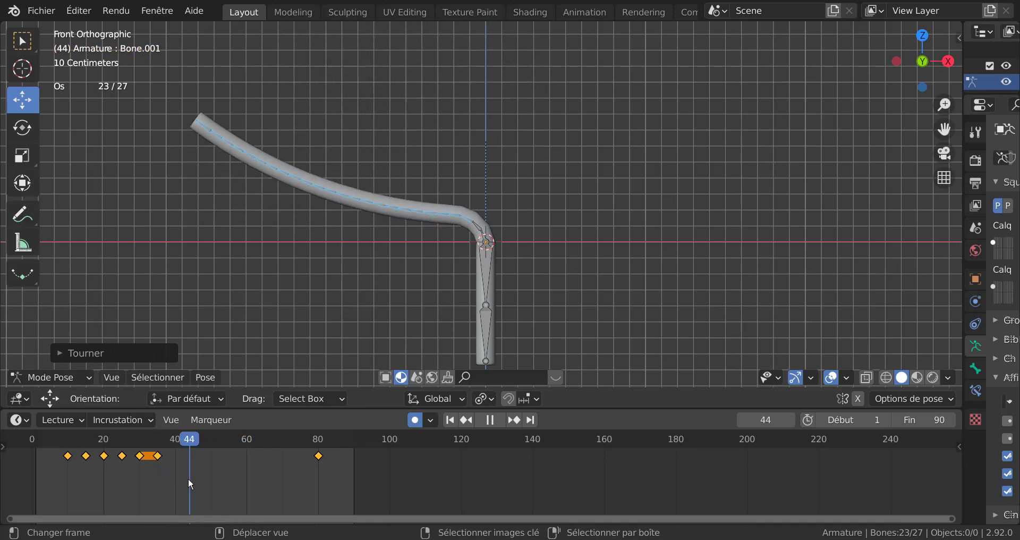
{"action": "left_click", "coordinate": [415, 421]}
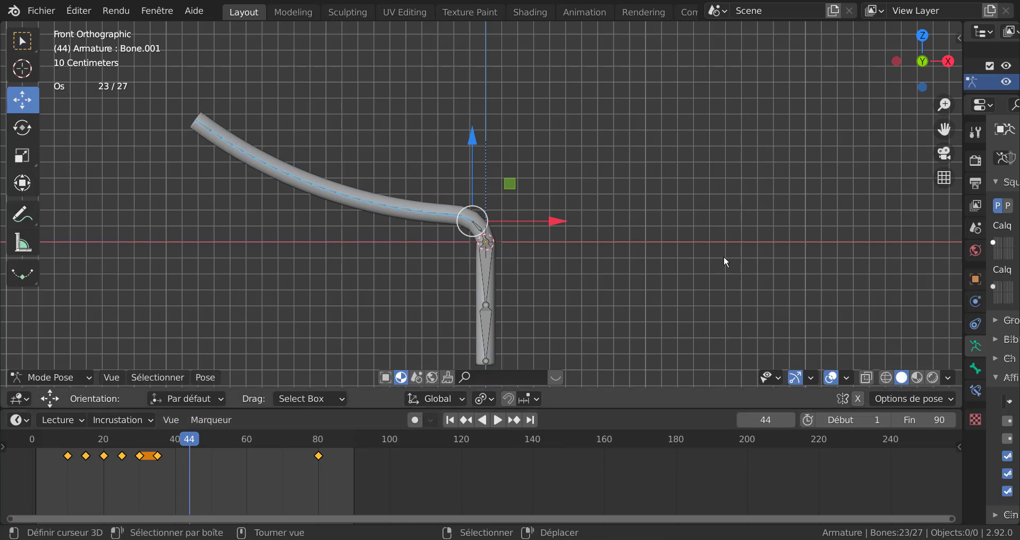
{"action": "left_click", "coordinate": [498, 419]}
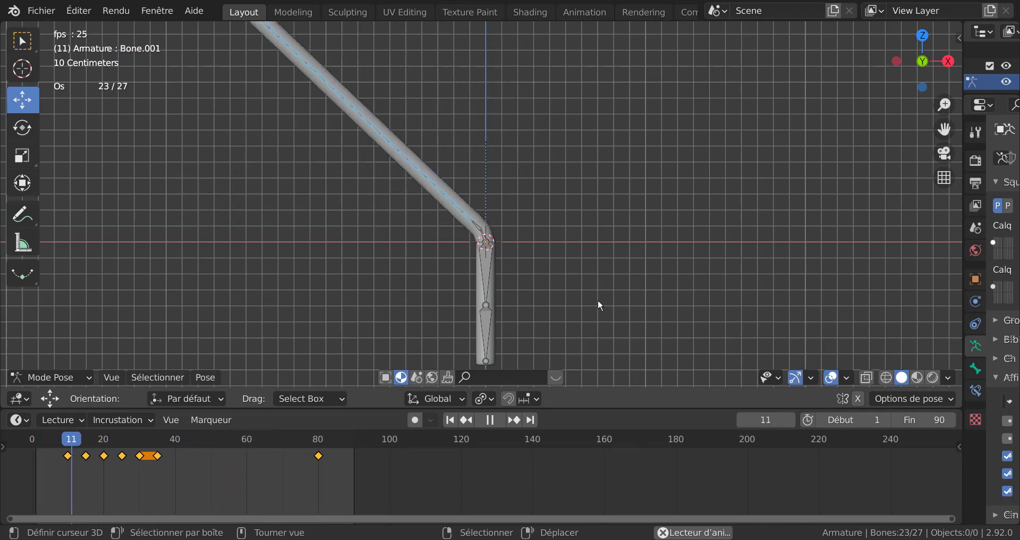
Switch the armature from Pose mode to Object mode and play the animation.
{"action": "left_click", "coordinate": [495, 296]}
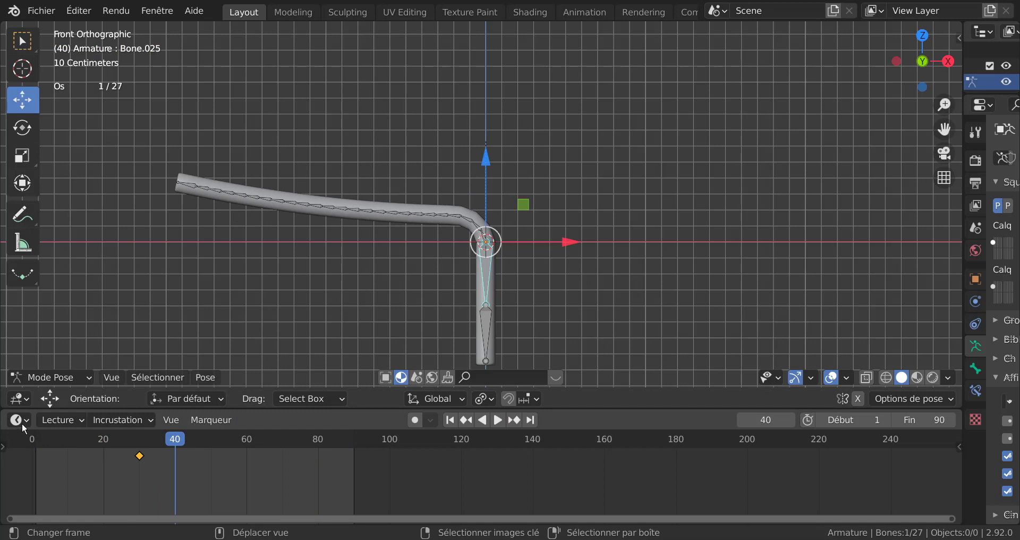
{"action": "left_click", "coordinate": [41, 377]}
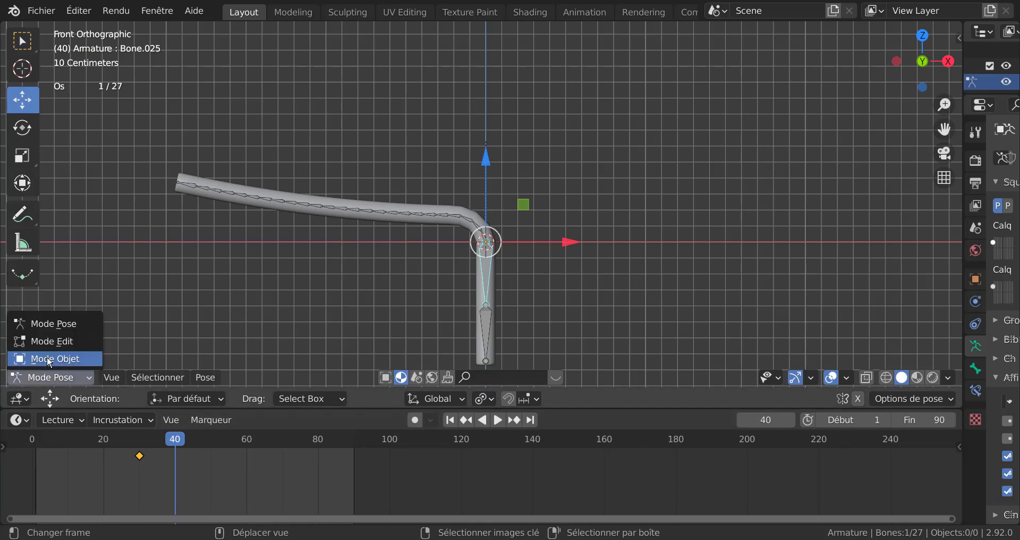
{"action": "left_click", "coordinate": [48, 359]}
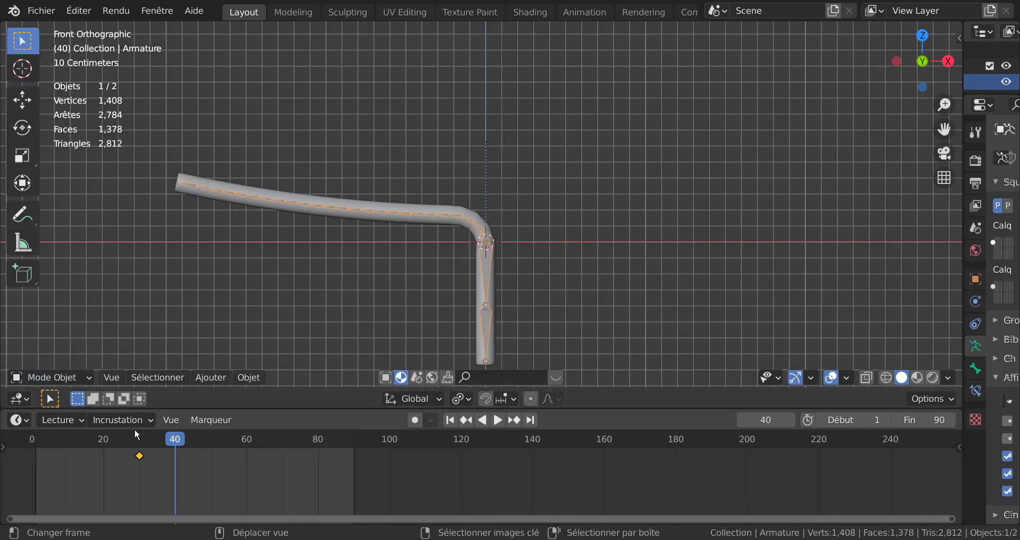
{"action": "left_click", "coordinate": [498, 420]}
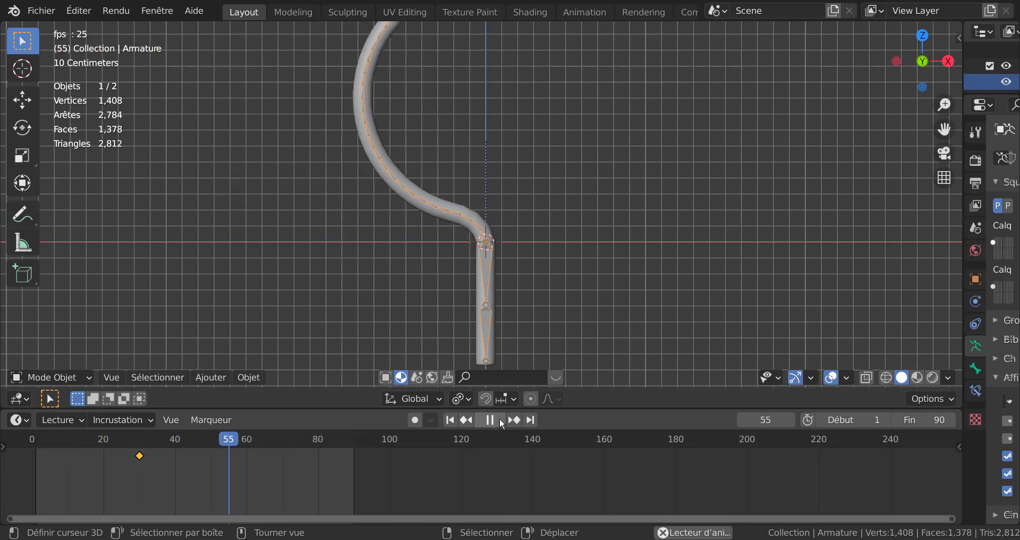
Select the cylinder, widen the properties area and open the cylinder's material properties.
{"action": "left_click", "coordinate": [488, 303]}
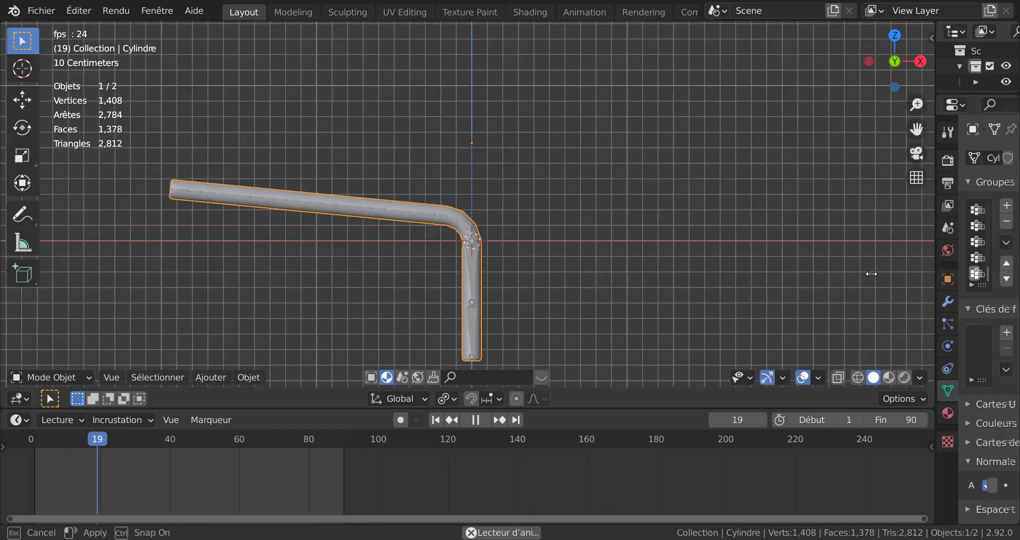
{"action": "left_click_drag", "start_coordinate": [962, 261], "coordinate": [705, 262]}
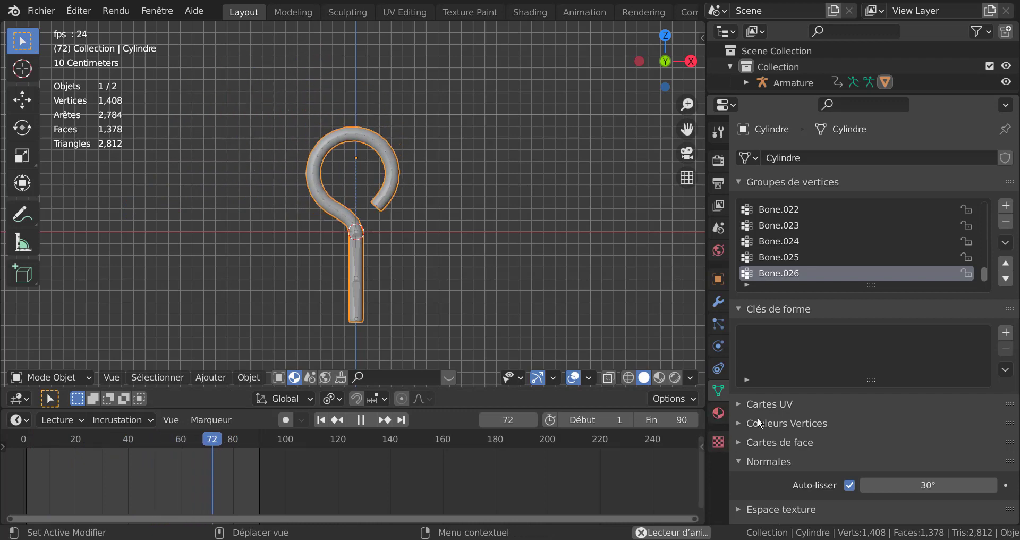
{"action": "left_click", "coordinate": [717, 413]}
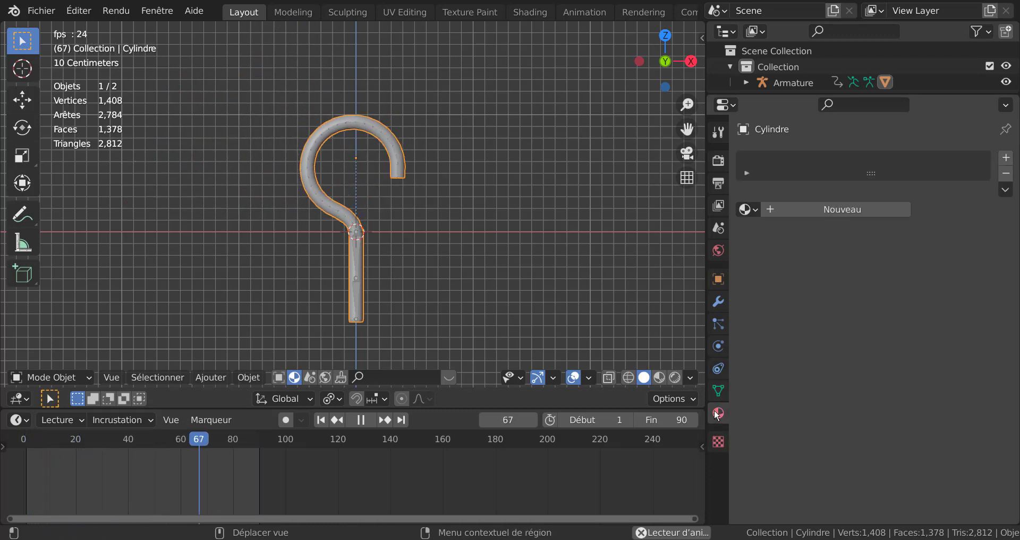
Create a new material for the cylinder with an orange base colour (hue 0.078, saturation 0.872) and preview it in the viewport.
{"action": "left_click", "coordinate": [859, 211]}
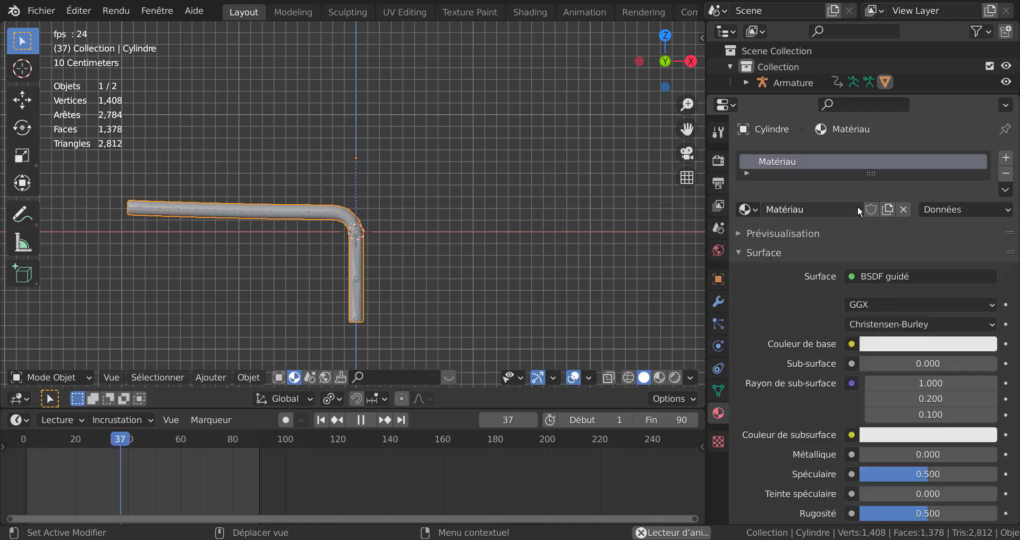
{"action": "left_click", "coordinate": [882, 344]}
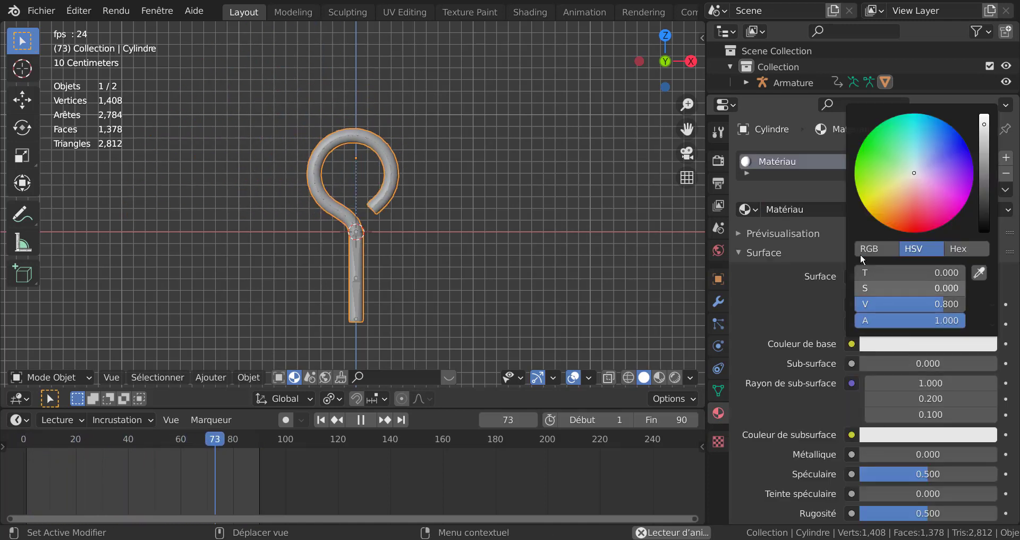
{"action": "left_click", "coordinate": [892, 201]}
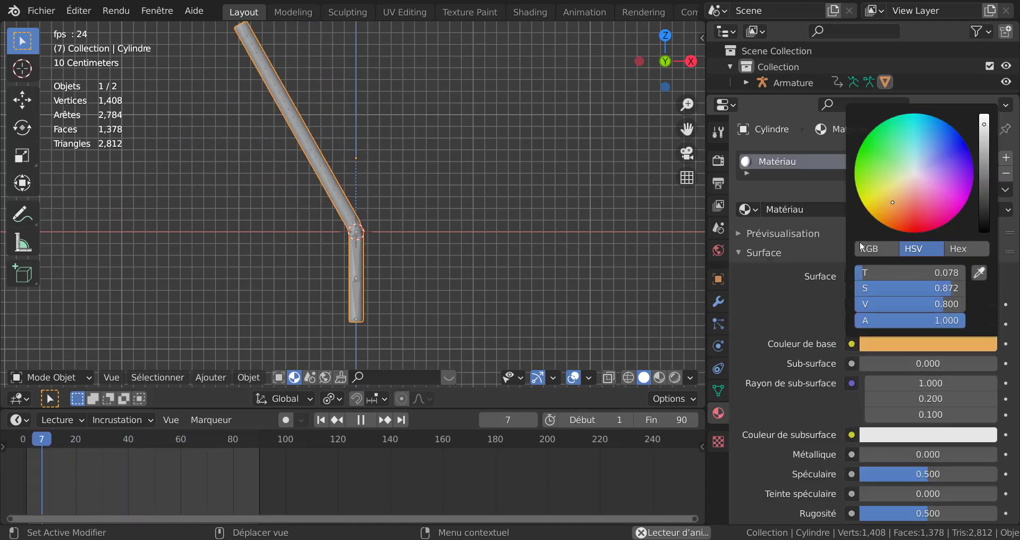
{"action": "left_click", "coordinate": [660, 377]}
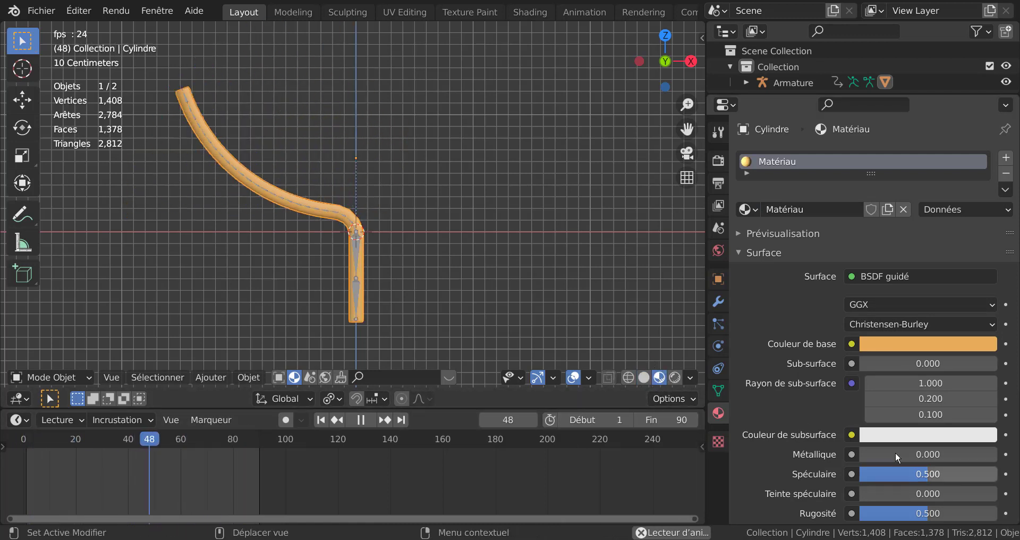
Set the material's roughness to 0 and pause the animation at frame 42.
{"action": "scroll", "coordinate": [930, 409], "scroll_direction": "down", "scroll_amount": 5}
{"action": "left_click_drag", "start_coordinate": [928, 407], "coordinate": [861, 407]}
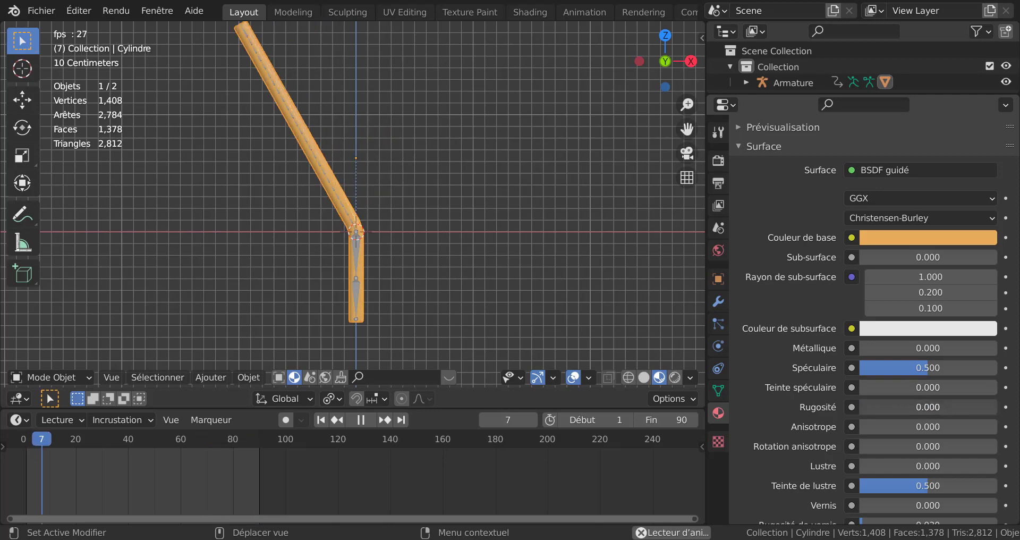
{"action": "scroll", "coordinate": [498, 274], "scroll_direction": "up", "scroll_amount": 5}
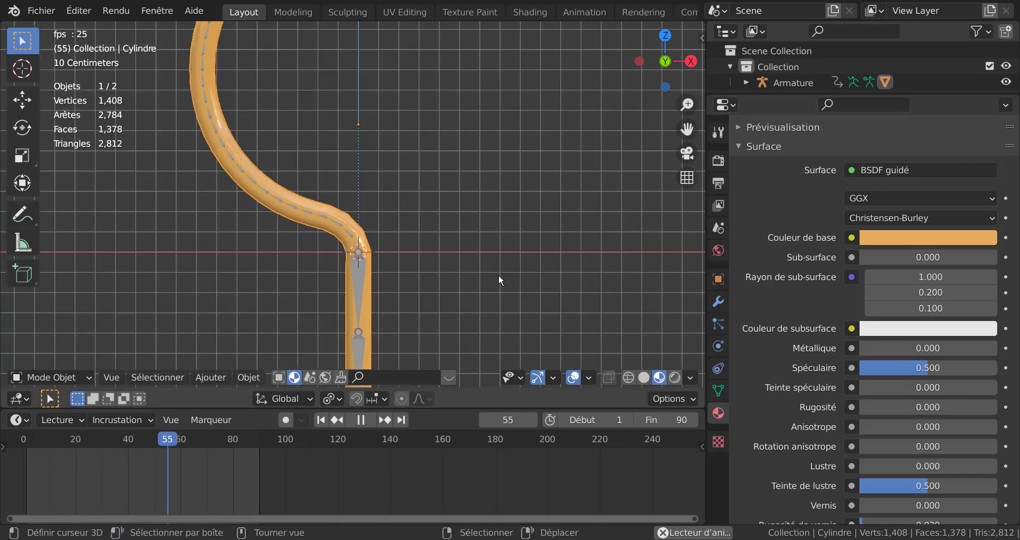
{"action": "scroll", "coordinate": [490, 293], "scroll_direction": "up", "scroll_amount": 2}
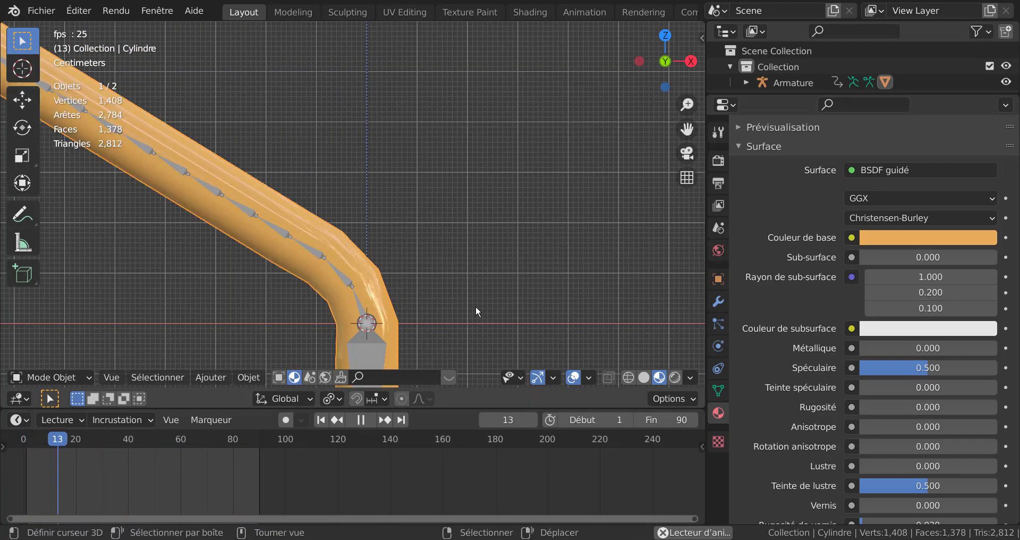
{"action": "left_click", "coordinate": [359, 421]}
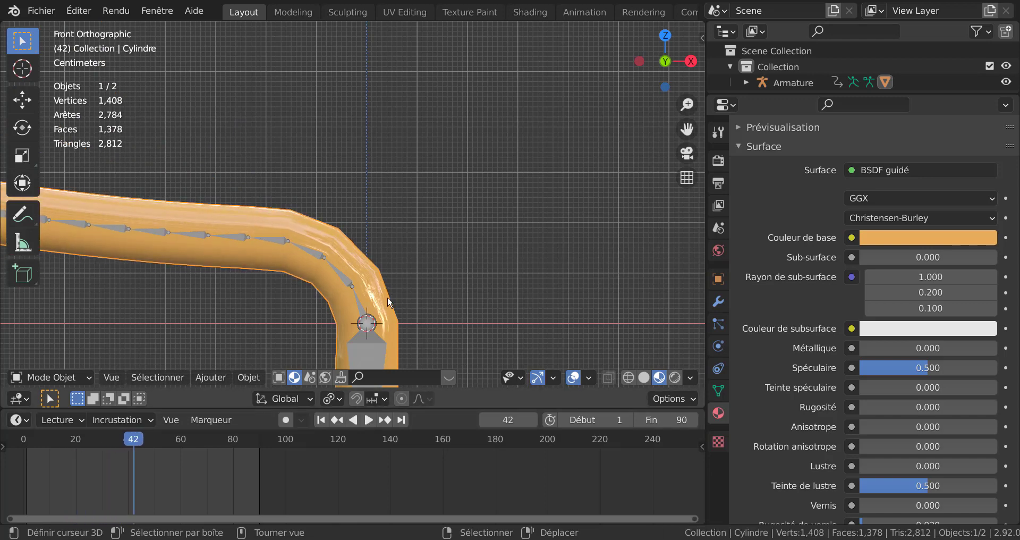
Add a Subdivision Surface modifier to the cylinder to smooth the bend.
{"action": "scroll", "coordinate": [352, 258], "scroll_direction": "down", "scroll_amount": 2}
{"action": "scroll", "coordinate": [329, 266], "scroll_direction": "up", "scroll_amount": 3}
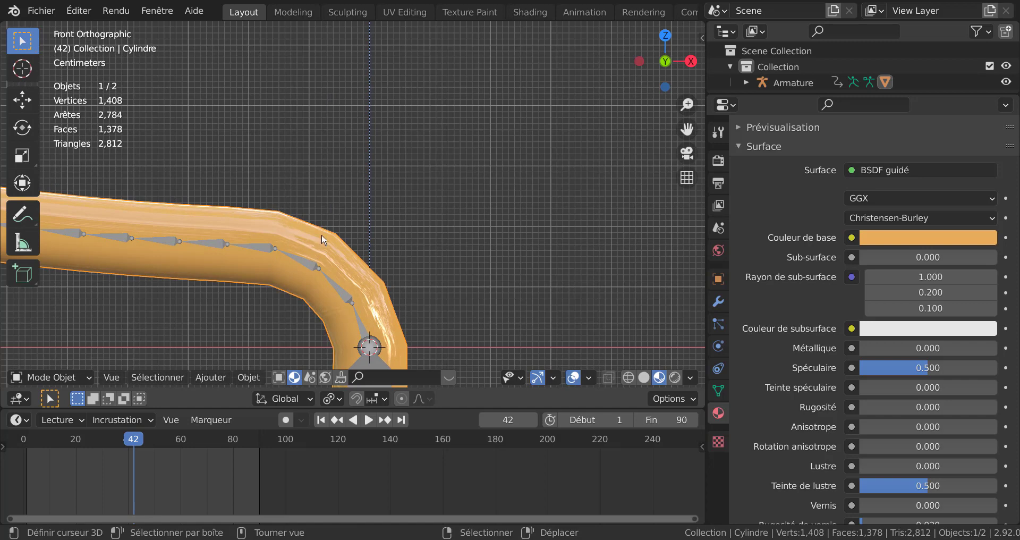
{"action": "left_click", "coordinate": [718, 301]}
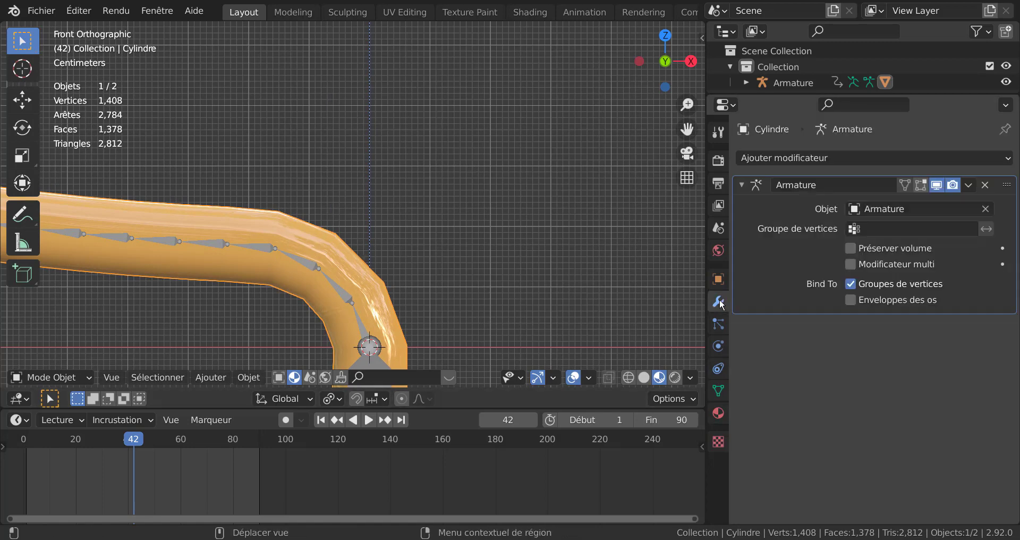
{"action": "left_click", "coordinate": [868, 159]}
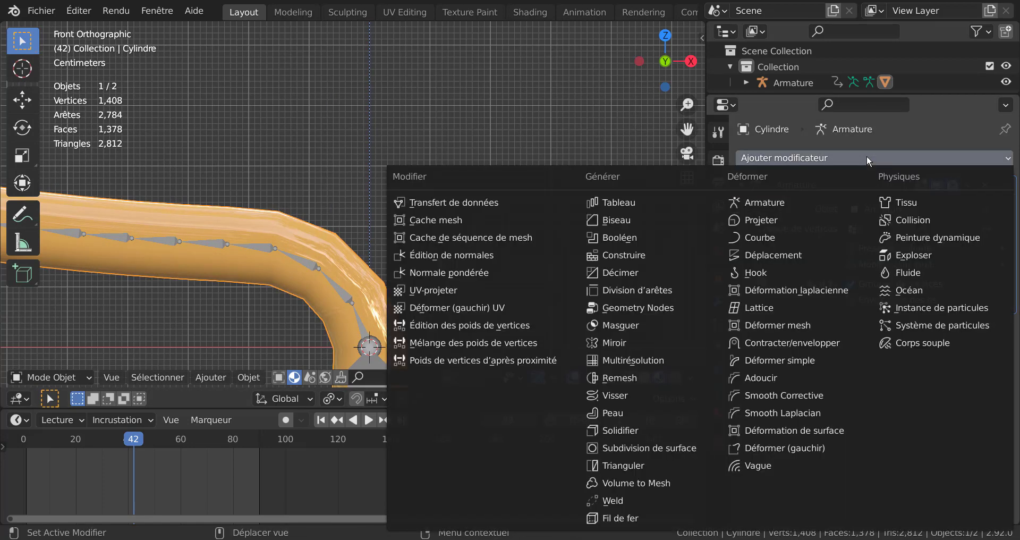
{"action": "left_click", "coordinate": [648, 448]}
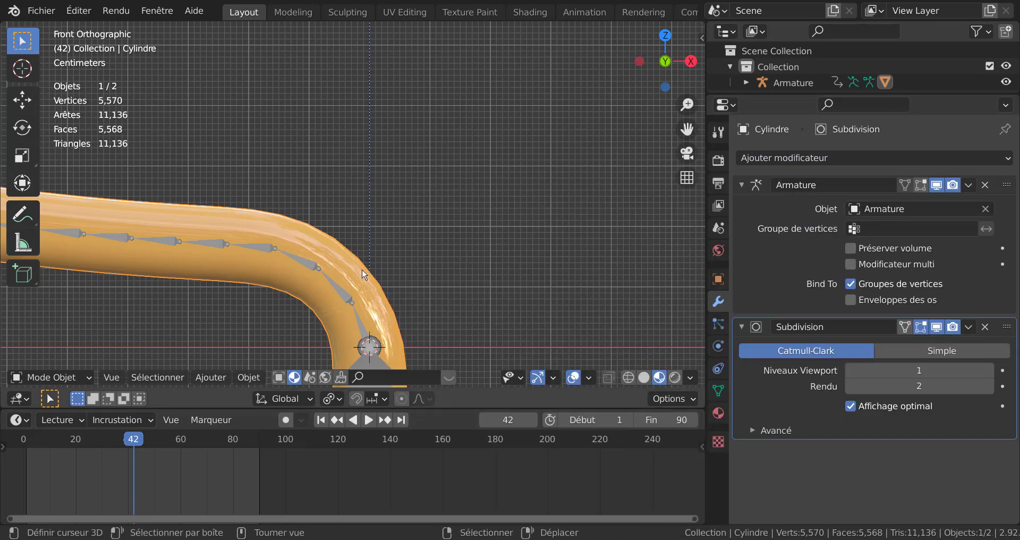
Play the animation with the smoothed cylinder and pause it at frame 65.
{"action": "scroll", "coordinate": [456, 291], "scroll_direction": "down", "scroll_amount": 3}
{"action": "left_click", "coordinate": [369, 420]}
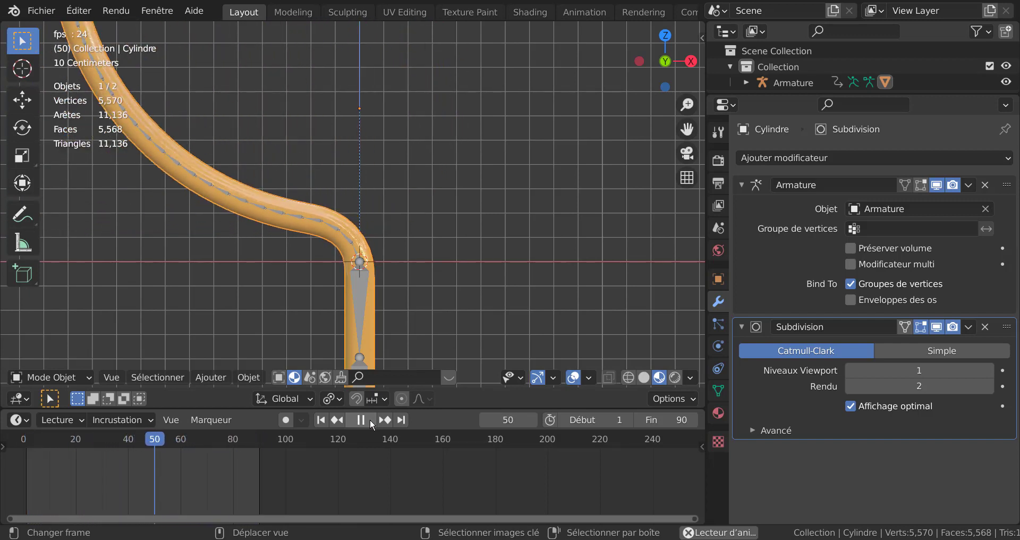
{"action": "left_click", "coordinate": [368, 418]}
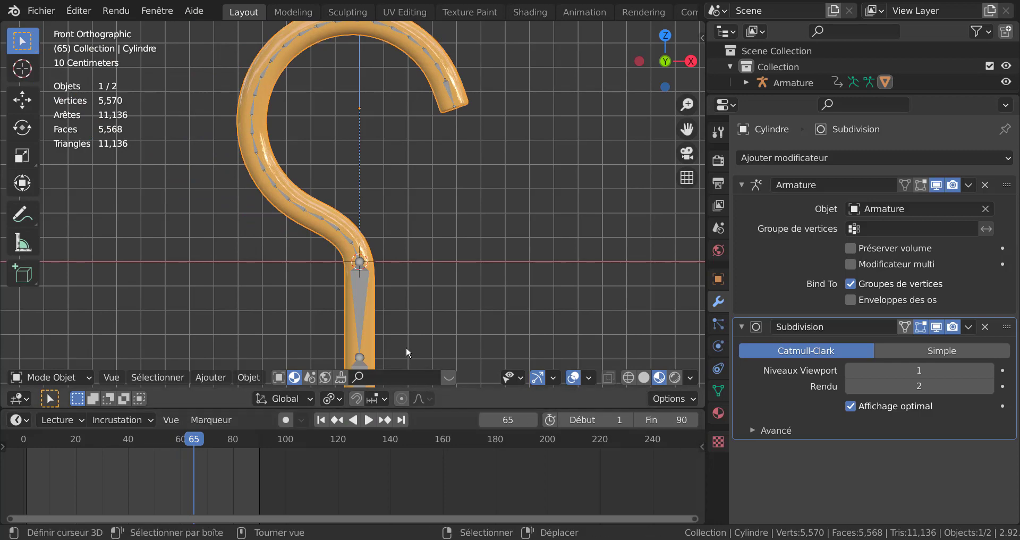
Select the armature and turn off its En avant (In Front) display option.
{"action": "left_click", "coordinate": [353, 279]}
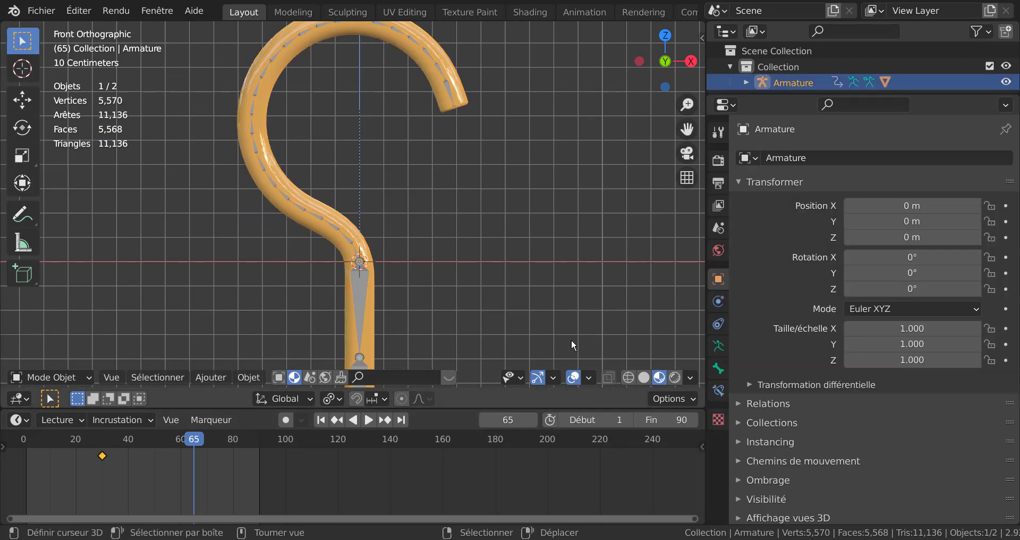
{"action": "left_click", "coordinate": [718, 346]}
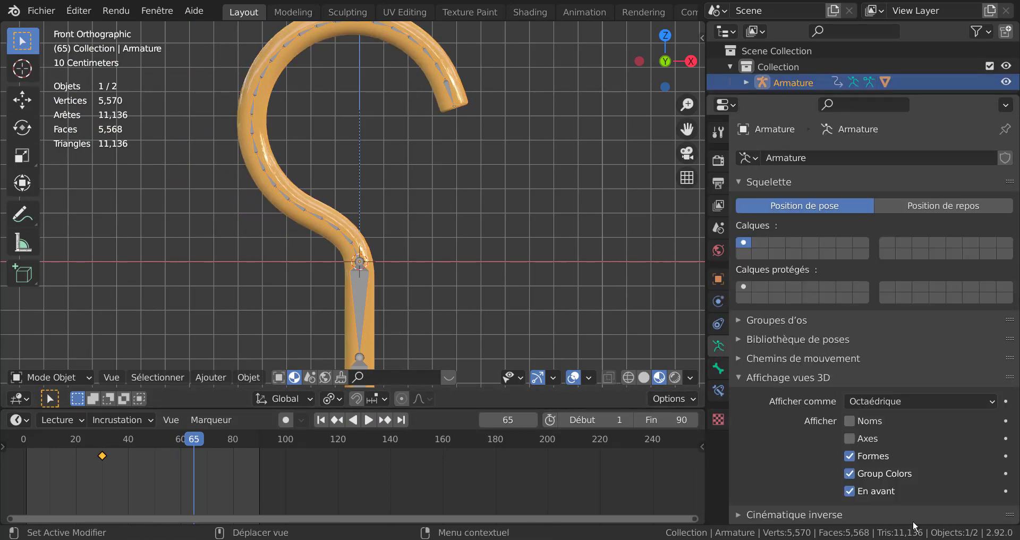
{"action": "scroll", "coordinate": [929, 469], "scroll_direction": "down", "scroll_amount": 5}
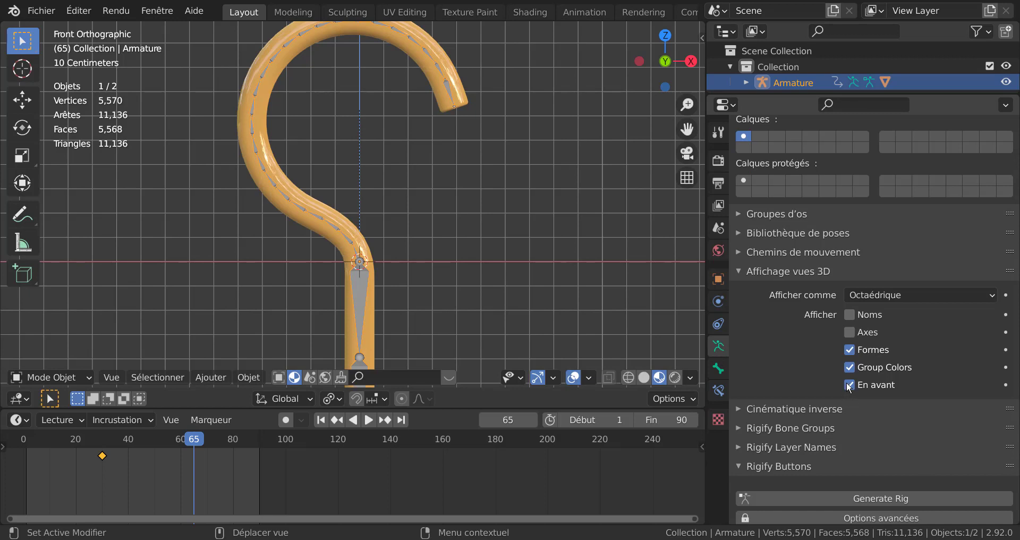
Play the animation, widen the 3D viewport and pause playback at frame 3.
{"action": "left_click", "coordinate": [369, 420]}
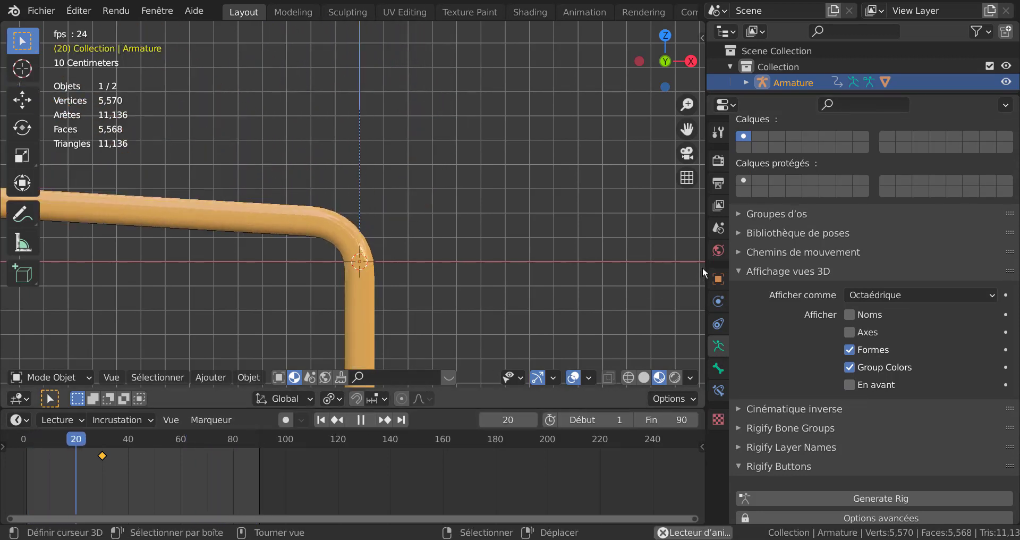
{"action": "left_click_drag", "start_coordinate": [703, 264], "coordinate": [962, 265]}
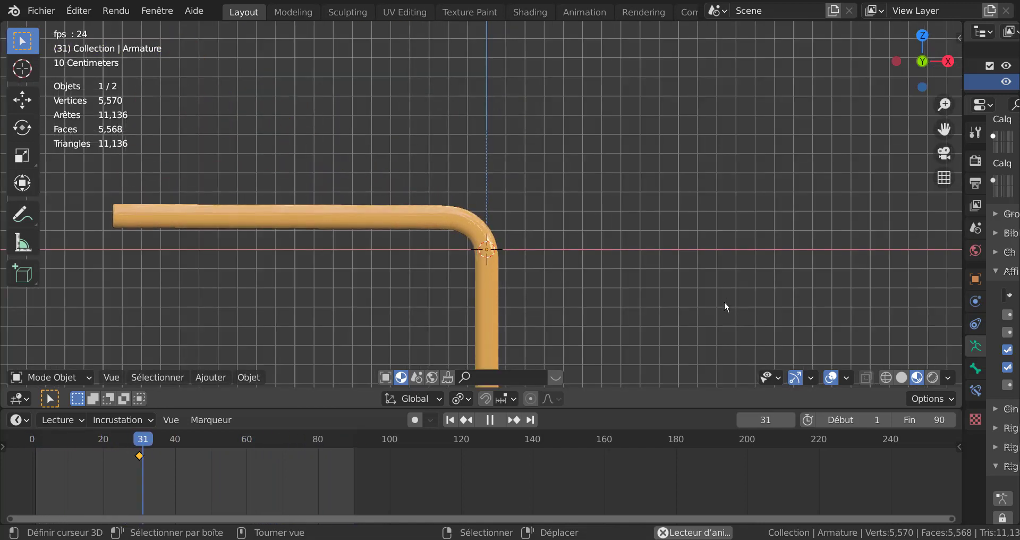
{"action": "scroll", "coordinate": [724, 300], "scroll_direction": "up", "scroll_amount": 3}
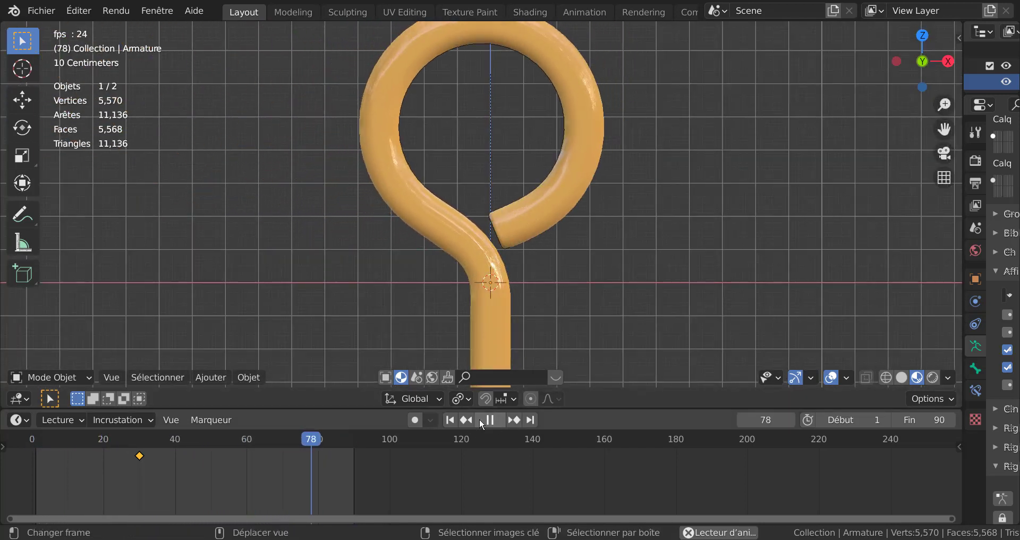
{"action": "left_click", "coordinate": [480, 420]}
Delete the armature's object keyframe at frame 30 from the timeline.
{"action": "scroll", "coordinate": [680, 266], "scroll_direction": "down", "scroll_amount": 5}
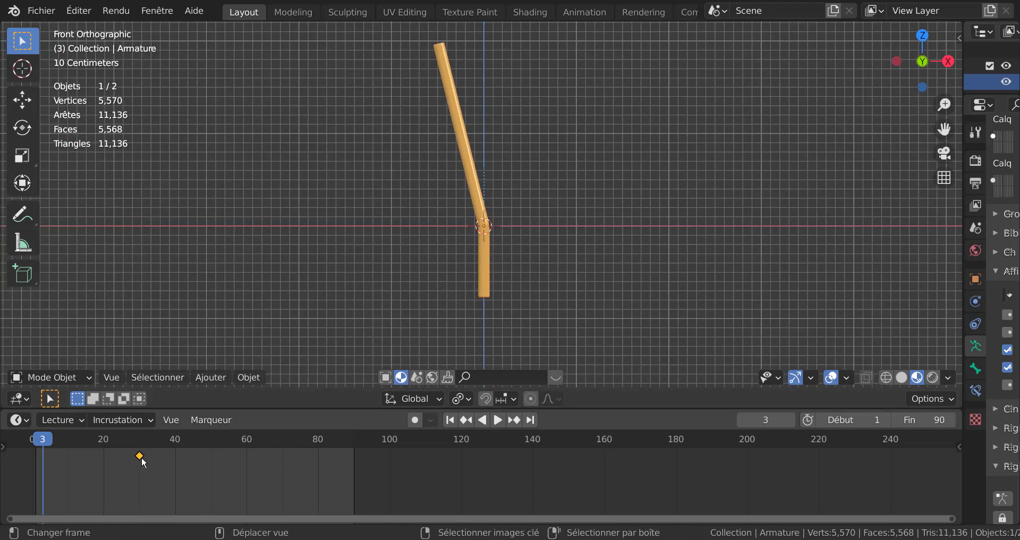
{"action": "key", "text": "x"}
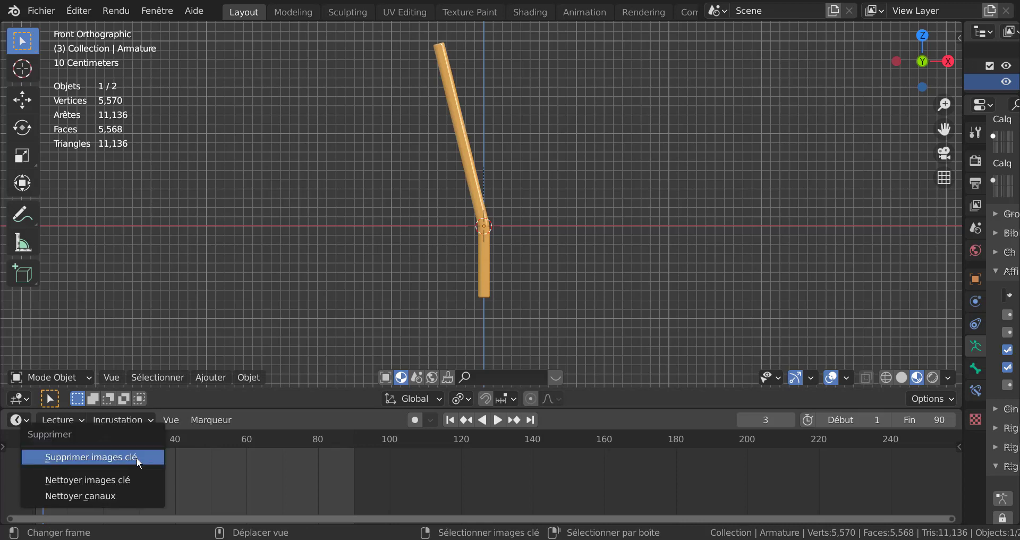
{"action": "left_click", "coordinate": [139, 463]}
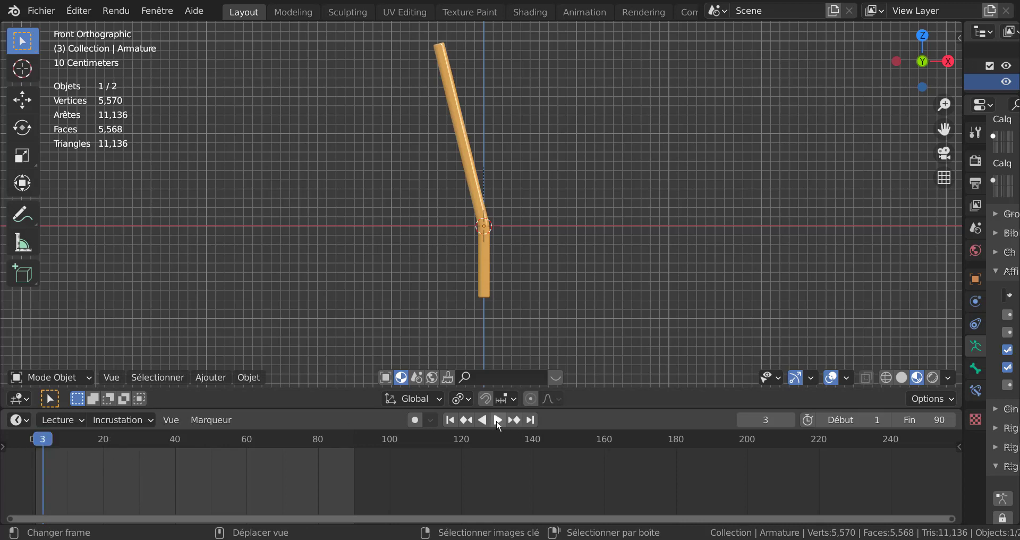
Replay the animation, pause it at frame 7 and reduce the timeline's height to enlarge the 3D viewport.
{"action": "left_click", "coordinate": [498, 420]}
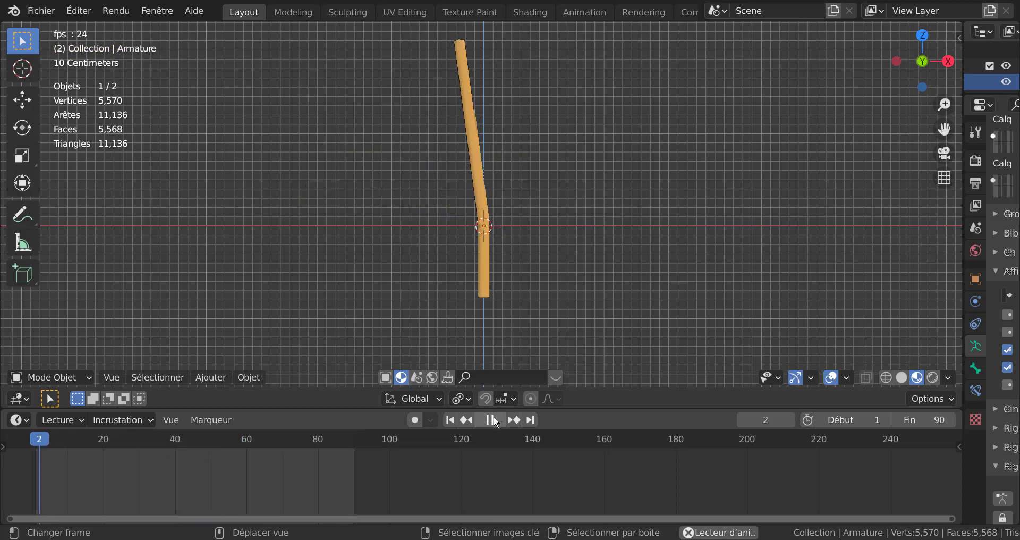
{"action": "key", "text": "space"}
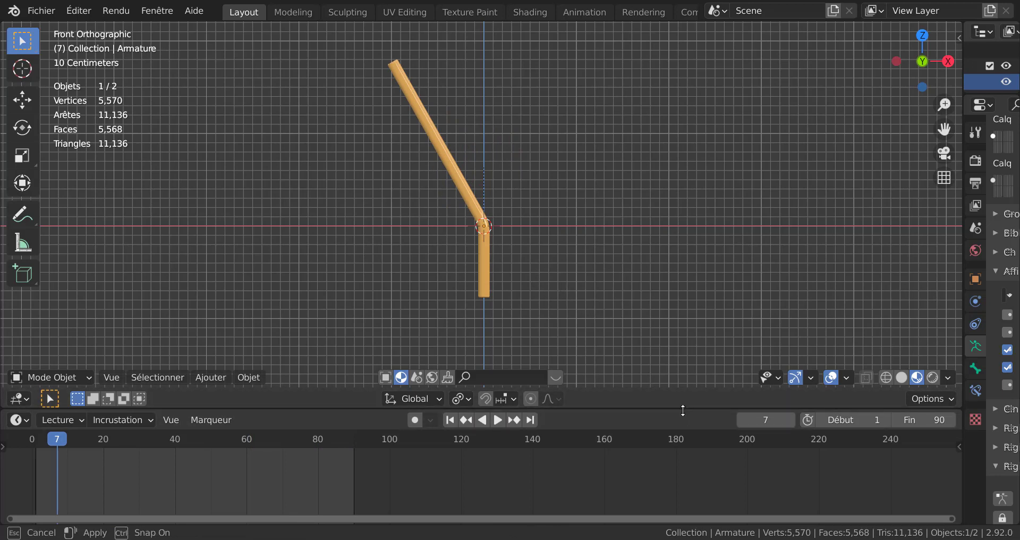
{"action": "left_click_drag", "start_coordinate": [683, 410], "coordinate": [699, 502]}
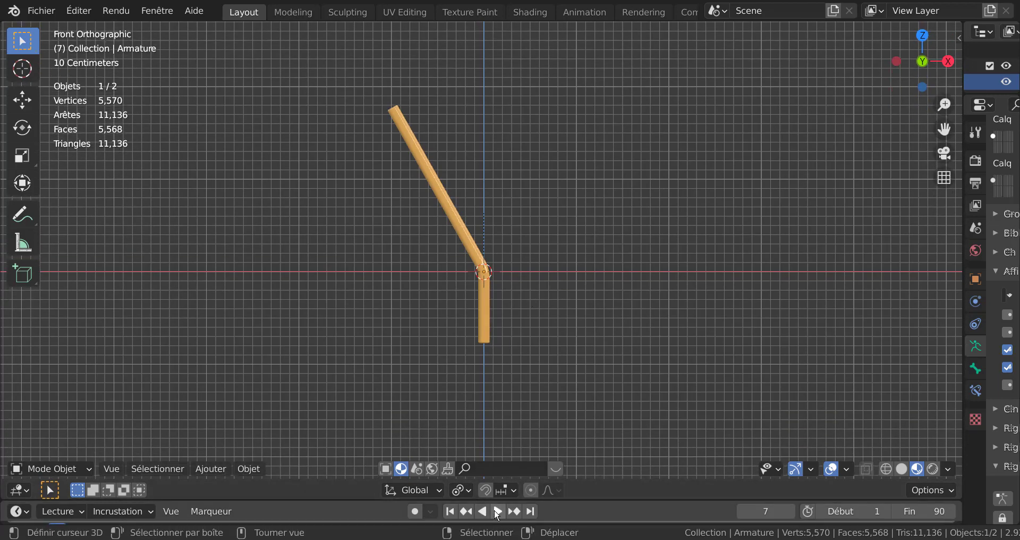
Play the full bend-and-curl animation in the enlarged viewport and pause it at frame 39.
{"action": "scroll", "coordinate": [632, 333], "scroll_direction": "up", "scroll_amount": 5}
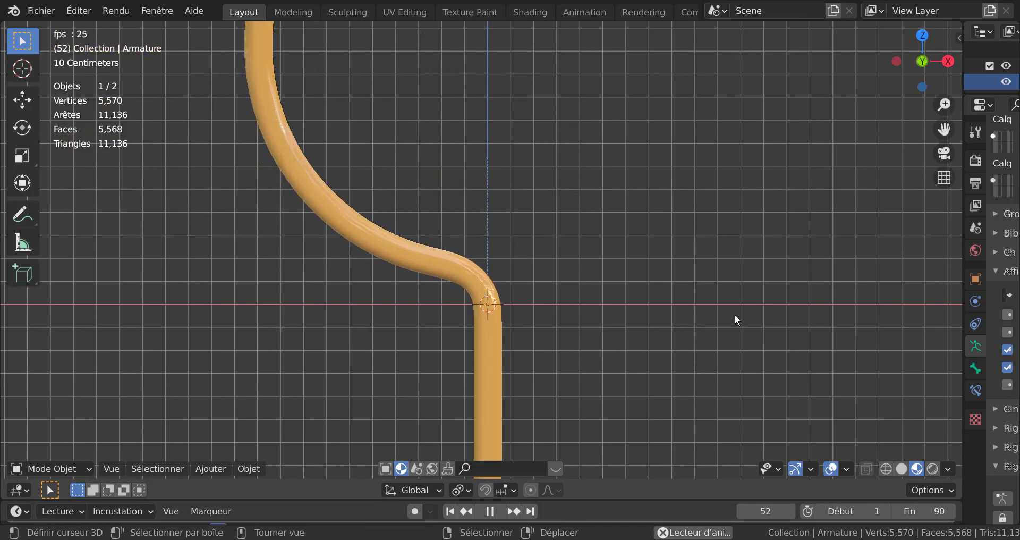
{"action": "scroll", "coordinate": [735, 314], "scroll_direction": "down", "scroll_amount": 2}
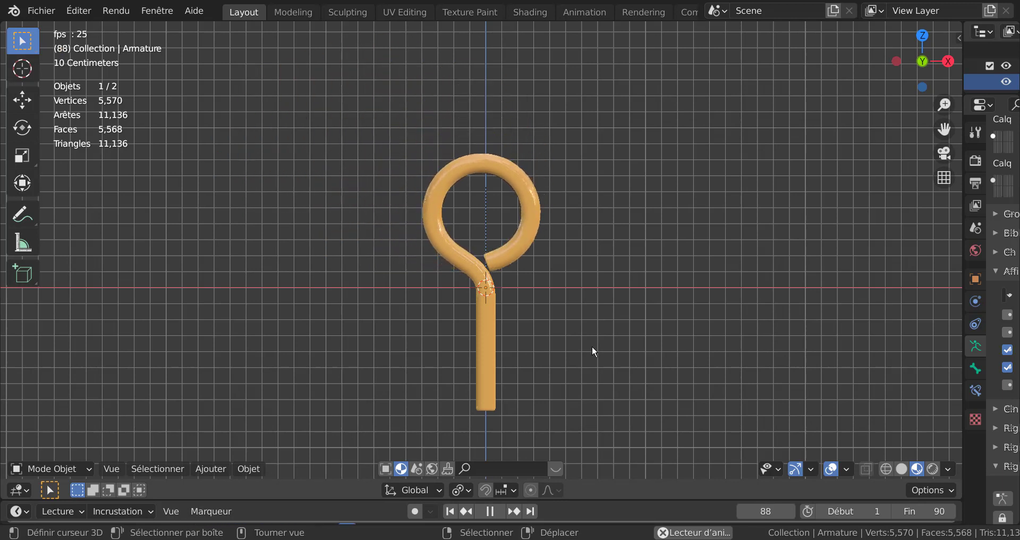
{"action": "left_click", "coordinate": [490, 511]}
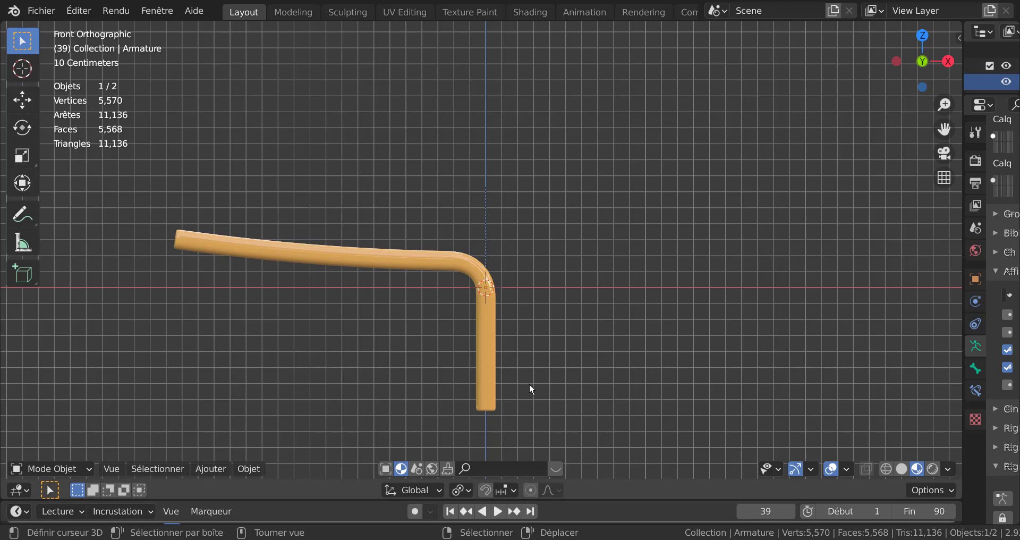
{"action": "scroll", "coordinate": [529, 383], "scroll_direction": "up", "scroll_amount": 2}
{"action": "scroll", "coordinate": [528, 382], "scroll_direction": "up", "scroll_amount": 4}
{"action": "scroll", "coordinate": [528, 382], "scroll_direction": "down", "scroll_amount": 4}
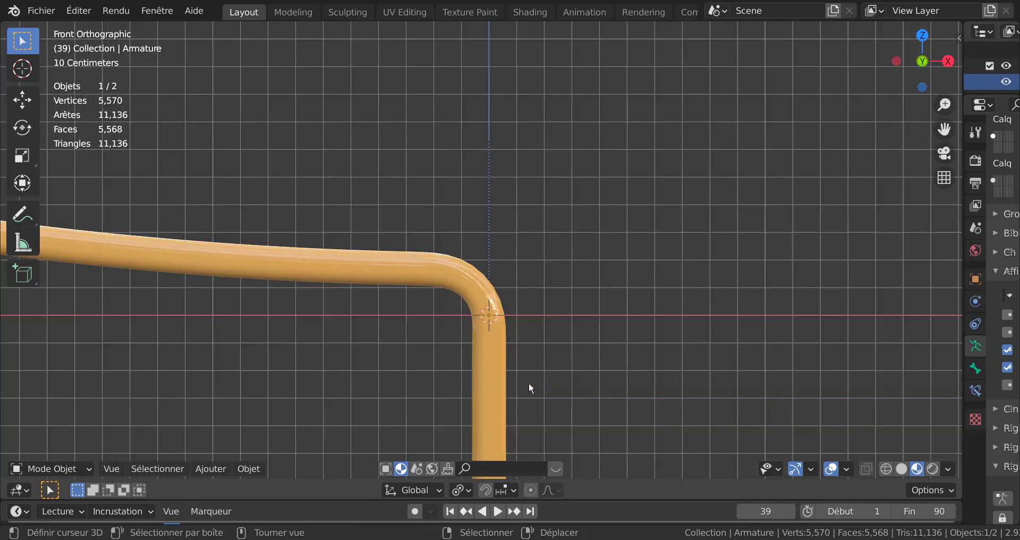
{"action": "scroll", "coordinate": [529, 388], "scroll_direction": "down", "scroll_amount": 3}
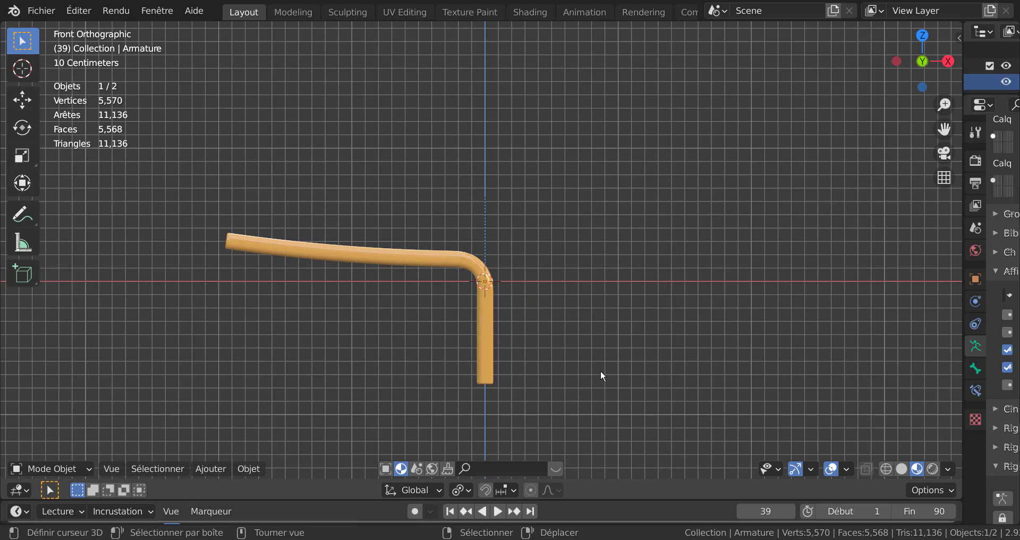
{"action": "scroll", "coordinate": [602, 375], "scroll_direction": "up", "scroll_amount": 2}
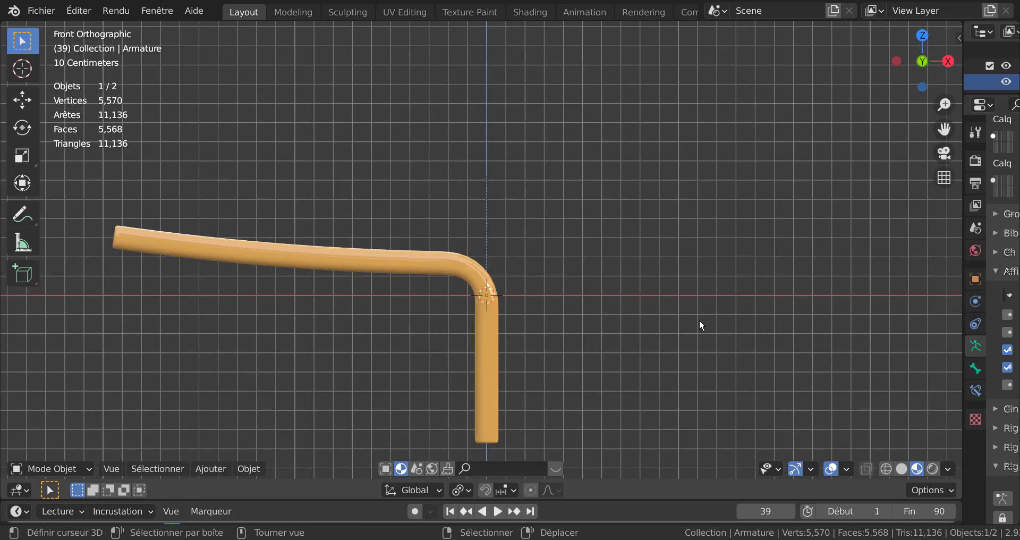